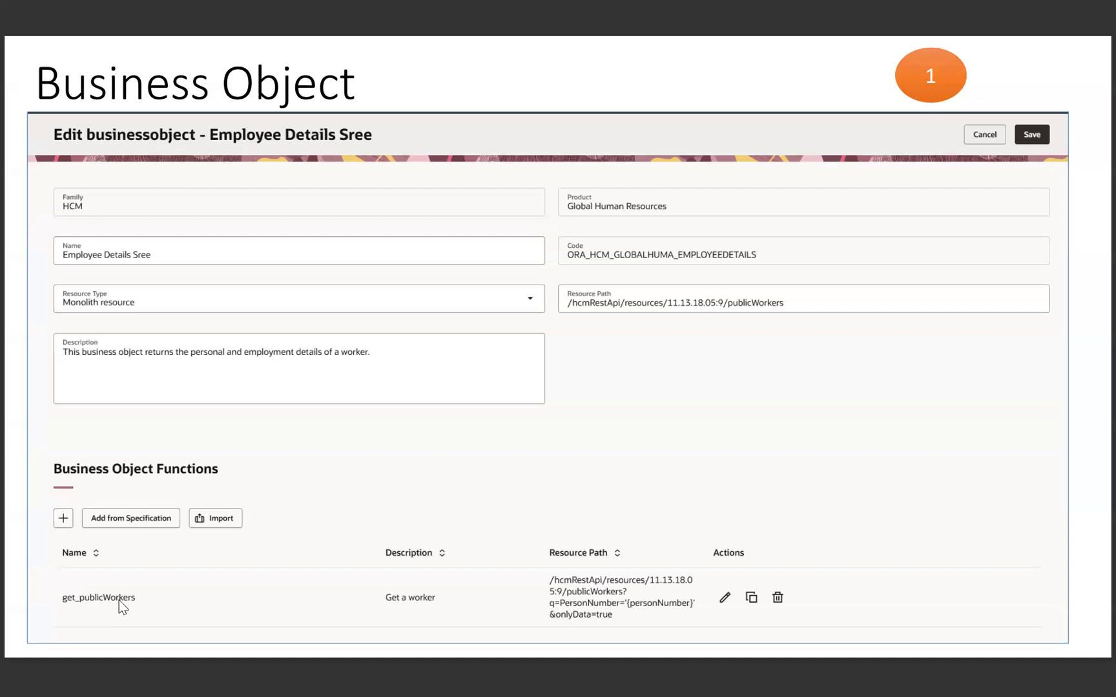
pyautogui.click(656, 610)
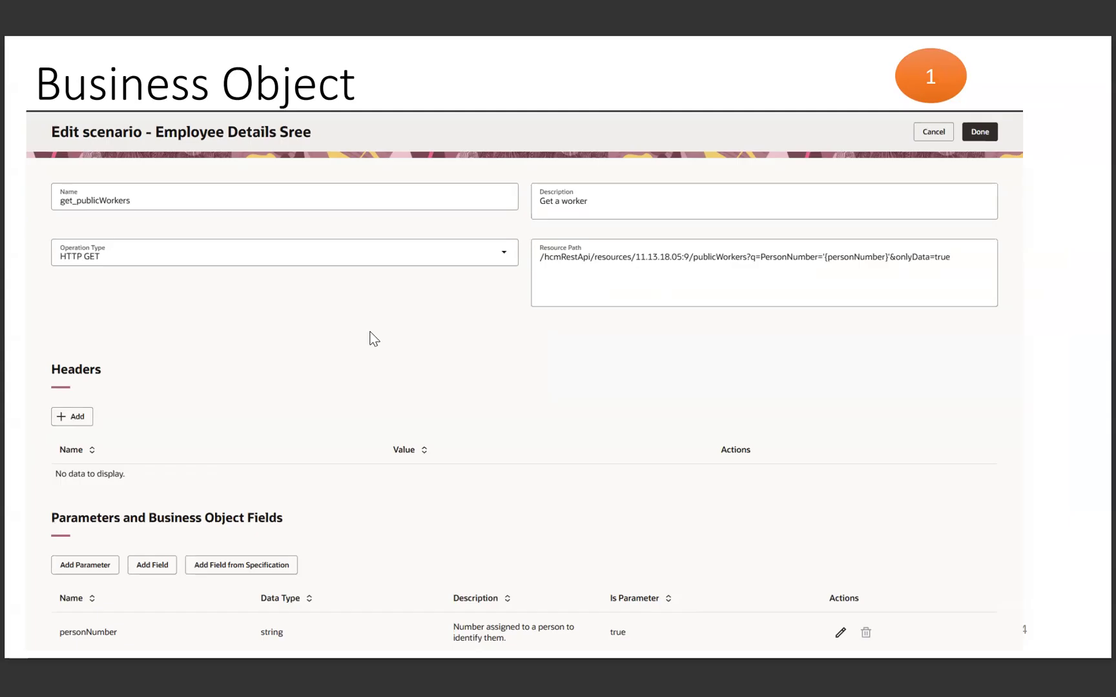
pyautogui.press('Right')
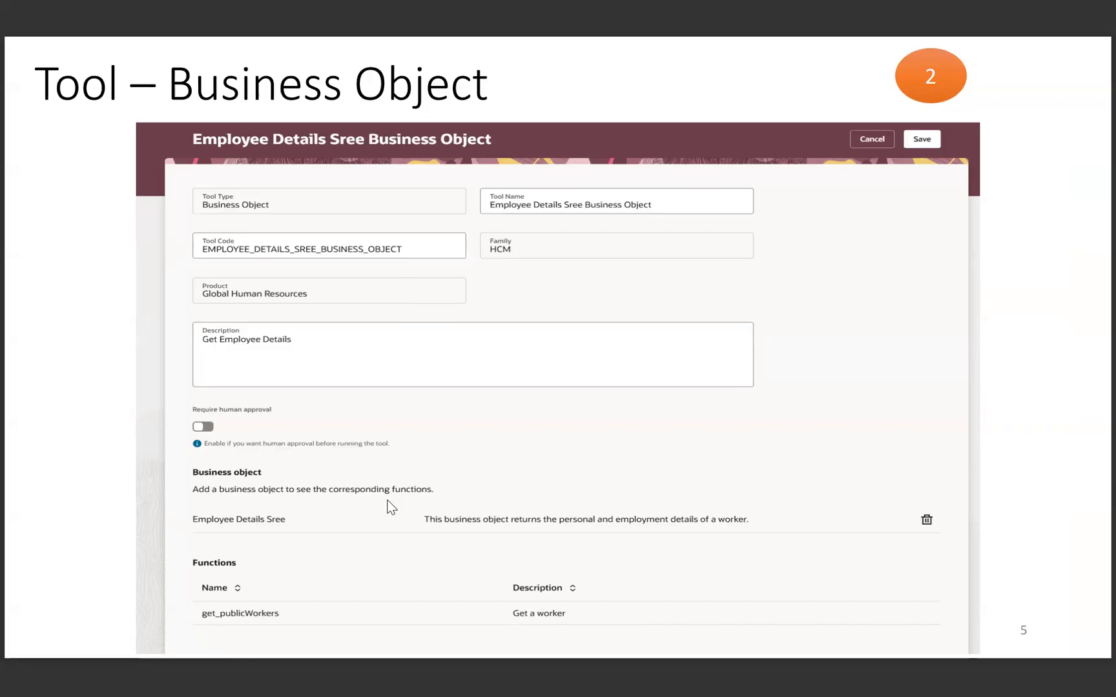
pyautogui.press('Right')
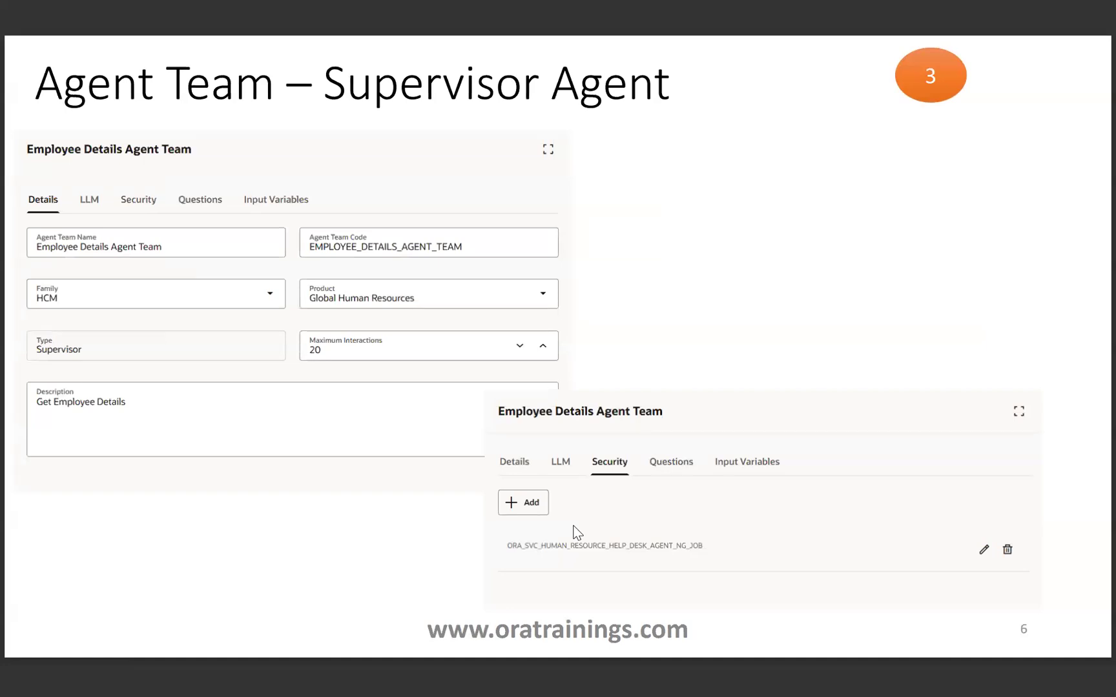
pyautogui.press('Right')
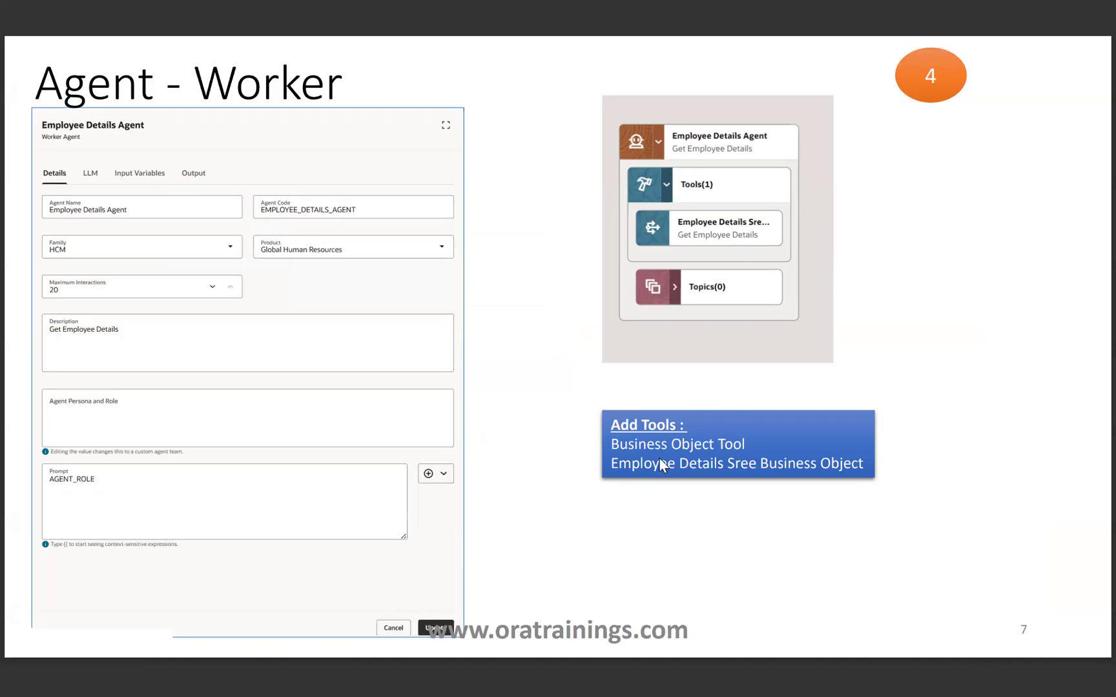
pyautogui.click(808, 470)
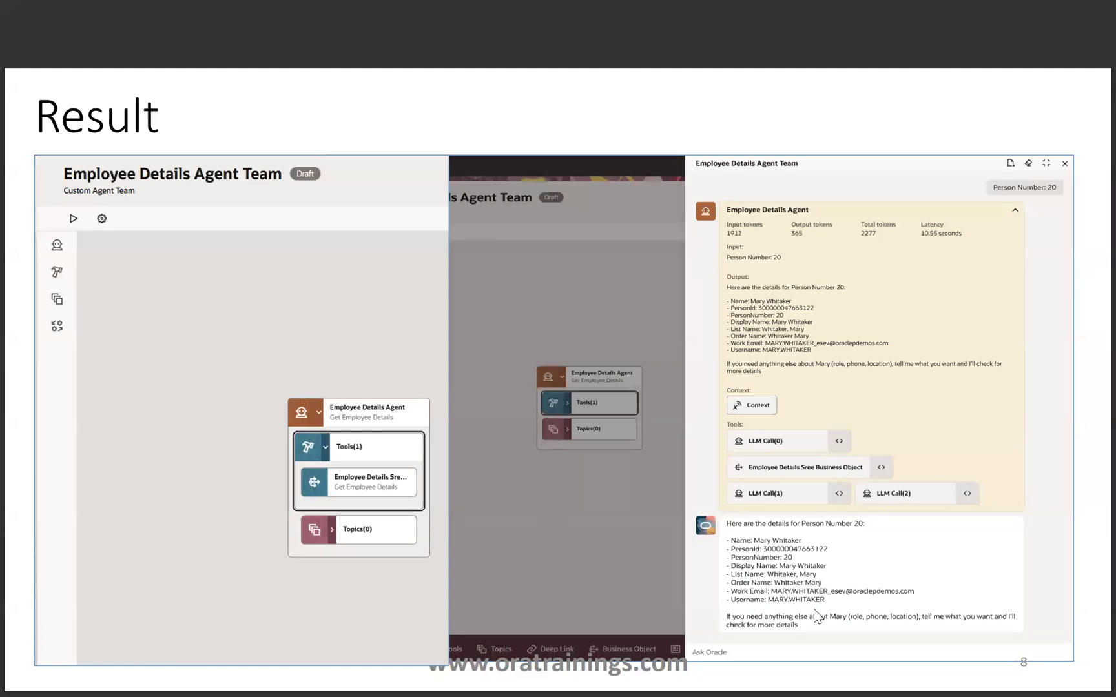
# Leave the full-screen slides and switch to Chrome showing the Oracle Fusion instance.
pyautogui.press('Escape')
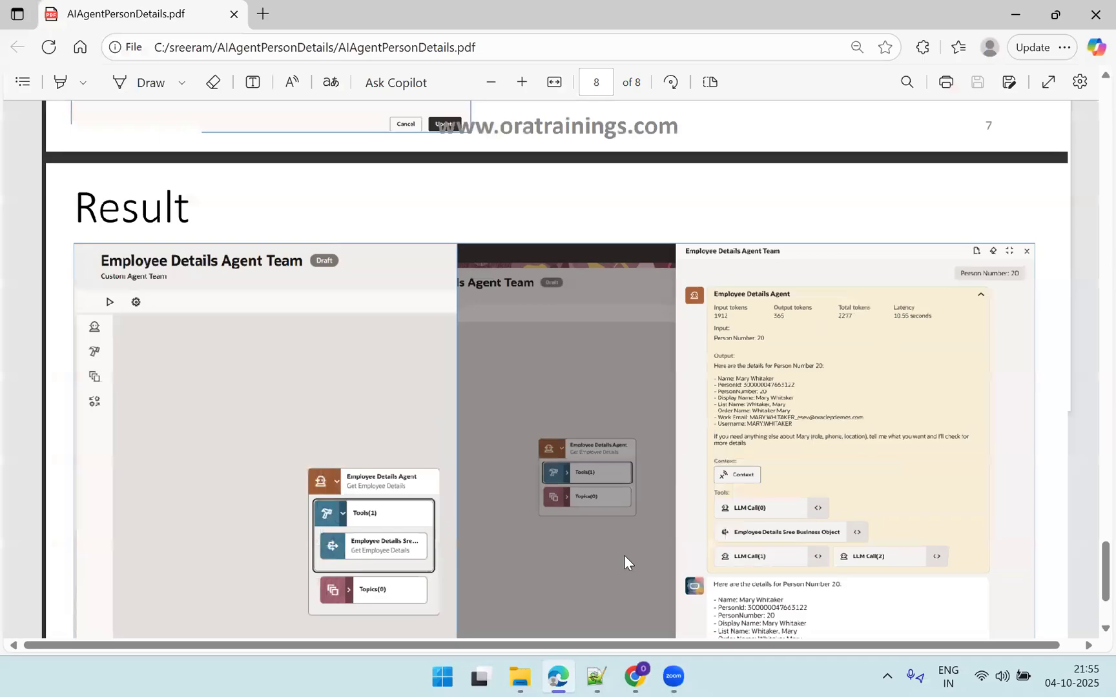
pyautogui.click(635, 676)
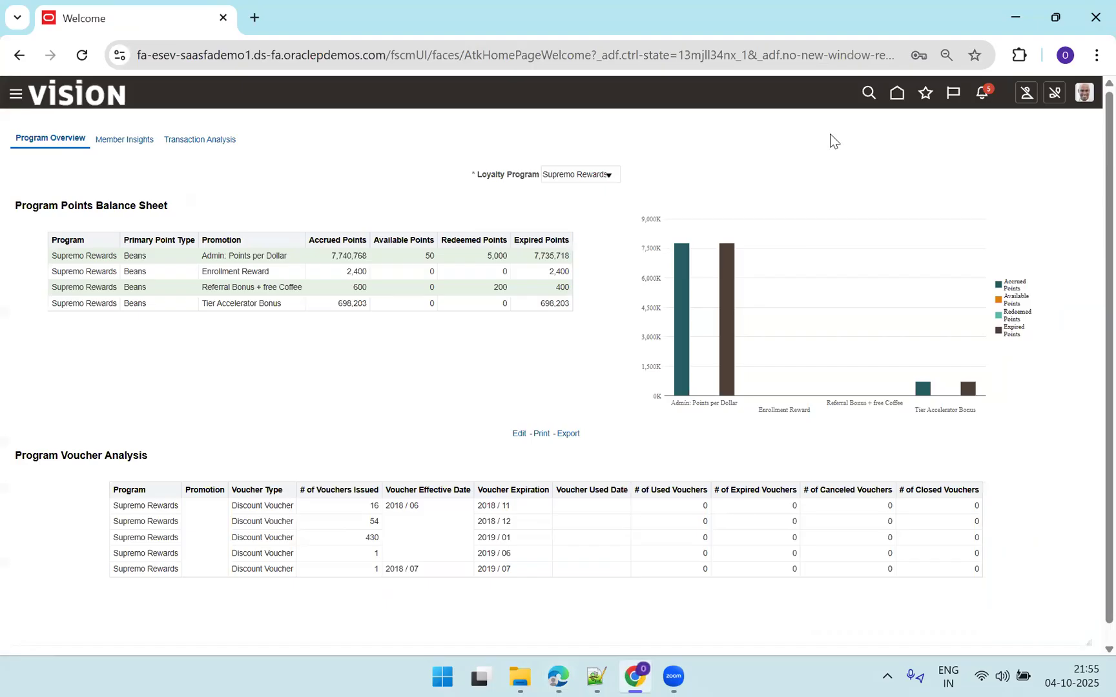
pyautogui.press('F11')
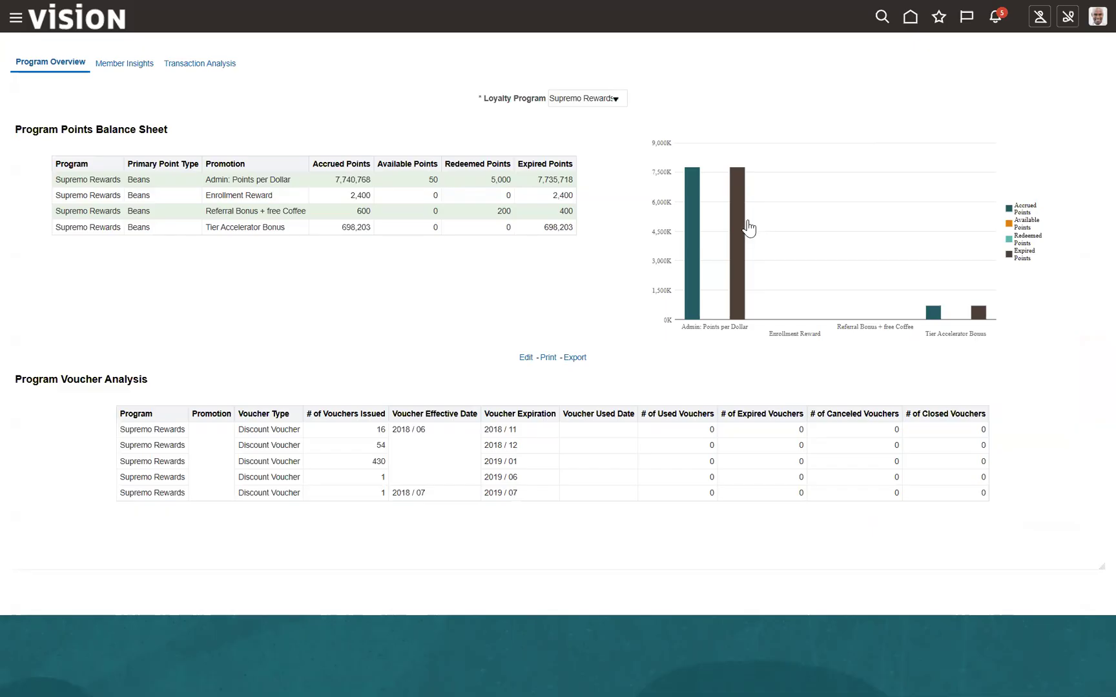
pyautogui.press('F11')
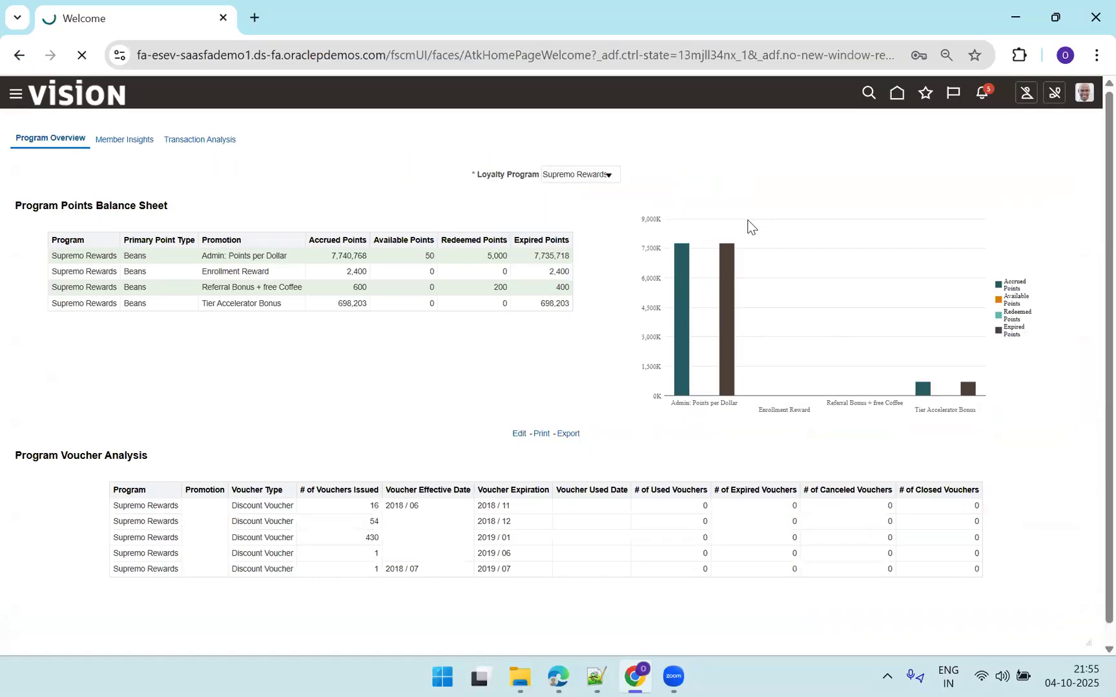
# Open the instance's base address fa-esev-saasfademo1.ds-fa.oraclepdemos.com in a second browser tab.
pyautogui.moveTo(399, 58); pyautogui.dragTo(82, 17)
pyautogui.hotkey('ctrl', 'c')
pyautogui.hotkey('ctrl', 't')
pyautogui.hotkey('ctrl', 'v')
pyautogui.press('Return')
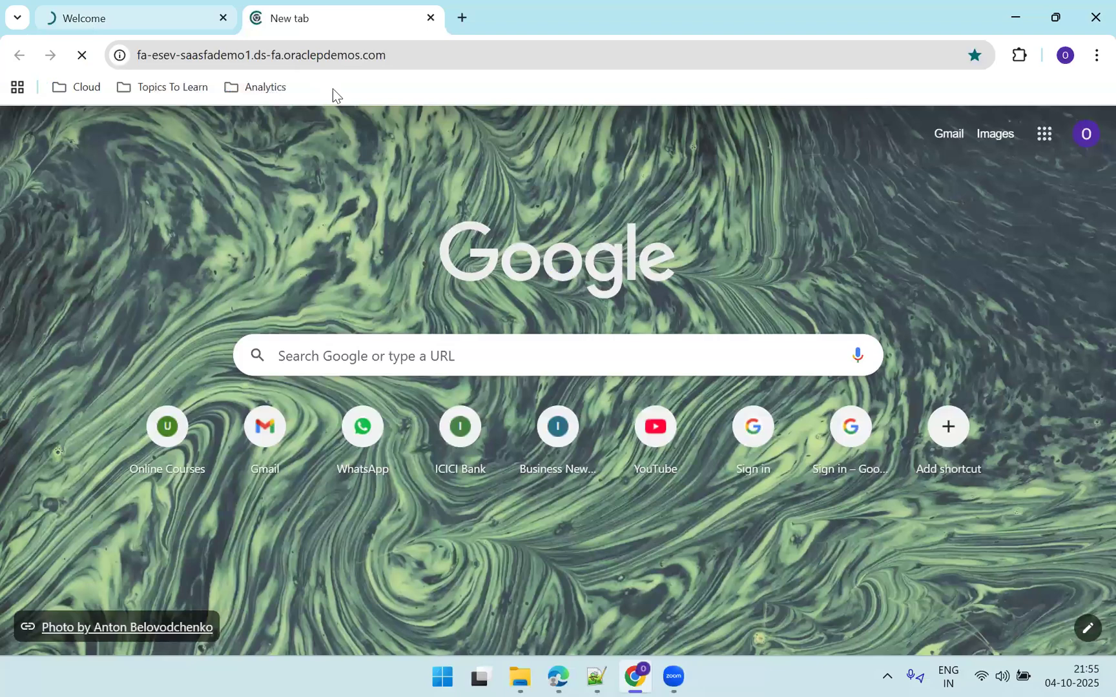
# Return to the original Fusion home page and open AI Agent Studio from the Tools group.
pyautogui.hotkey('ctrl', 'shift', 'Tab')
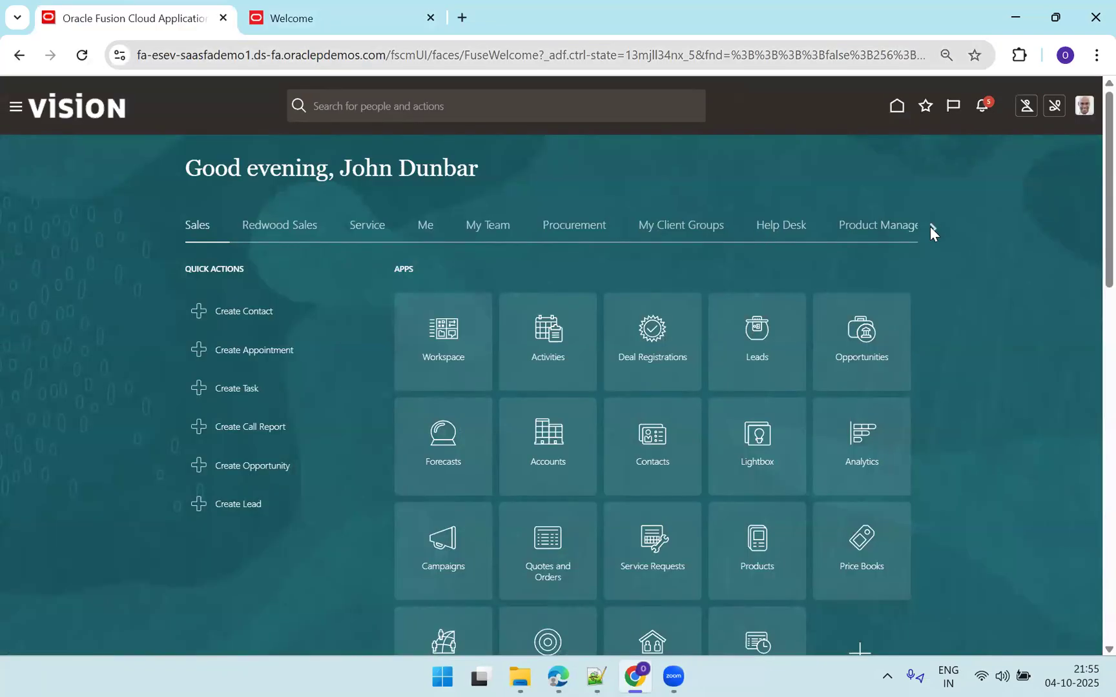
pyautogui.click(932, 228)
pyautogui.click(932, 228)
pyautogui.click(931, 228)
pyautogui.click(932, 228)
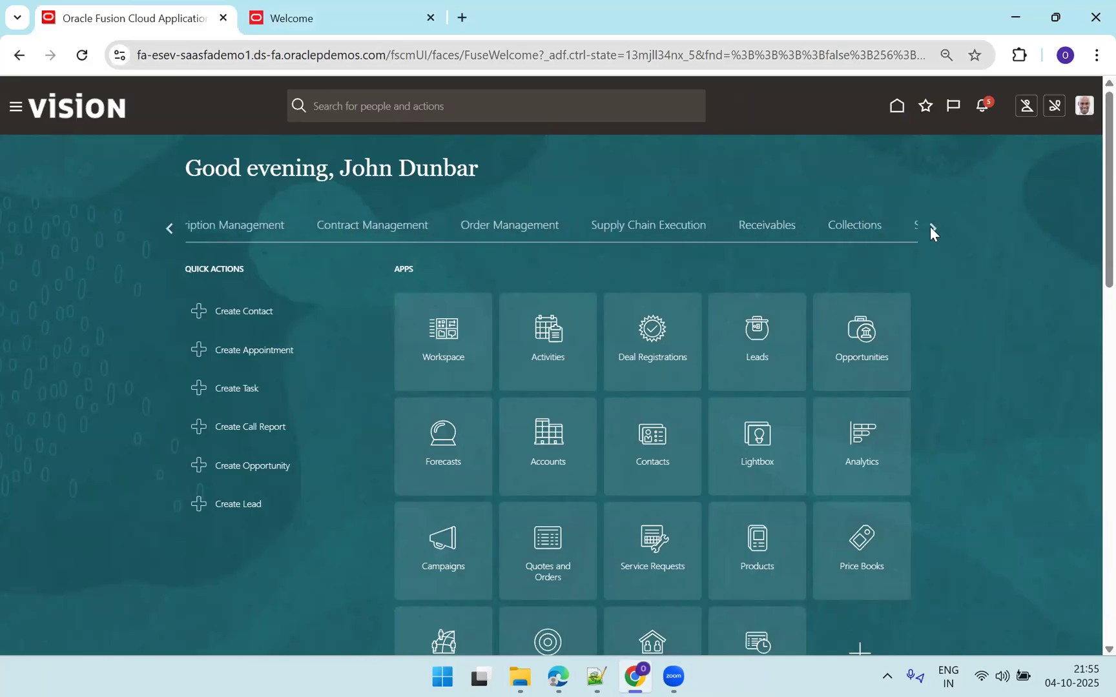
pyautogui.click(932, 228)
pyautogui.click(931, 227)
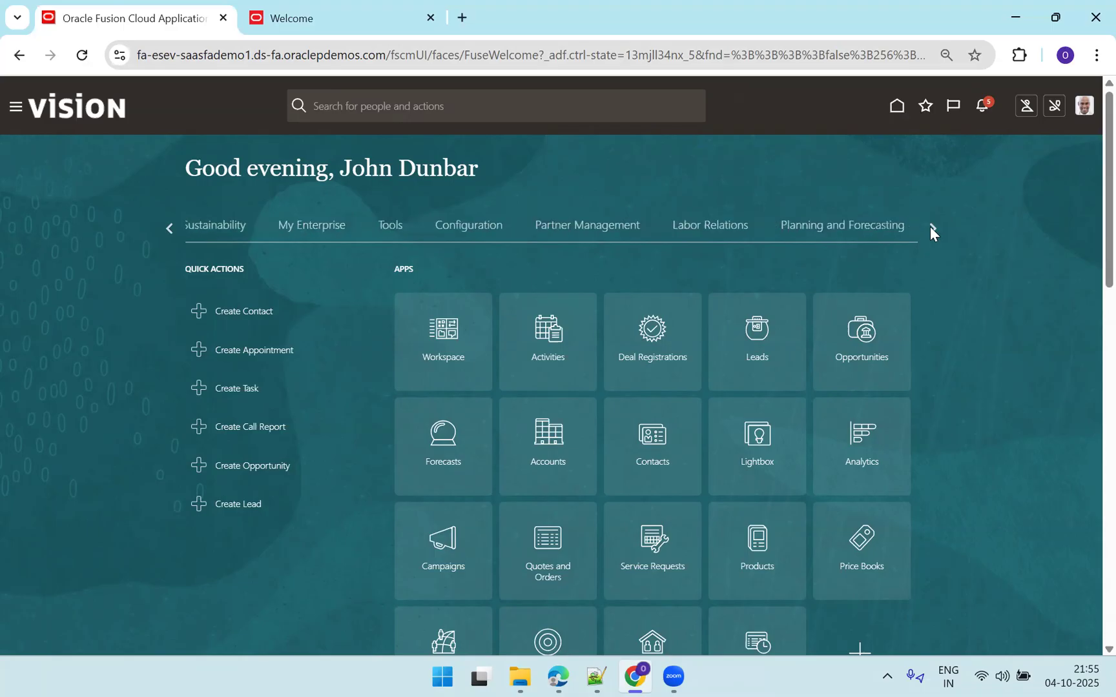
pyautogui.click(930, 229)
pyautogui.click(167, 229)
pyautogui.click(167, 229)
pyautogui.click(390, 230)
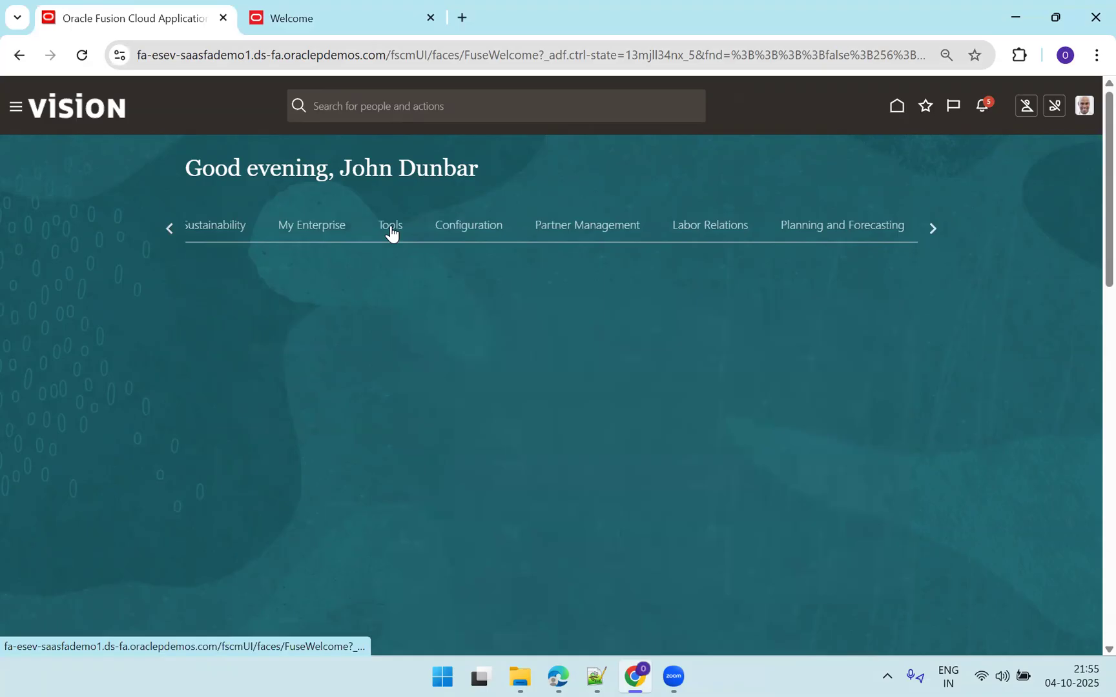
pyautogui.click(554, 337)
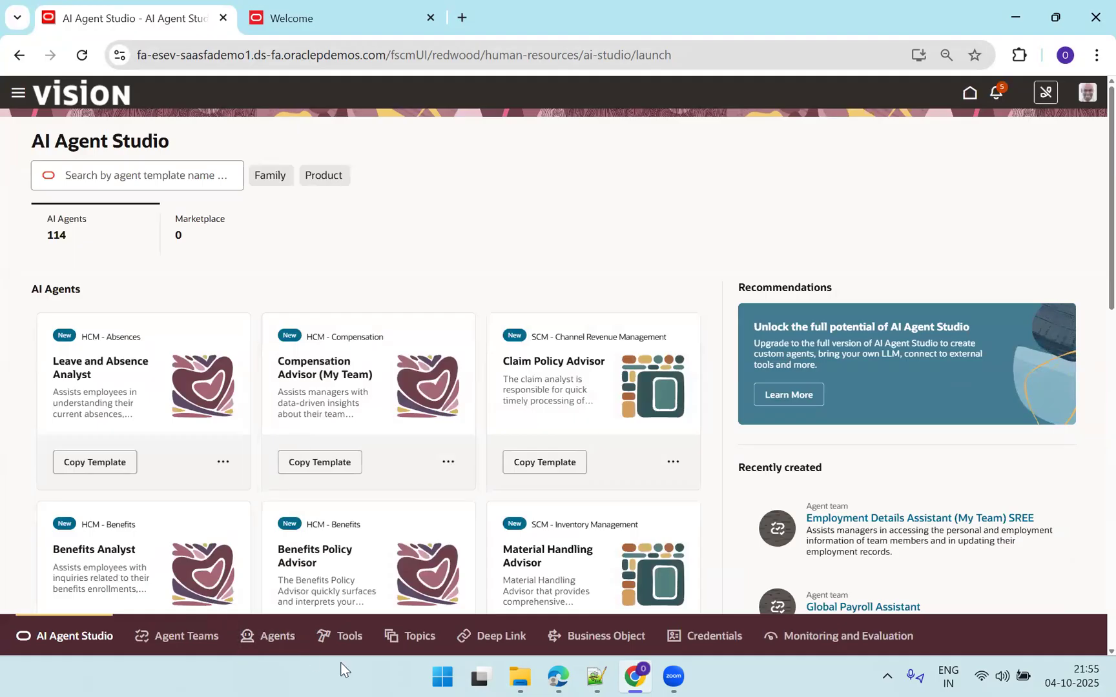
# Start a new business object with family HCM and product Global Human Resources.
pyautogui.click(595, 643)
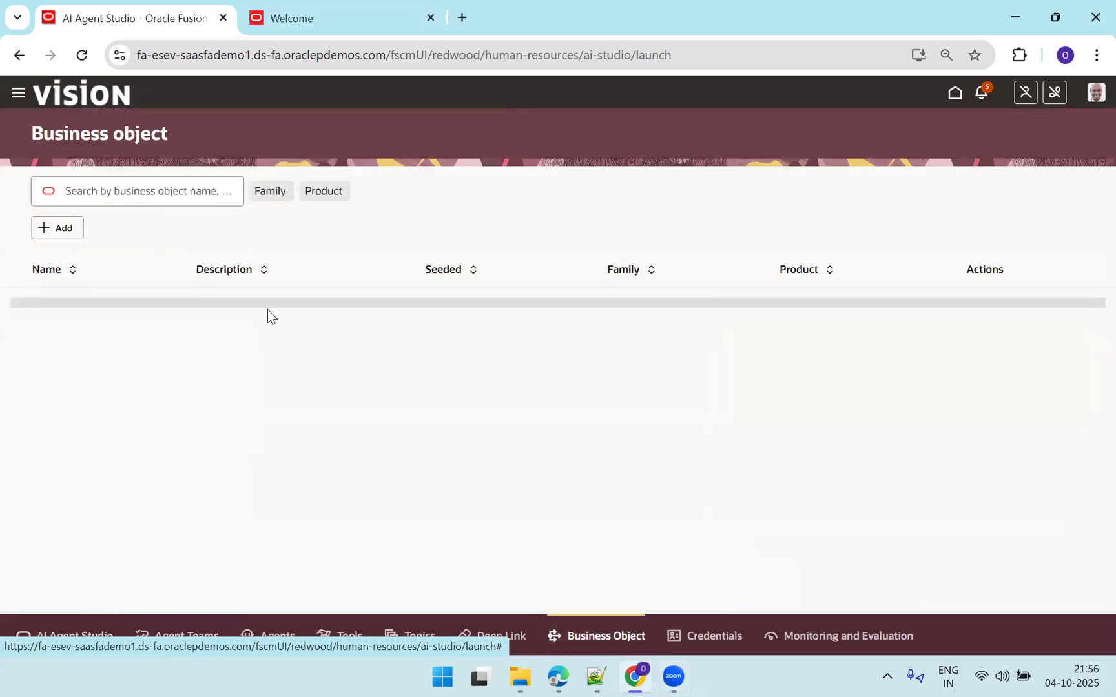
pyautogui.click(66, 230)
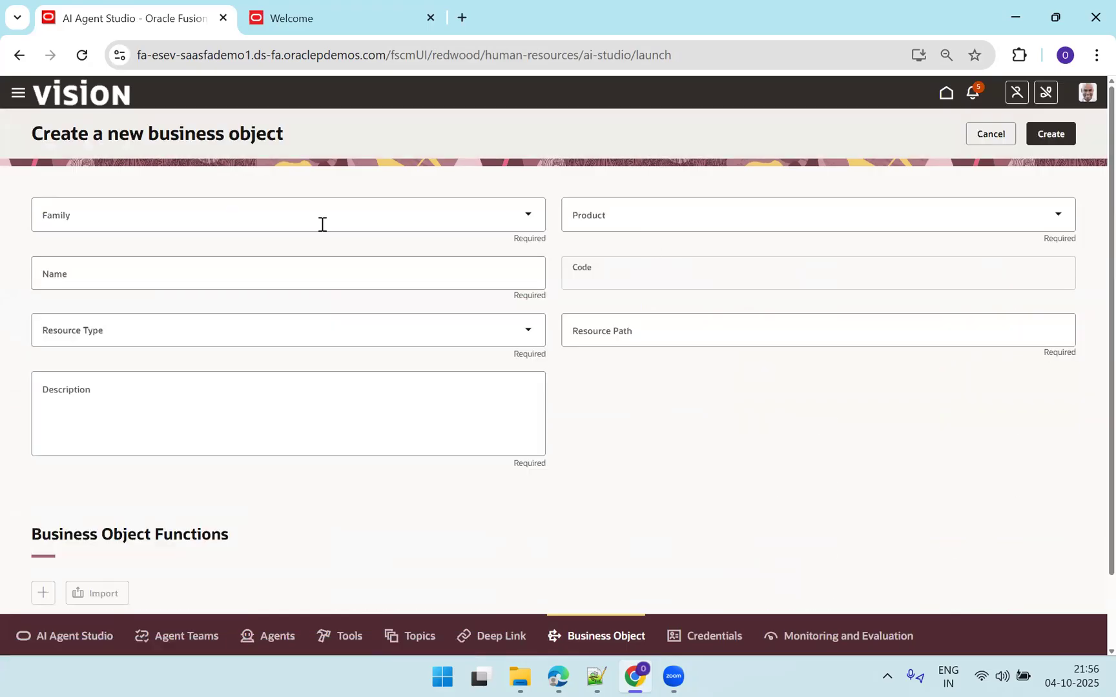
pyautogui.click(322, 224)
pyautogui.write('hc')
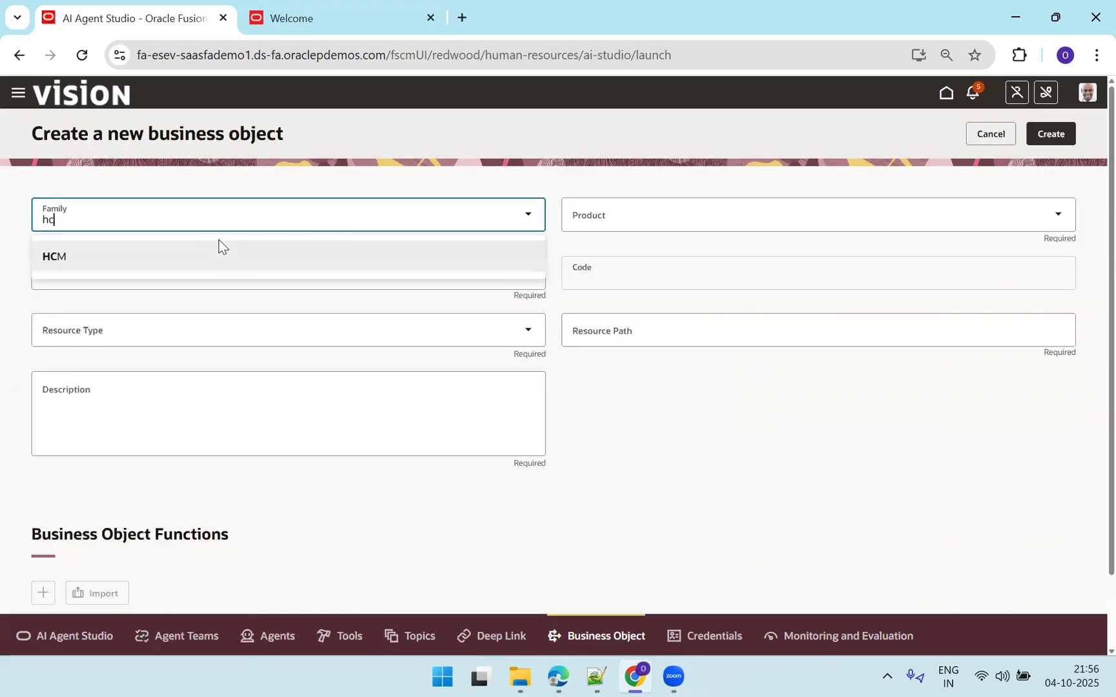
pyautogui.click(205, 258)
pyautogui.click(722, 226)
pyautogui.write('gl')
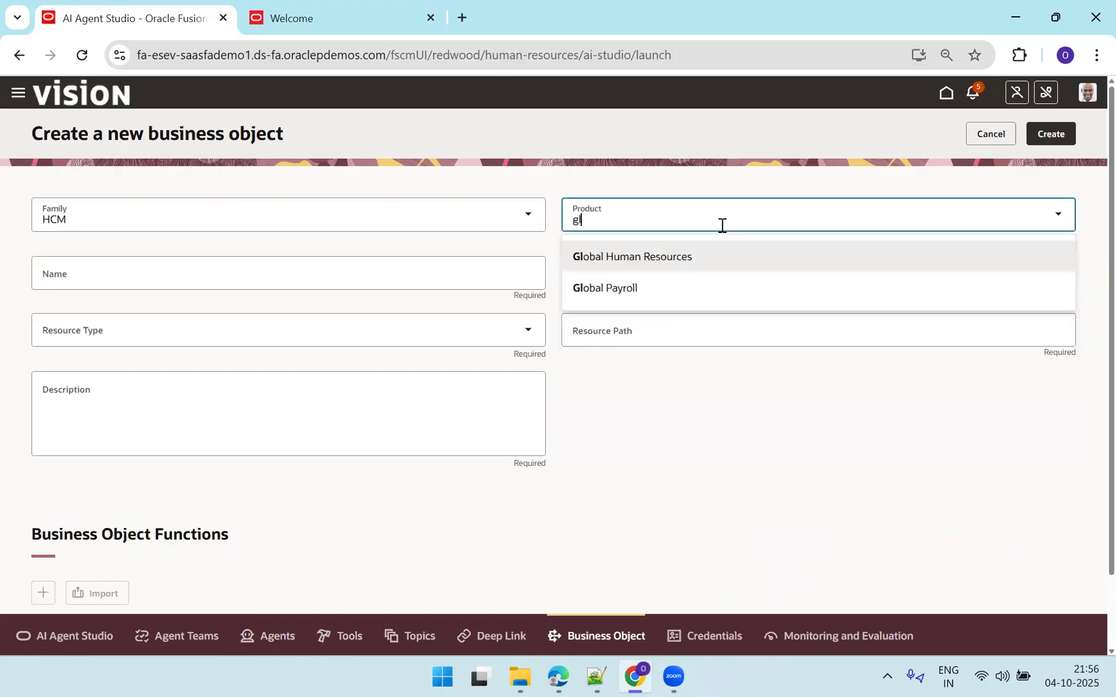
pyautogui.click(692, 256)
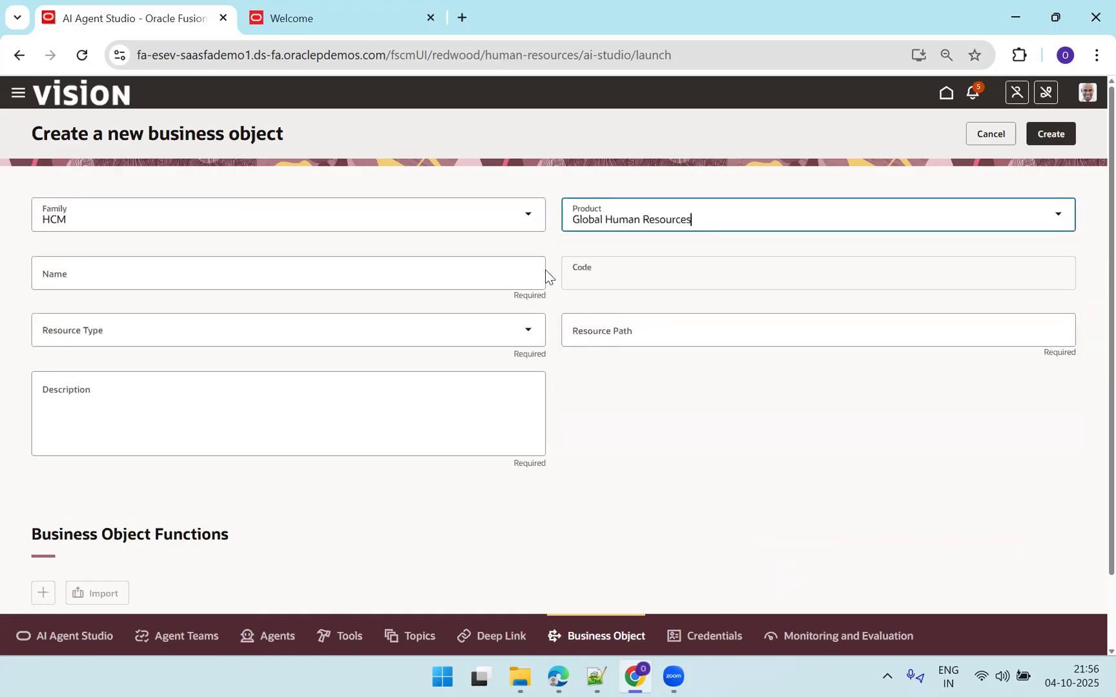
# Switch to Notepad++ and bring up the Public Workers section of AIAgentNotes.txt.
pyautogui.click(330, 285)
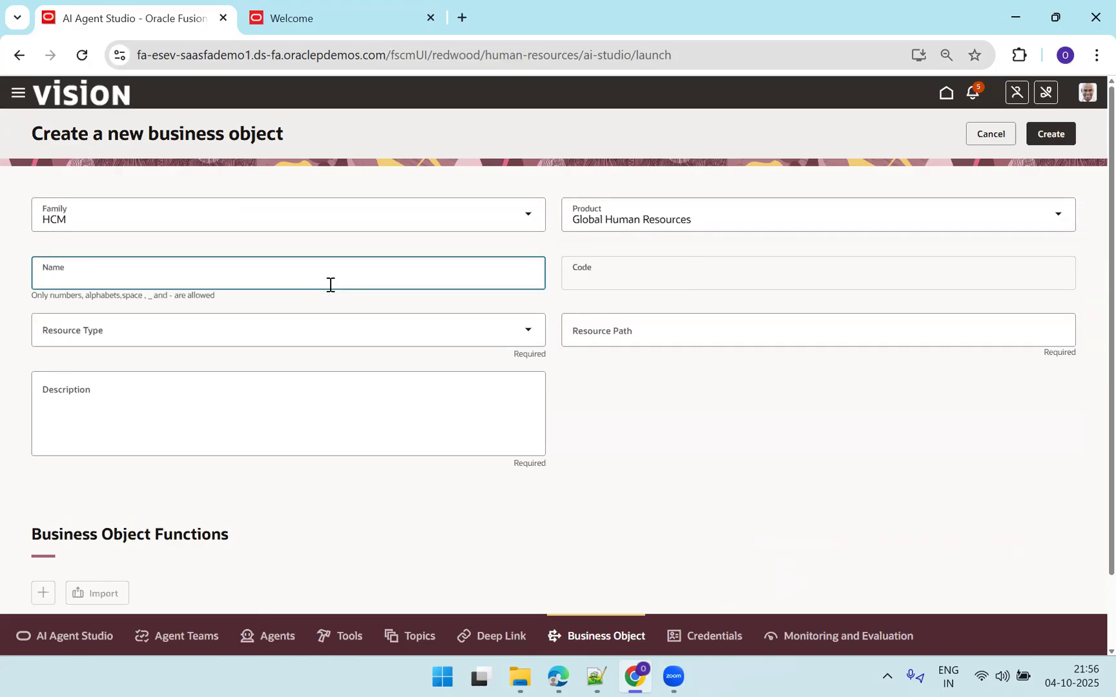
pyautogui.click(595, 677)
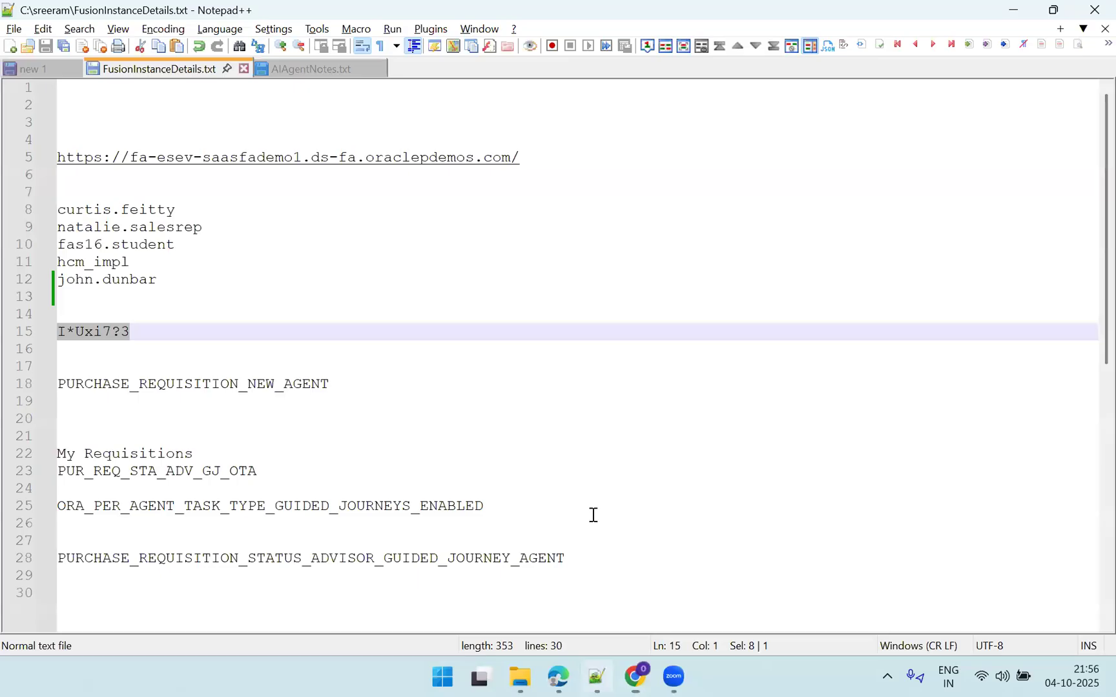
pyautogui.hotkey('ctrl', 'Tab')
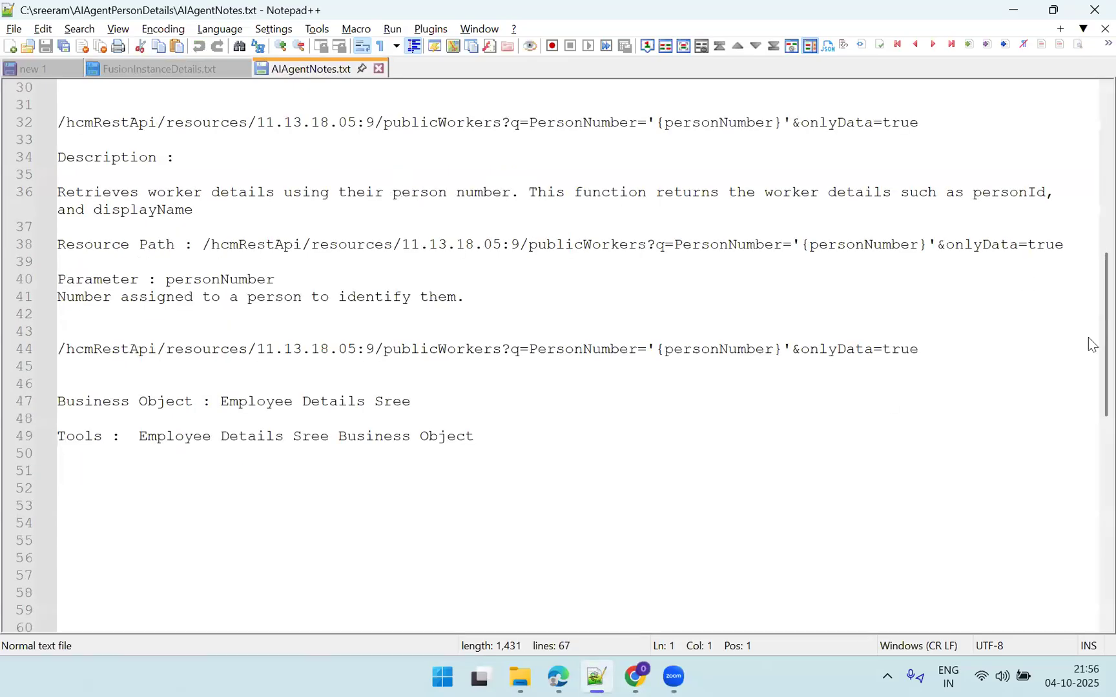
pyautogui.scroll(4, 1088, 311)
pyautogui.scroll(1, 1088, 243)
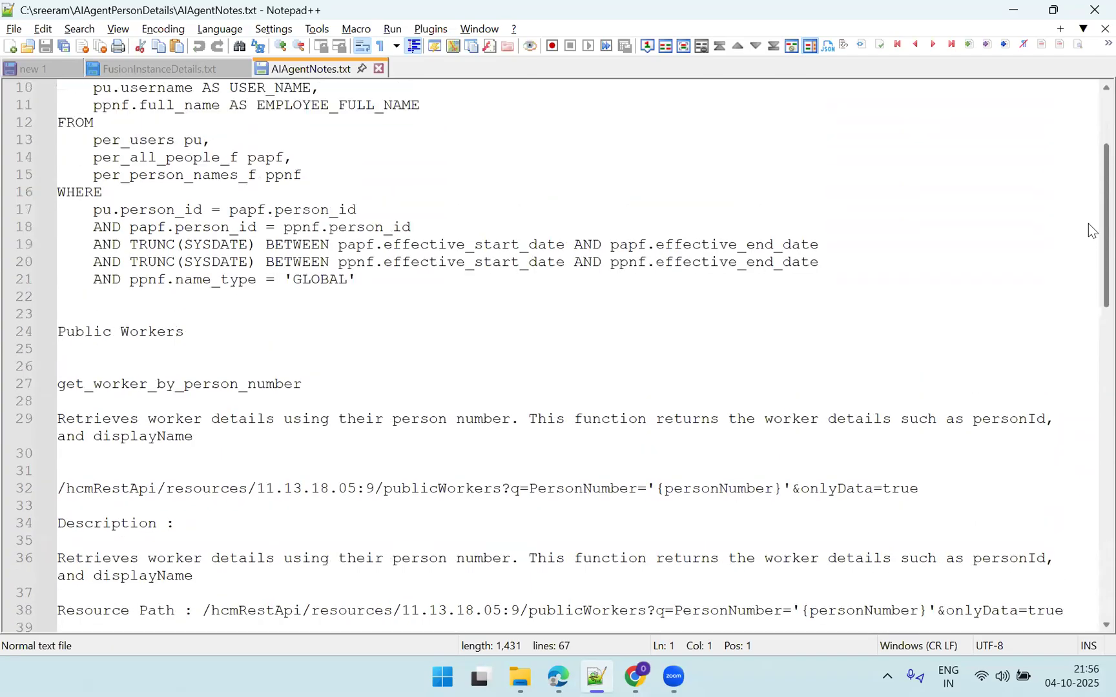
pyautogui.scroll(-2, 1088, 223)
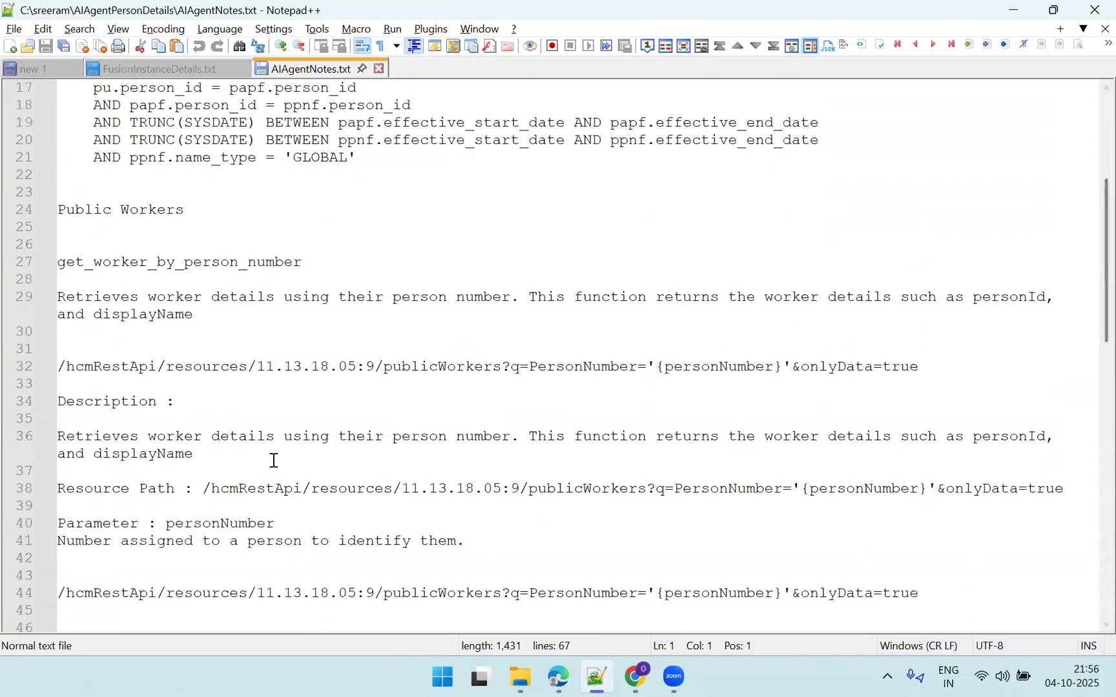
# Add the line "Employee Details BO Demo" below the Public Workers heading in the notes and copy it.
pyautogui.click(128, 228)
pyautogui.press('Return')
pyautogui.press('Return')
pyautogui.write('Emp')
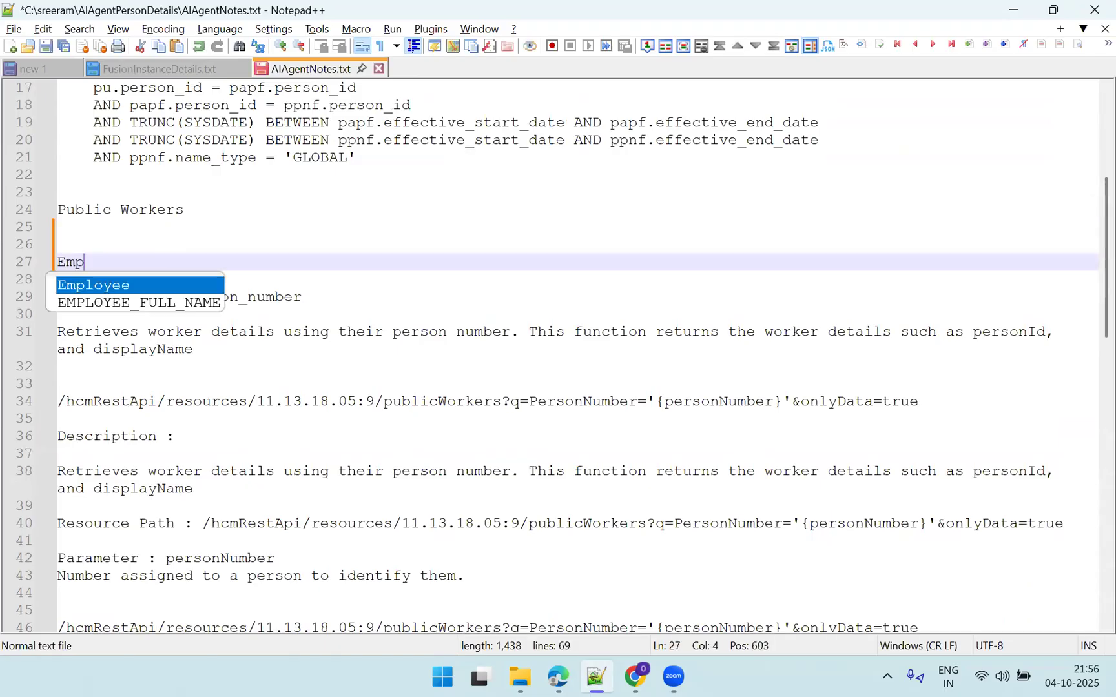
pyautogui.write('loyee Details BO ')
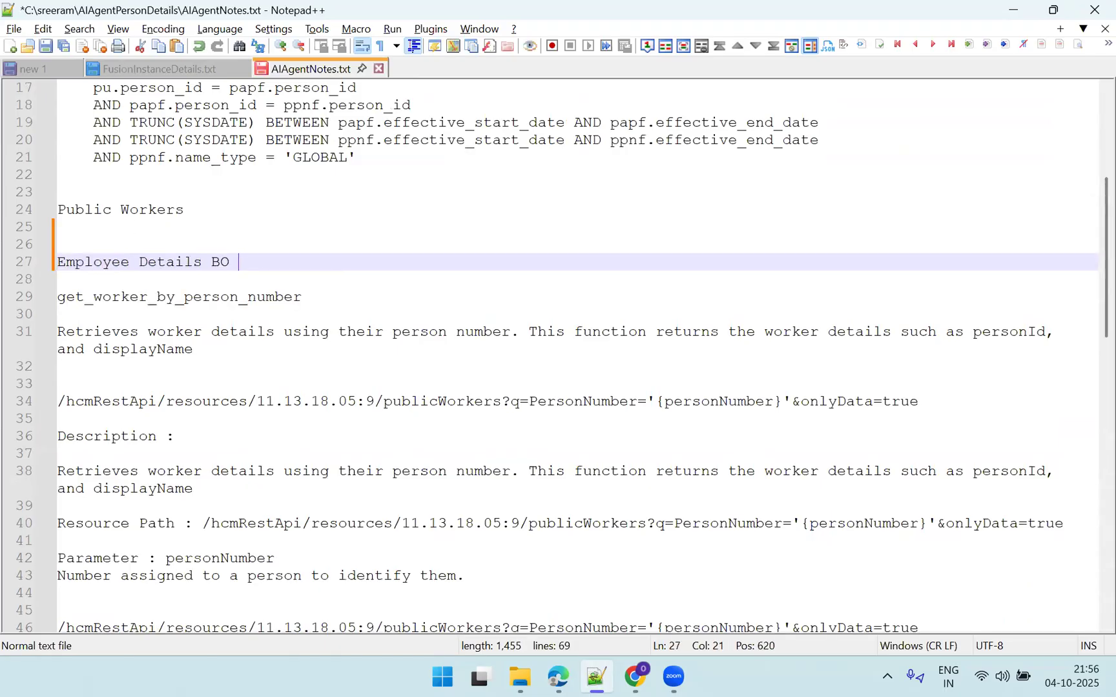
pyautogui.write('D')
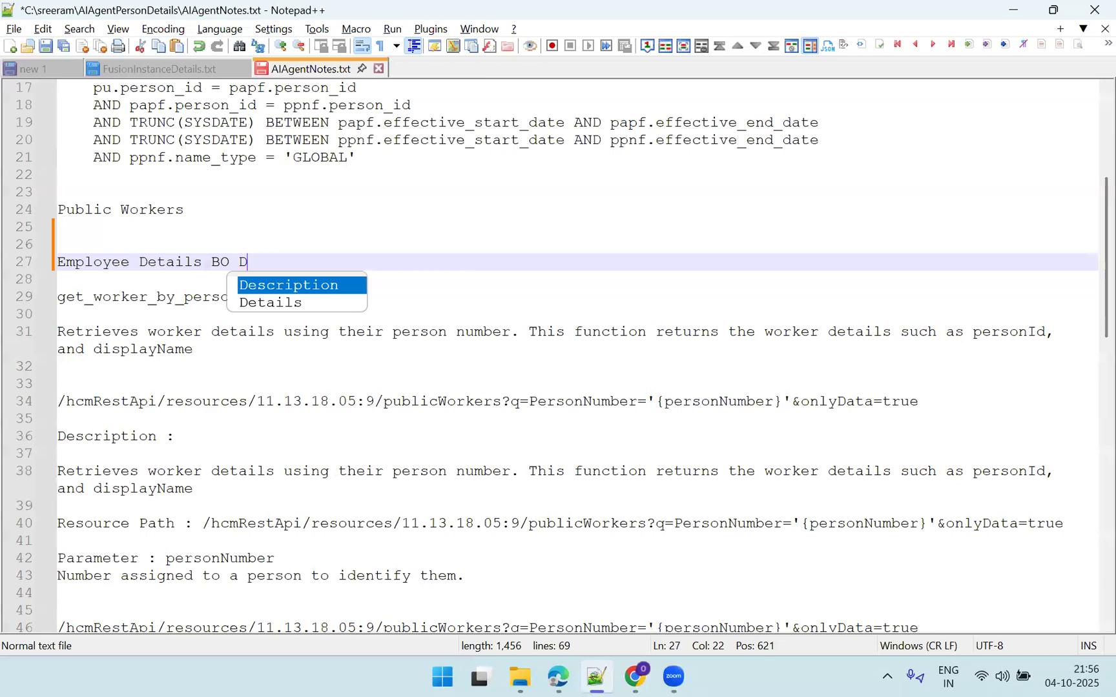
pyautogui.write('emo')
pyautogui.hotkey('shift', 'Home')
pyautogui.hotkey('ctrl', 'c')
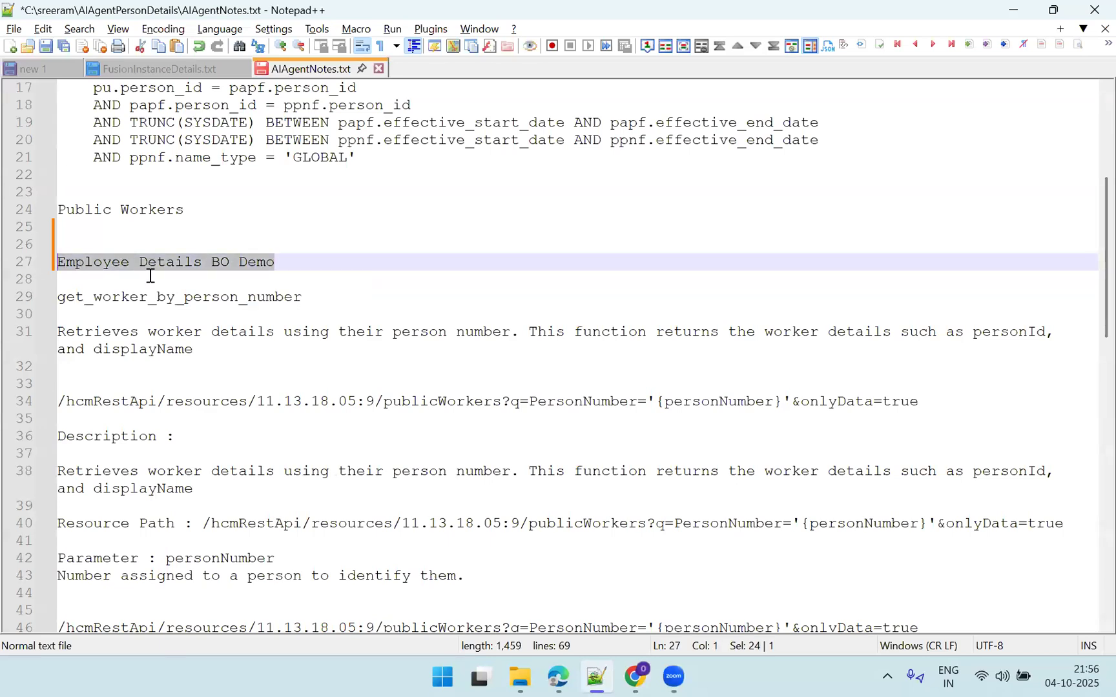
# Switch back to Chrome, name the business object "Employee Details BO Demo" and set its resource type to Monolith resource.
pyautogui.hotkey('alt', 'Tab')
pyautogui.click(200, 267)
pyautogui.hotkey('ctrl', 'v')
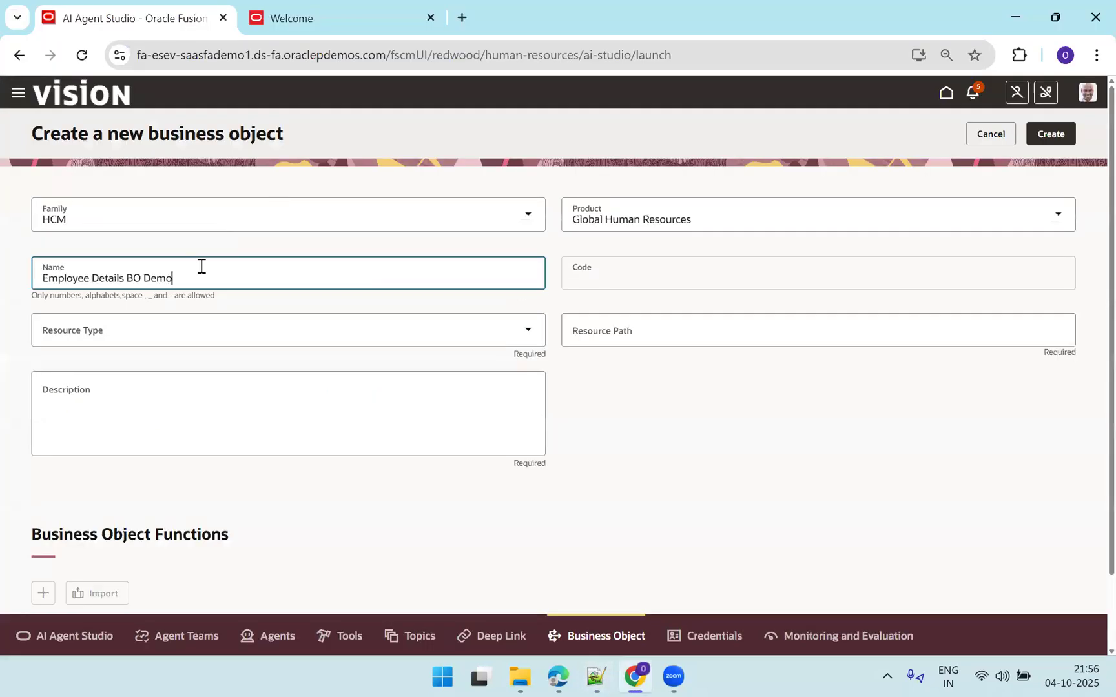
pyautogui.press('Tab')
pyautogui.click(171, 335)
pyautogui.click(132, 373)
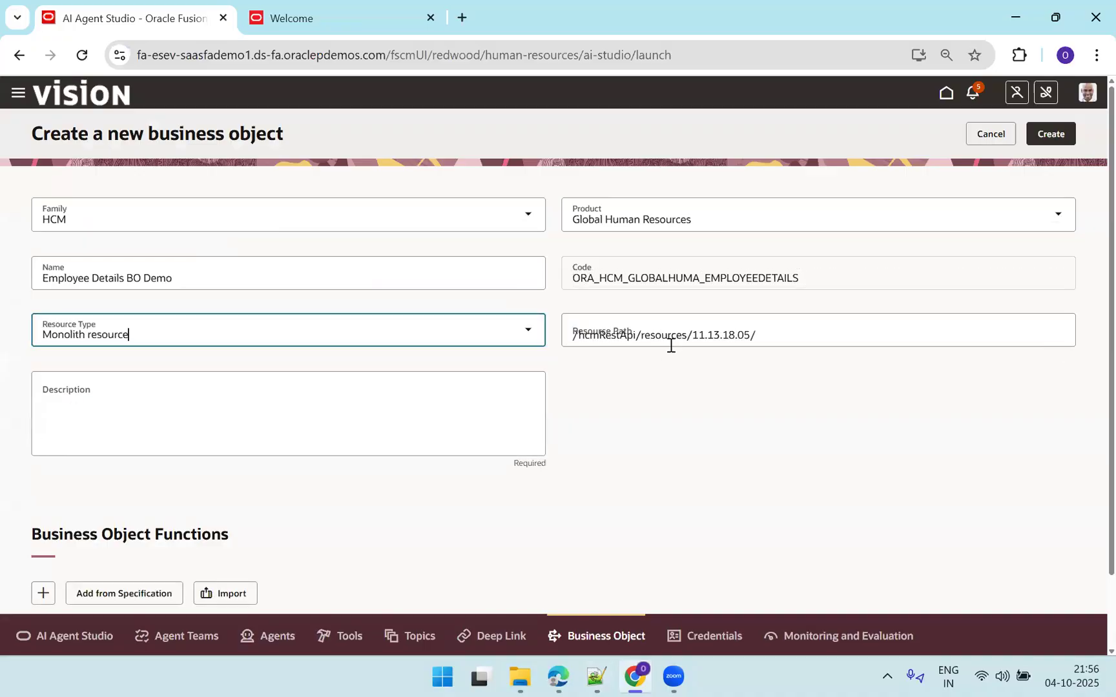
# Copy /hcmRestApi/resources/11.13.18.05:9/publicWorkers from the Notepad++ notes and use it as the business object's resource path in Chrome.
pyautogui.hotkey('alt', 'Tab')
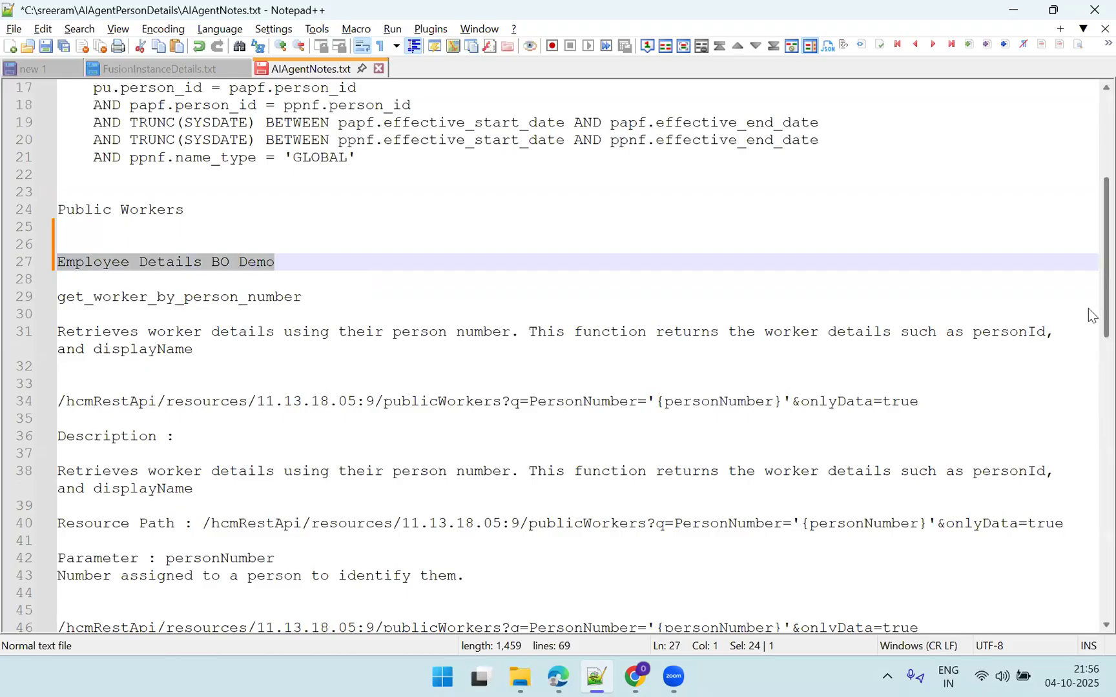
pyautogui.scroll(-2, 1092, 345)
pyautogui.scroll(-1, 1091, 346)
pyautogui.moveTo(501, 279); pyautogui.dragTo(20, 286)
pyautogui.hotkey('ctrl', 'c')
pyautogui.hotkey('alt', 'Tab')
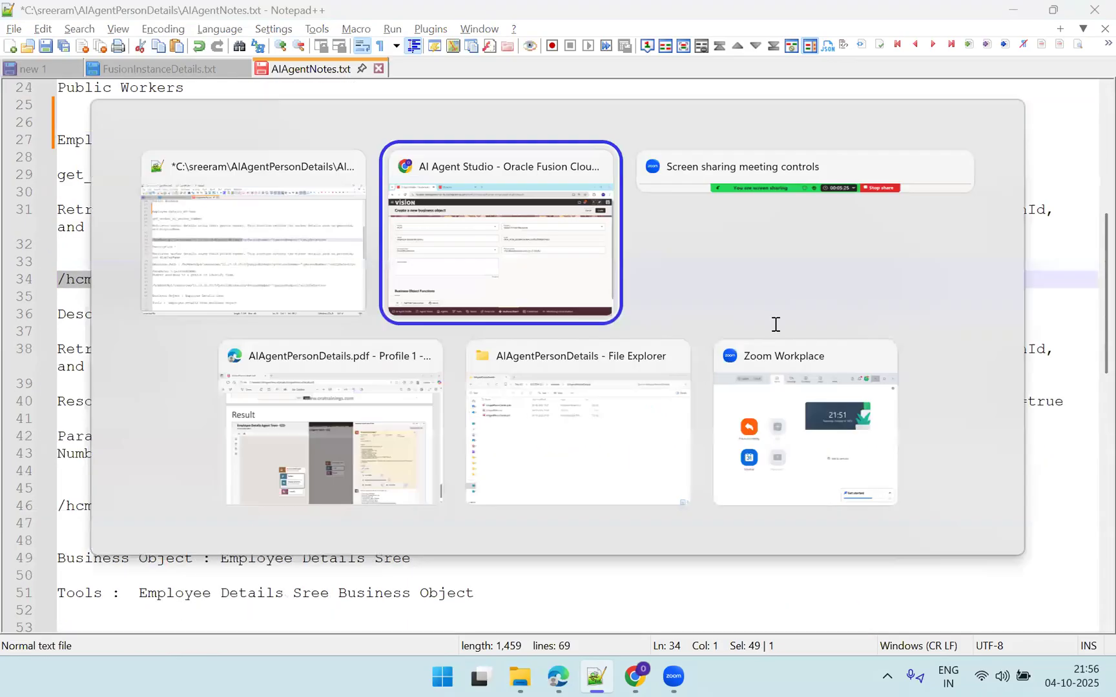
pyautogui.click(775, 337)
pyautogui.hotkey('ctrl', 'a')
pyautogui.hotkey('ctrl', 'v')
# Describe the business object as "Get Employee Details".
pyautogui.click(342, 410)
pyautogui.write('Get Employee Deta')
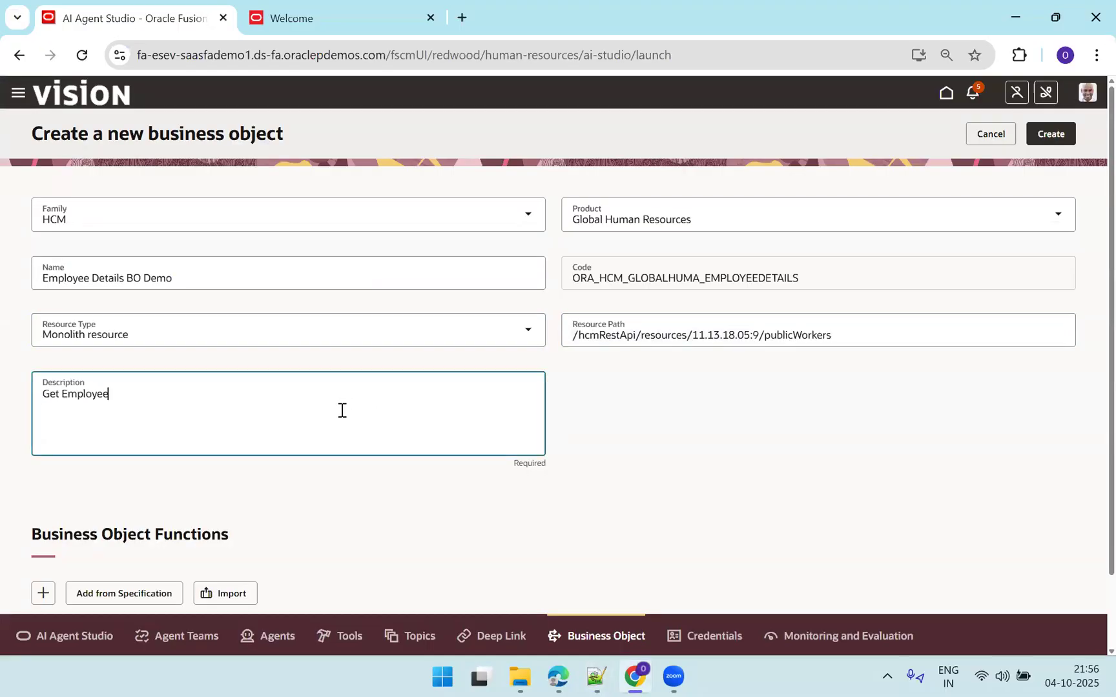
pyautogui.press('Tab')
pyautogui.scroll(-2, 1089, 269)
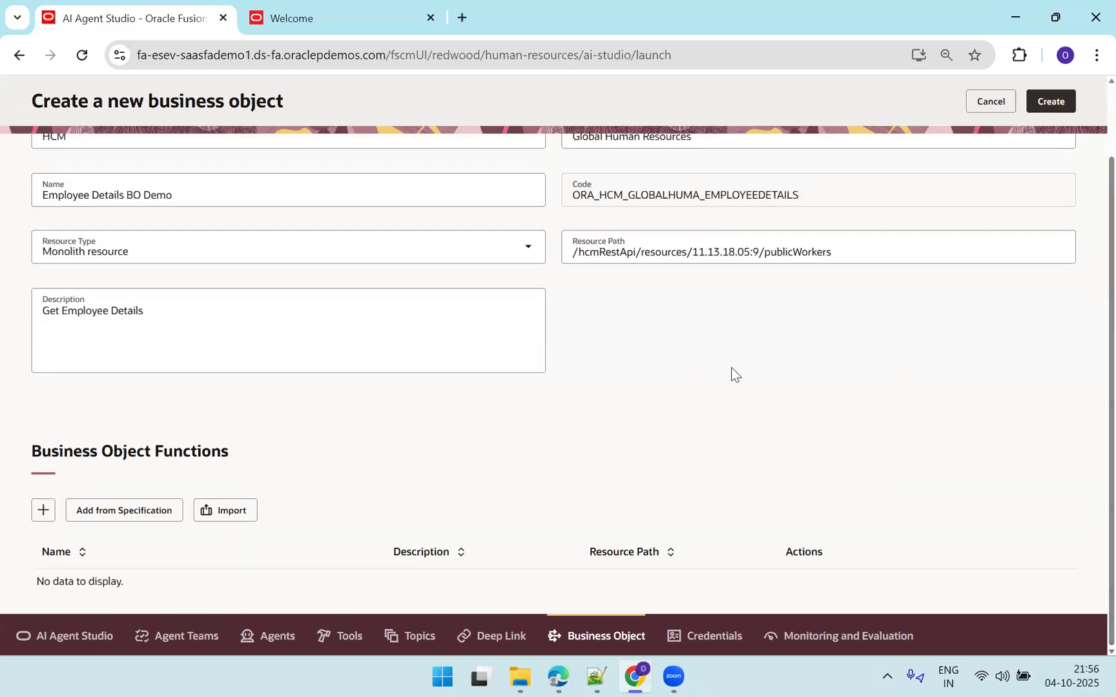
# Add a function to the business object from the publicWorkers specification, using the "Get a worker (get_publicWorkers)" operation.
pyautogui.click(116, 512)
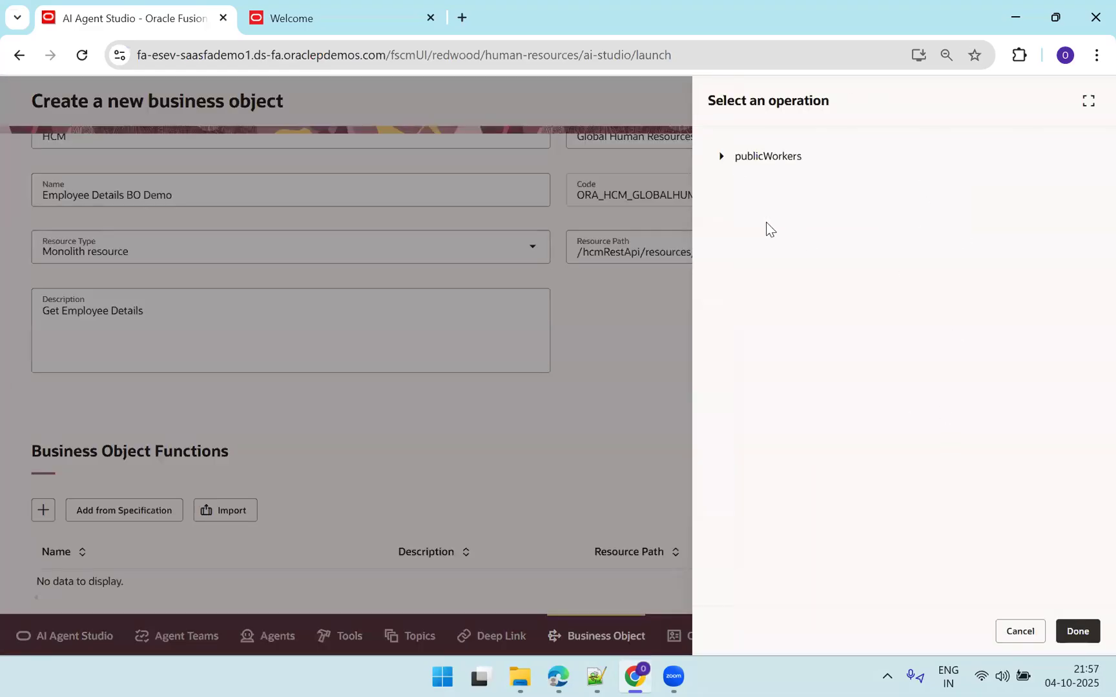
pyautogui.click(722, 156)
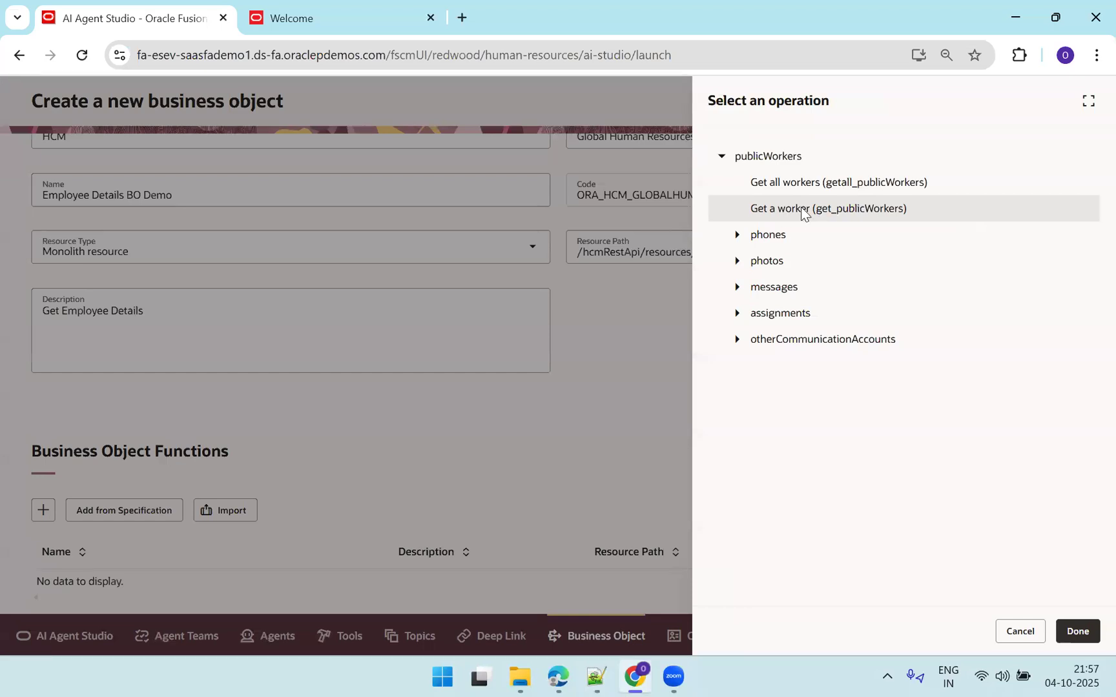
pyautogui.click(783, 210)
pyautogui.click(1068, 631)
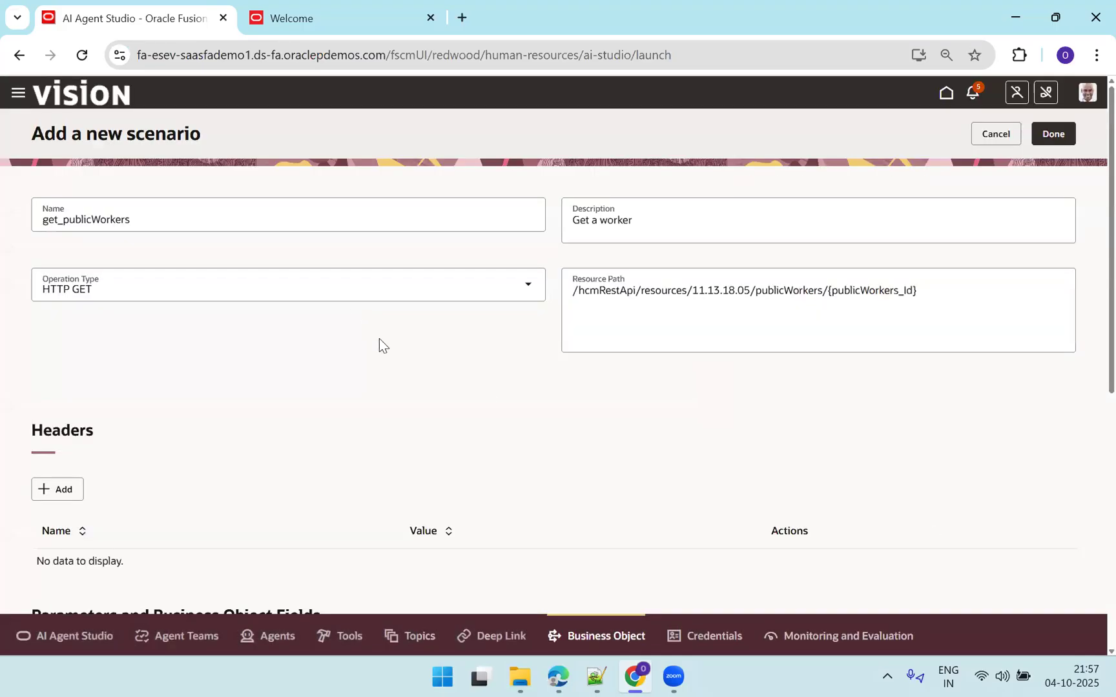
# Copy /hcmRestApi/resources/11.13.18.05:9/publicWorkers?q=PersonNumber='{personNumber}'&onlyData=true from the Notepad++ notes and use it as the scenario's resource path in Chrome.
pyautogui.click(801, 324)
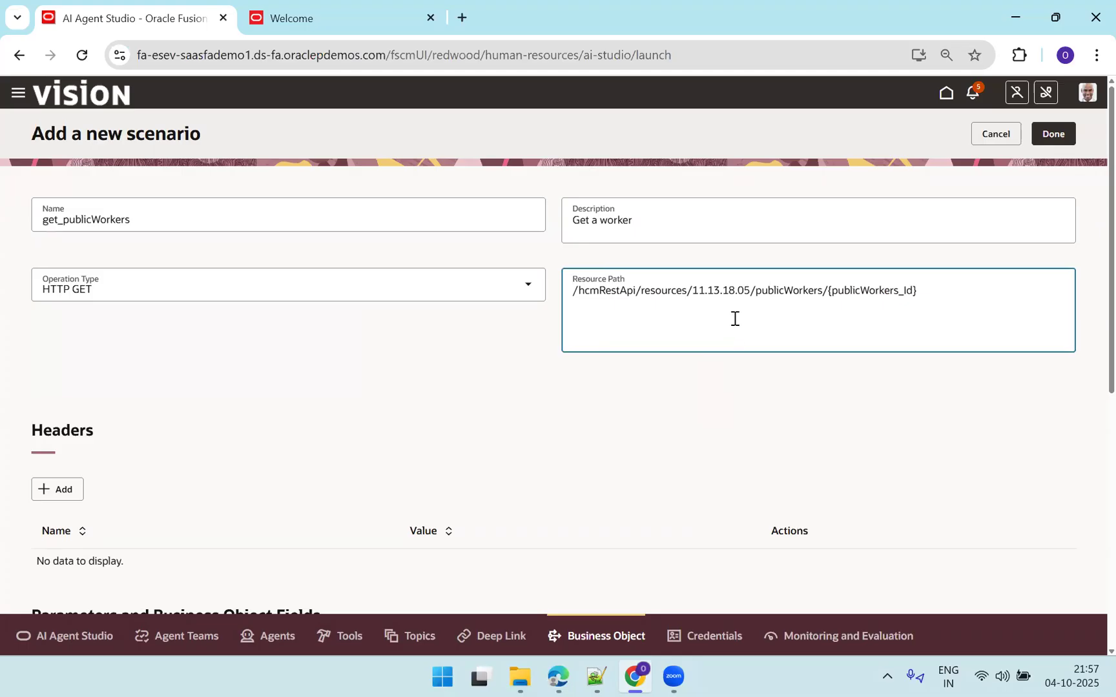
pyautogui.hotkey('alt', 'Tab')
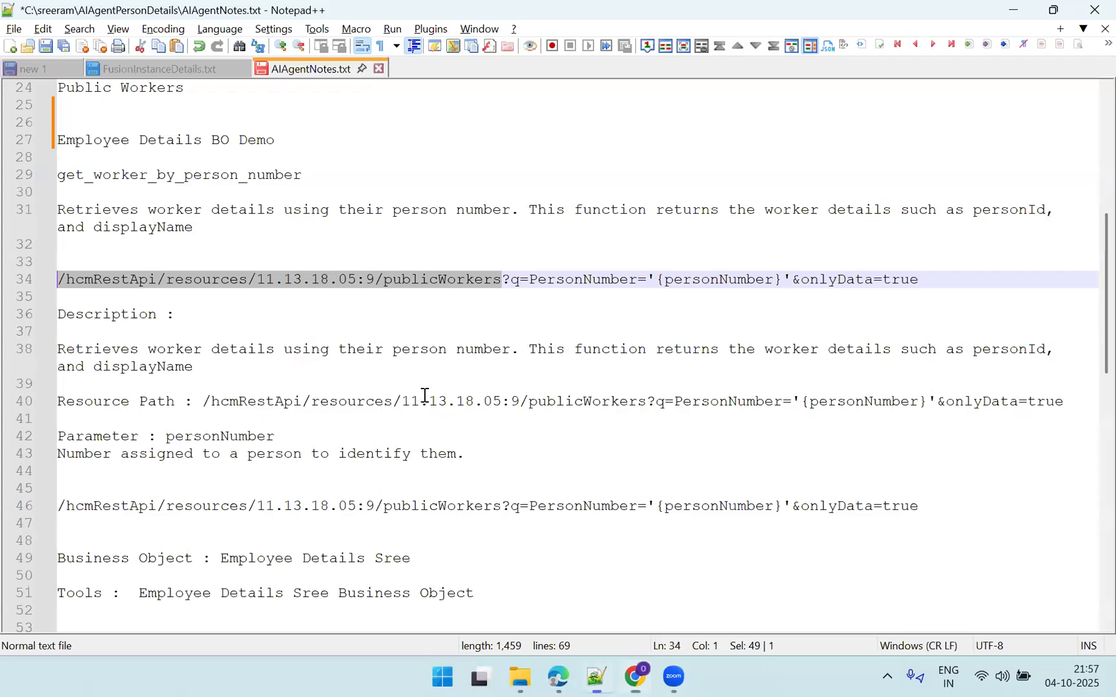
pyautogui.moveTo(950, 512); pyautogui.dragTo(55, 503)
pyautogui.hotkey('ctrl', 'c')
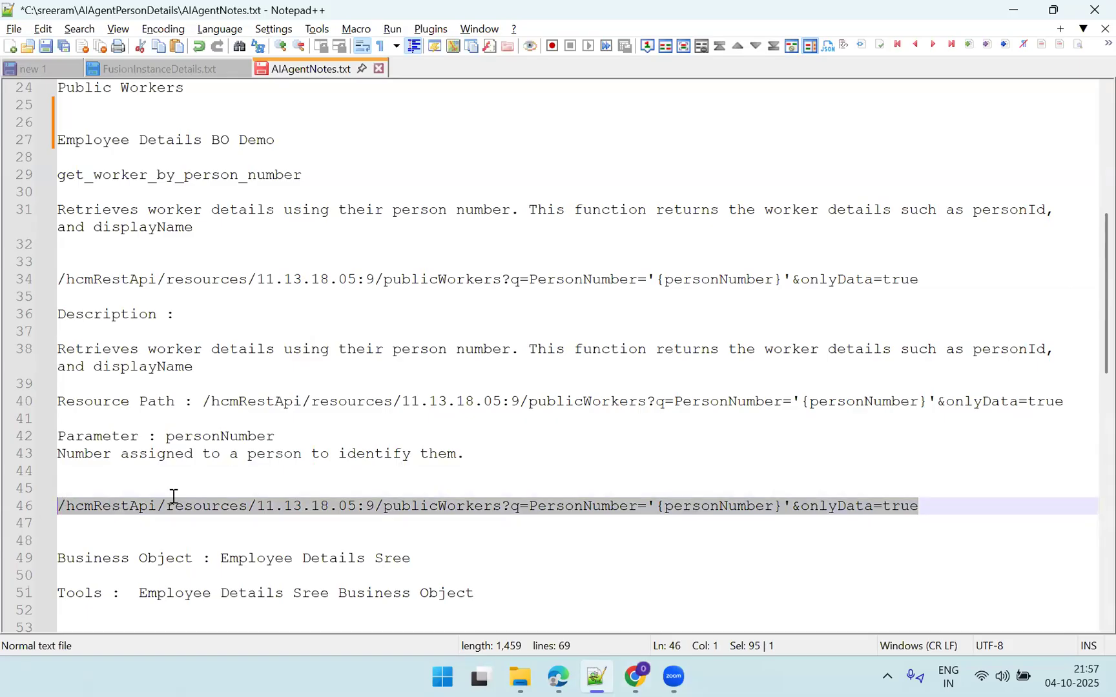
pyautogui.hotkey('alt', 'Tab')
pyautogui.hotkey('ctrl', 'a')
pyautogui.hotkey('ctrl', 'v')
pyautogui.click(432, 396)
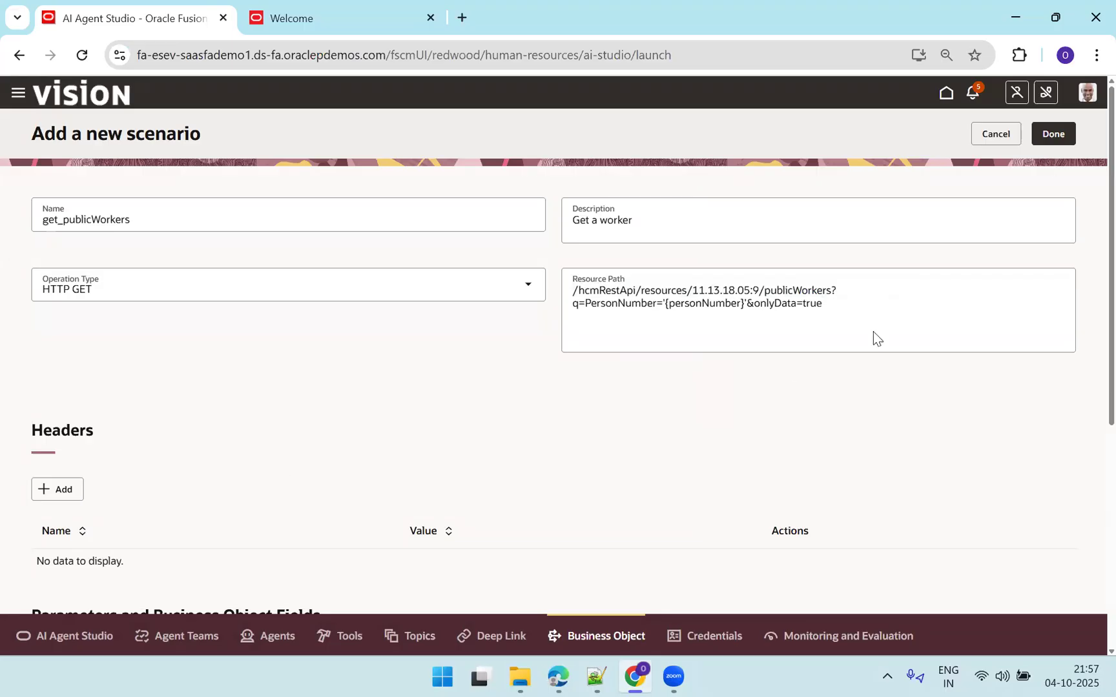
# Try to save the get_publicWorkers scenario without adding a header.
pyautogui.click(79, 489)
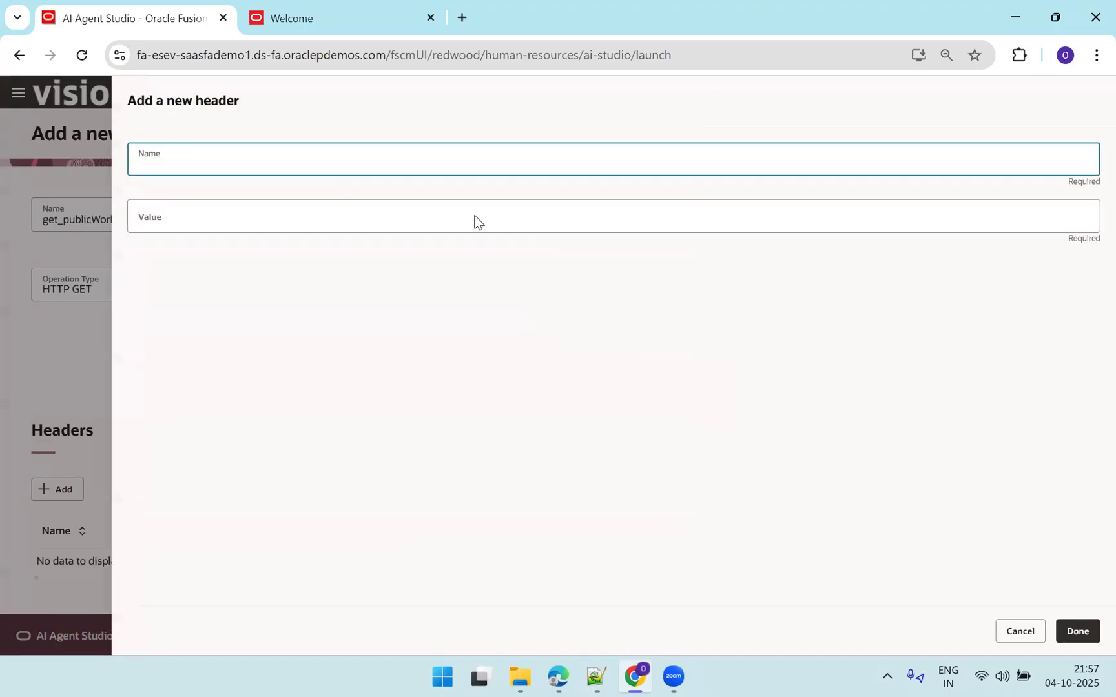
pyautogui.click(1008, 635)
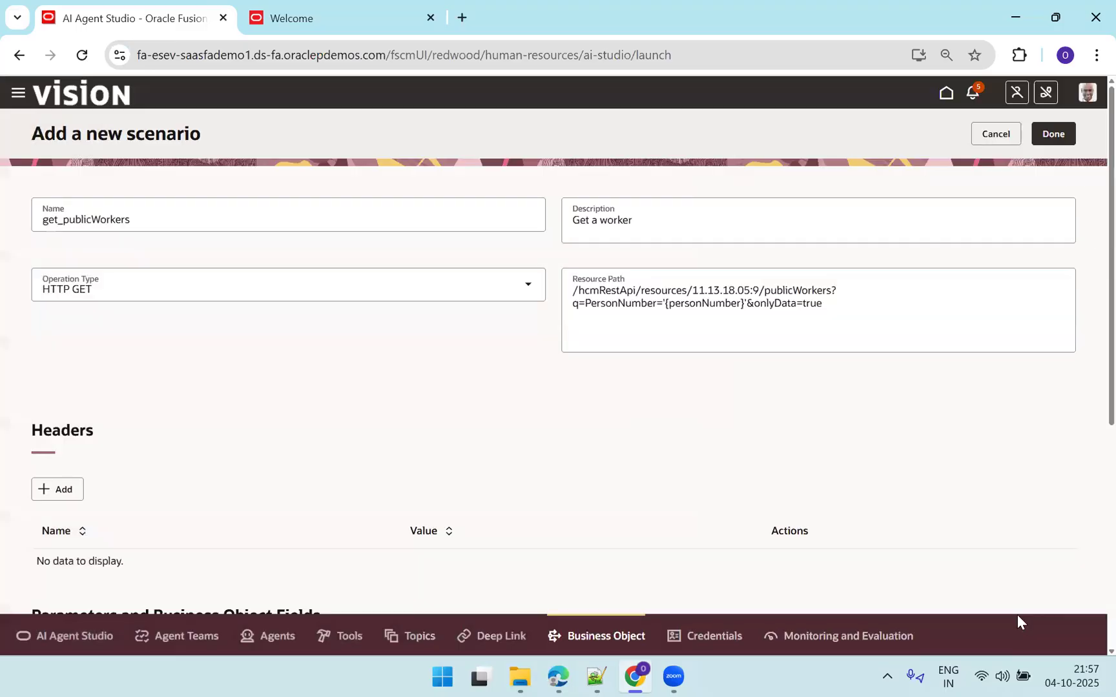
pyautogui.click(1051, 133)
pyautogui.click(251, 255)
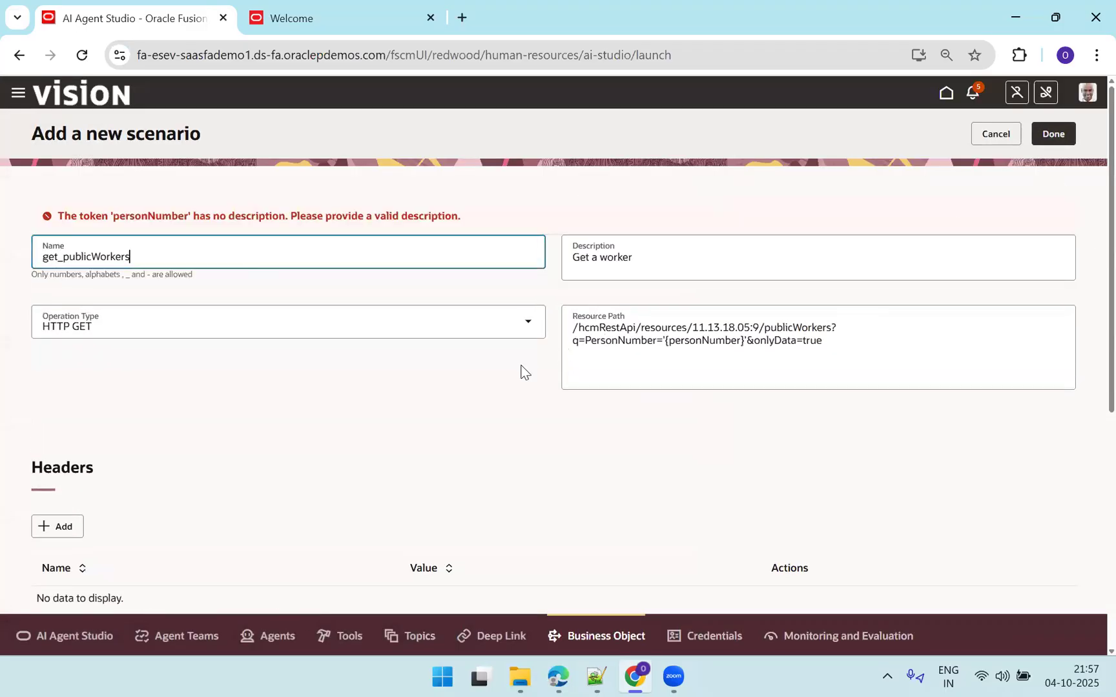
# Describe the personNumber parameter as "Person Number Details" and save the scenario.
pyautogui.scroll(-5, 1090, 388)
pyautogui.scroll(3, 1088, 483)
pyautogui.scroll(2, 891, 366)
pyautogui.click(890, 362)
pyautogui.scroll(-4, 1090, 428)
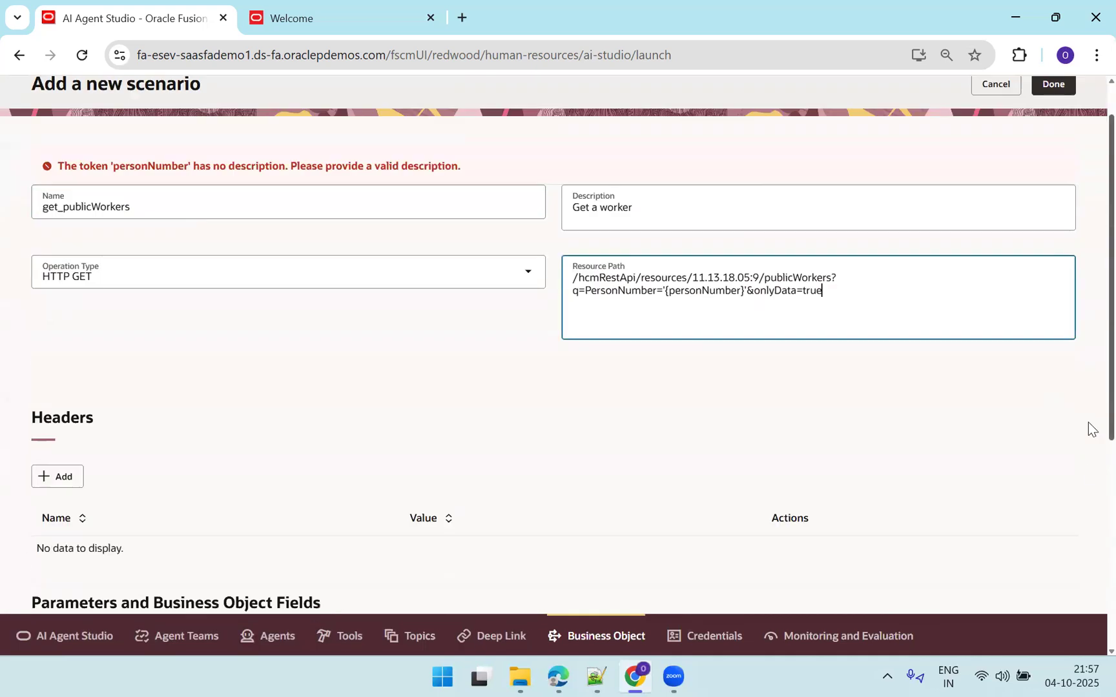
pyautogui.click(227, 535)
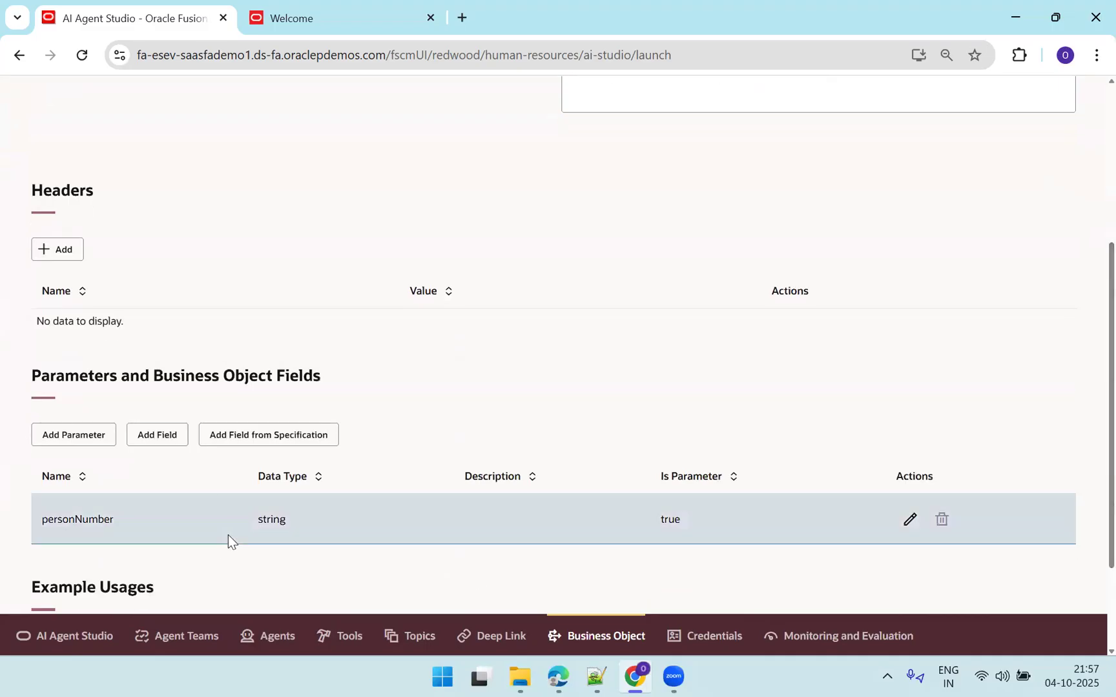
pyautogui.click(909, 521)
pyautogui.click(439, 296)
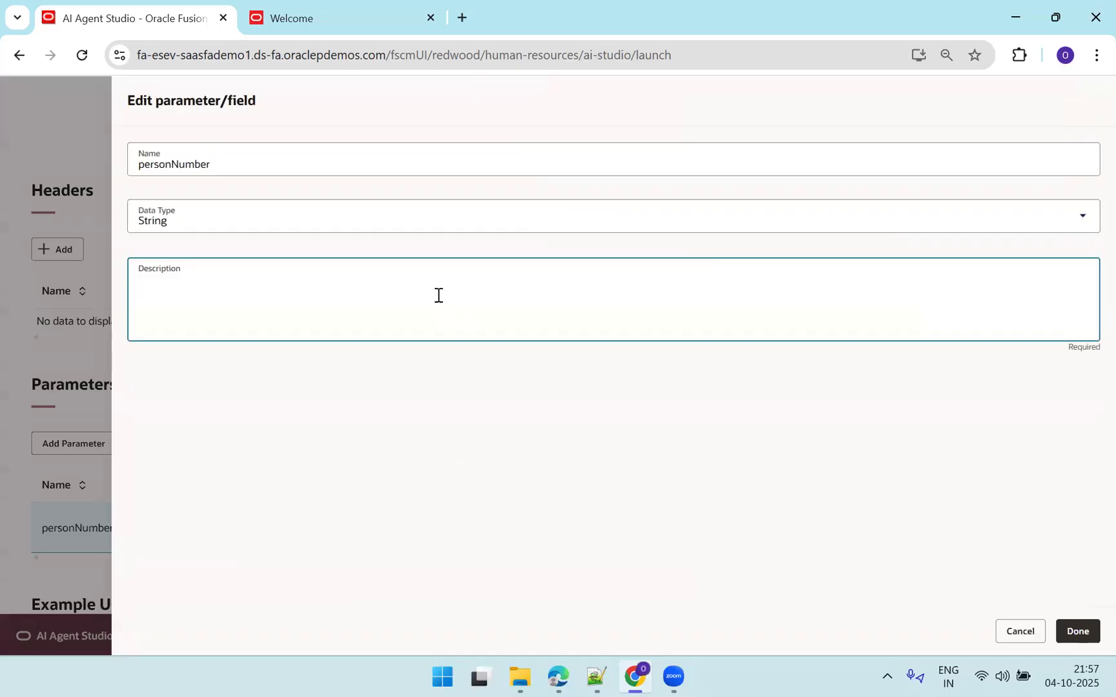
pyautogui.write('Person Number Details')
pyautogui.click(1086, 638)
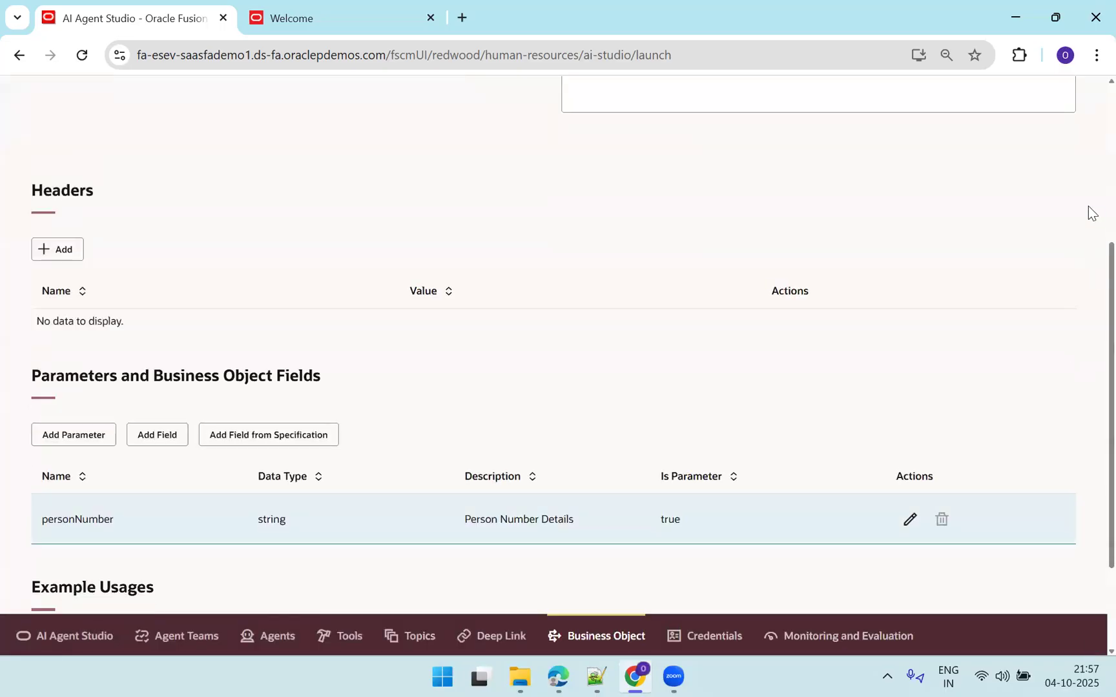
pyautogui.click(1058, 135)
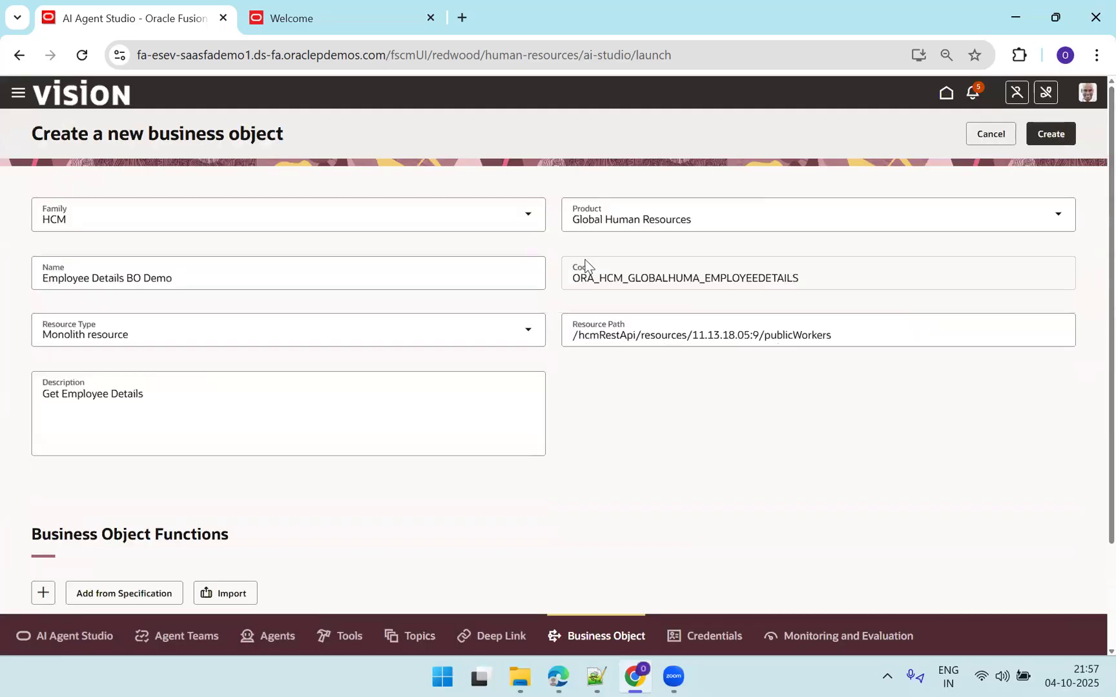
# Try to create the business object under the name "Employee Details BO Demo" and recheck its fields and function.
pyautogui.scroll(-2, 1089, 468)
pyautogui.scroll(2, 1090, 362)
pyautogui.click(167, 283)
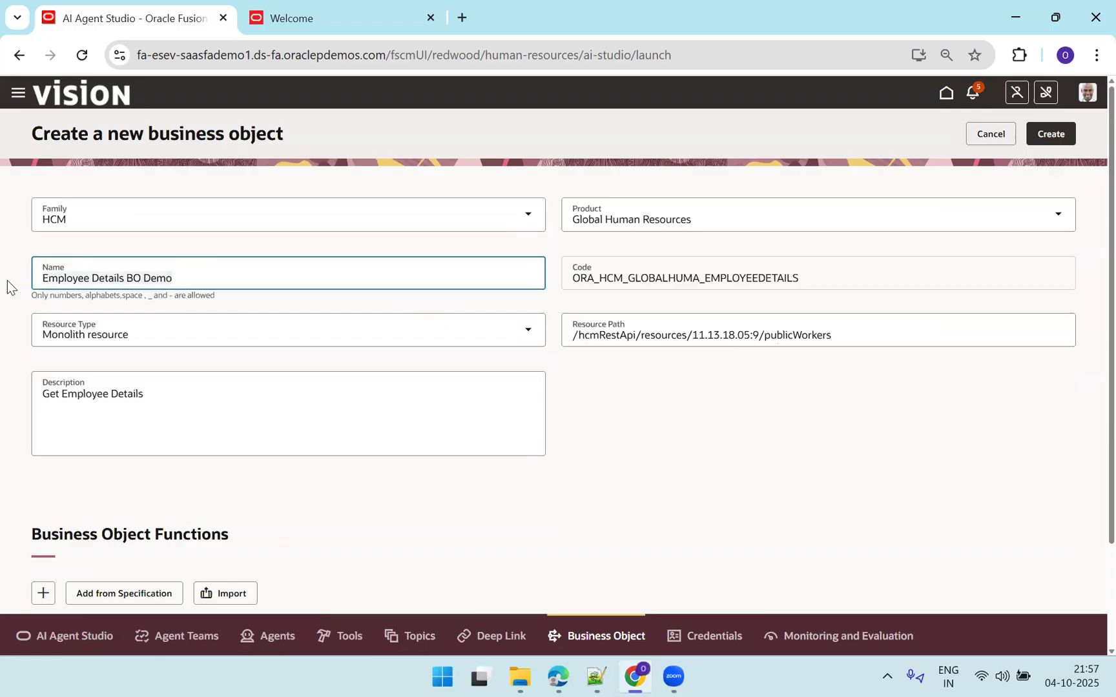
pyautogui.click(1054, 137)
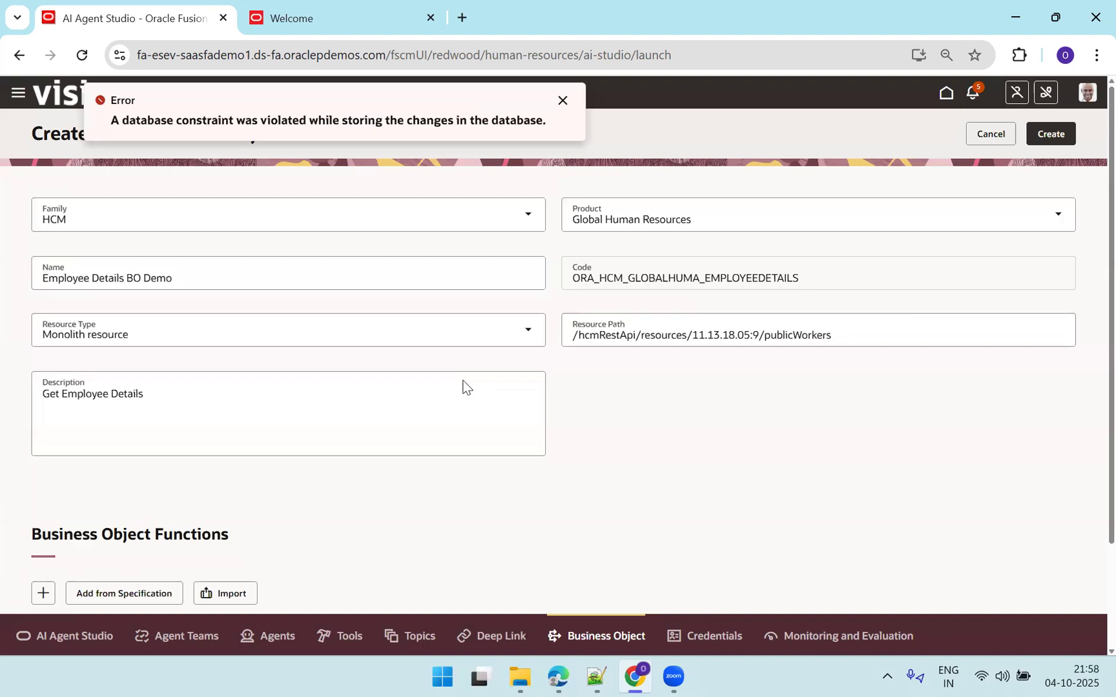
pyautogui.scroll(-3, 1088, 323)
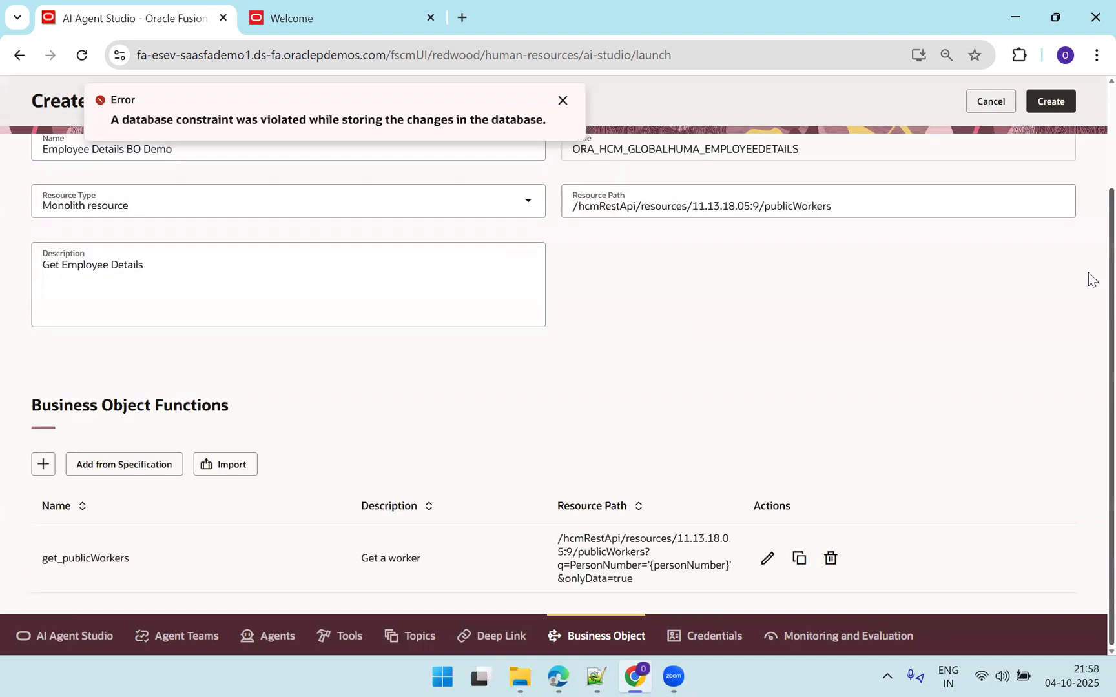
pyautogui.scroll(3, 1089, 279)
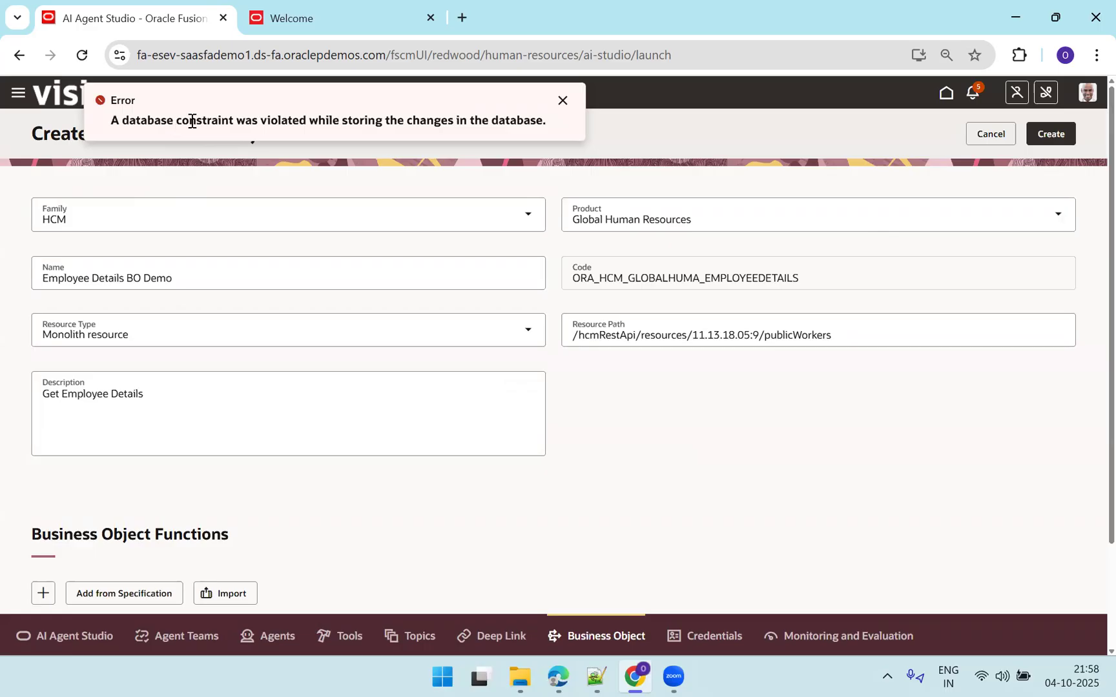
# Rename the business object "Employee Details For Agent BO" and try to create it.
pyautogui.click(185, 282)
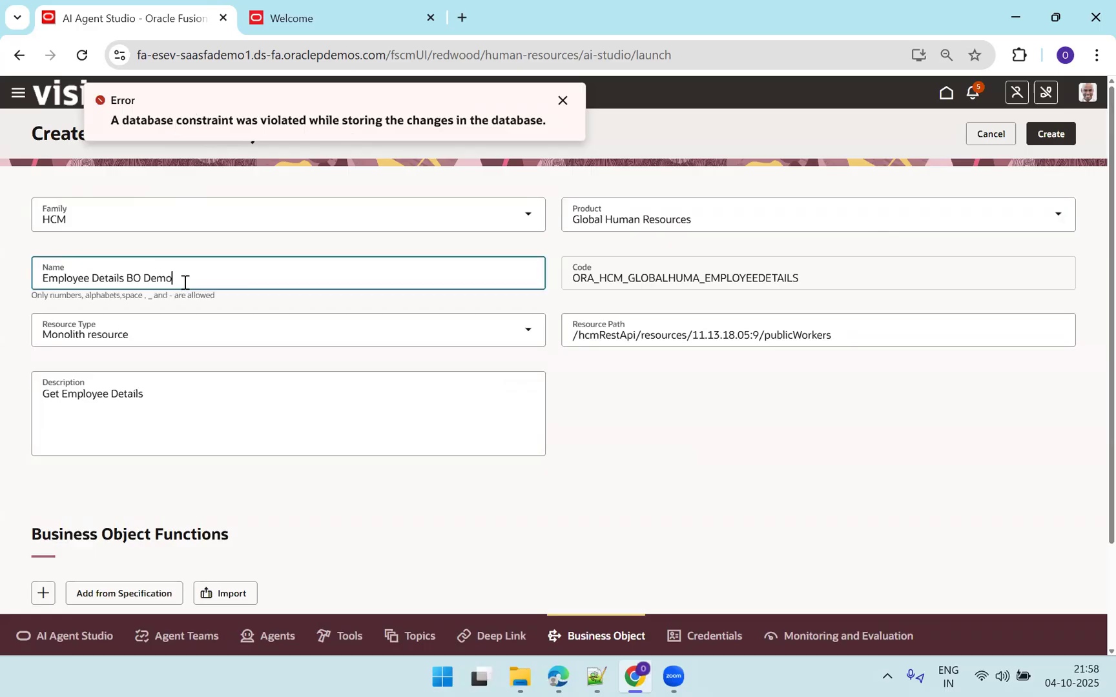
pyautogui.press('BackSpace')
pyautogui.press('BackSpace')
pyautogui.press('BackSpace')
pyautogui.press('BackSpace')
pyautogui.press('BackSpace')
pyautogui.press('BackSpace')
pyautogui.write('For')
pyautogui.write('Agent BO')
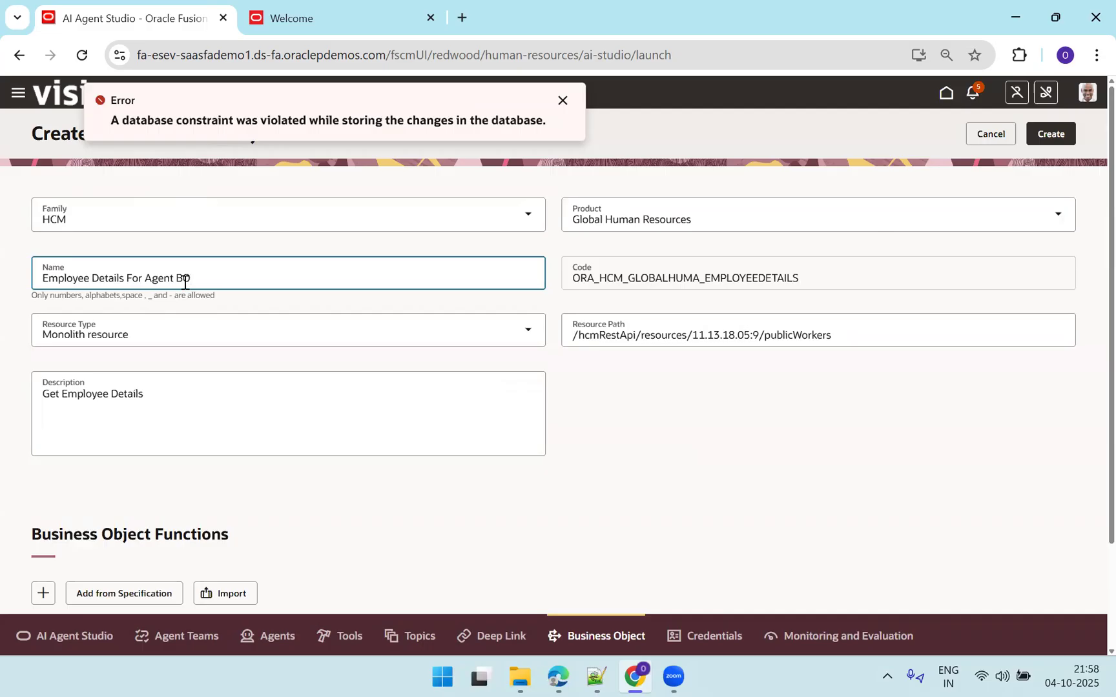
pyautogui.click(1067, 133)
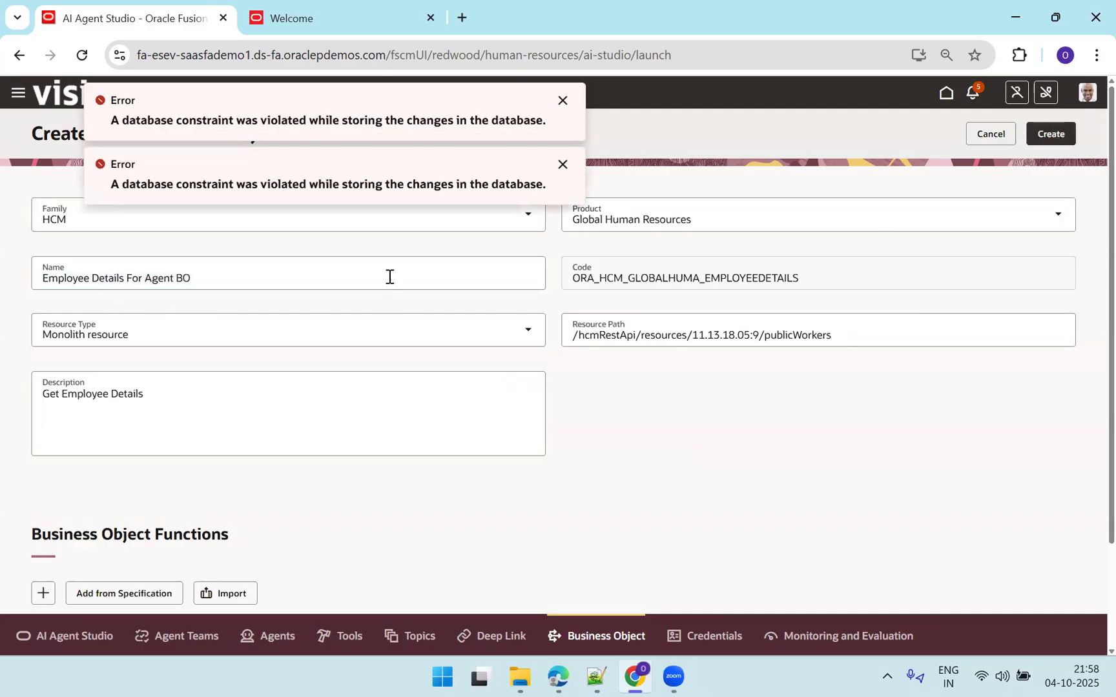
pyautogui.click(560, 165)
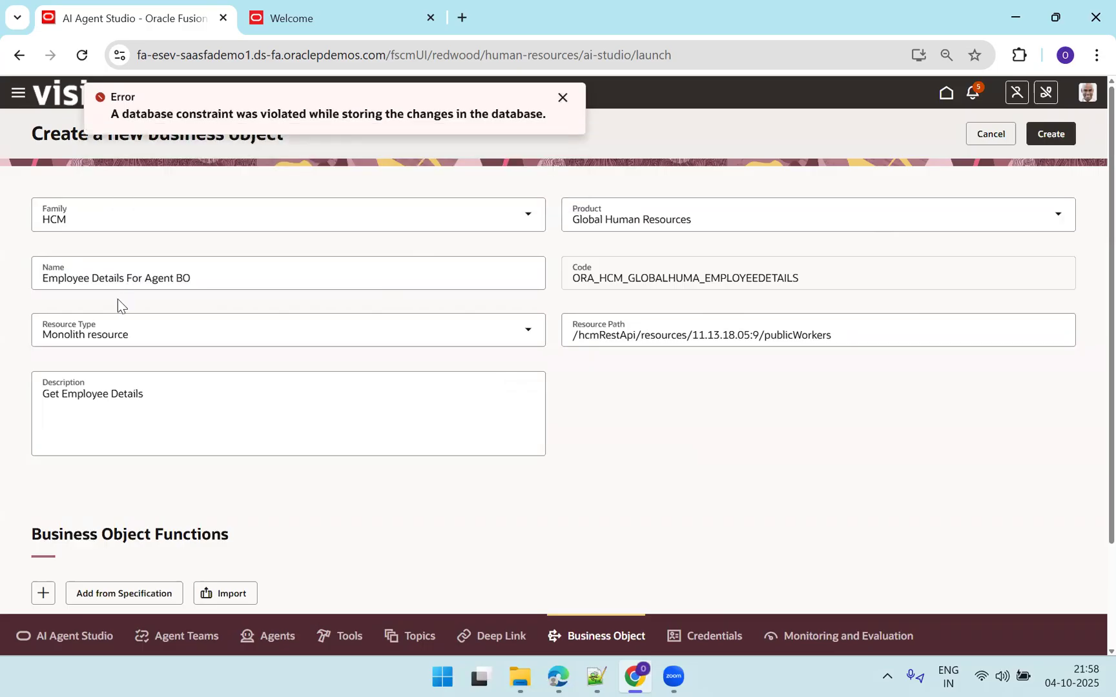
# Rename the business object "Get Employee Data Business Object Demo" and try to create it again.
pyautogui.click(222, 276)
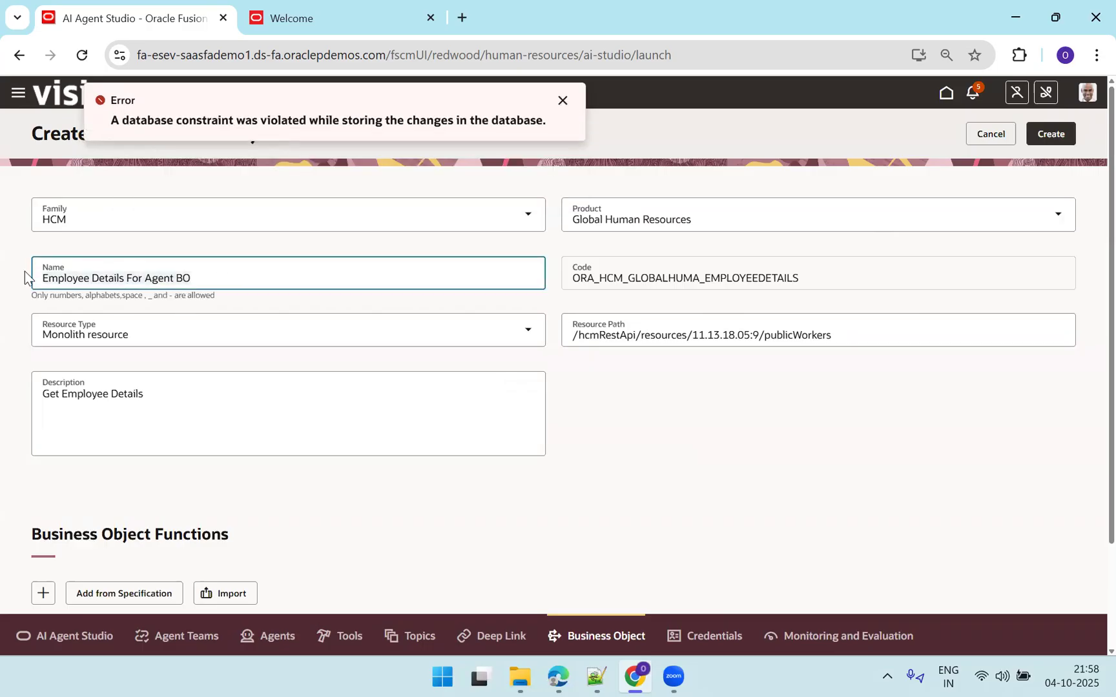
pyautogui.hotkey('ctrl', 'a')
pyautogui.write('Get Employee Detai')
pyautogui.press('BackSpace')
pyautogui.press('BackSpace')
pyautogui.press('BackSpace')
pyautogui.press('BackSpace')
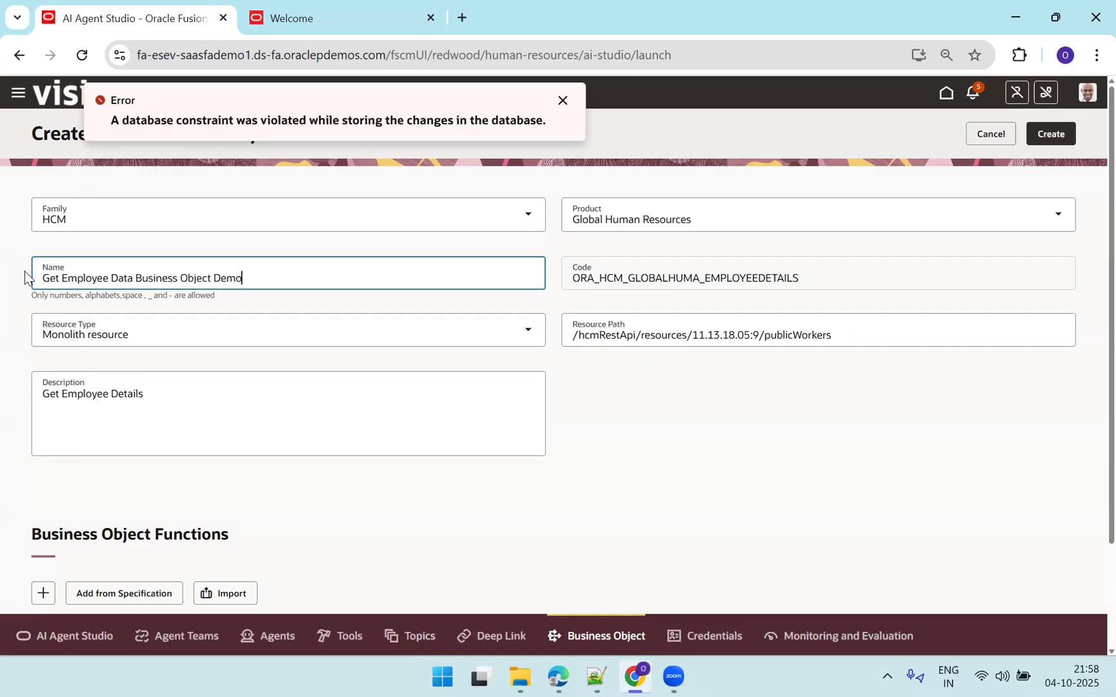
pyautogui.press('Tab')
pyautogui.click(347, 394)
pyautogui.click(1052, 135)
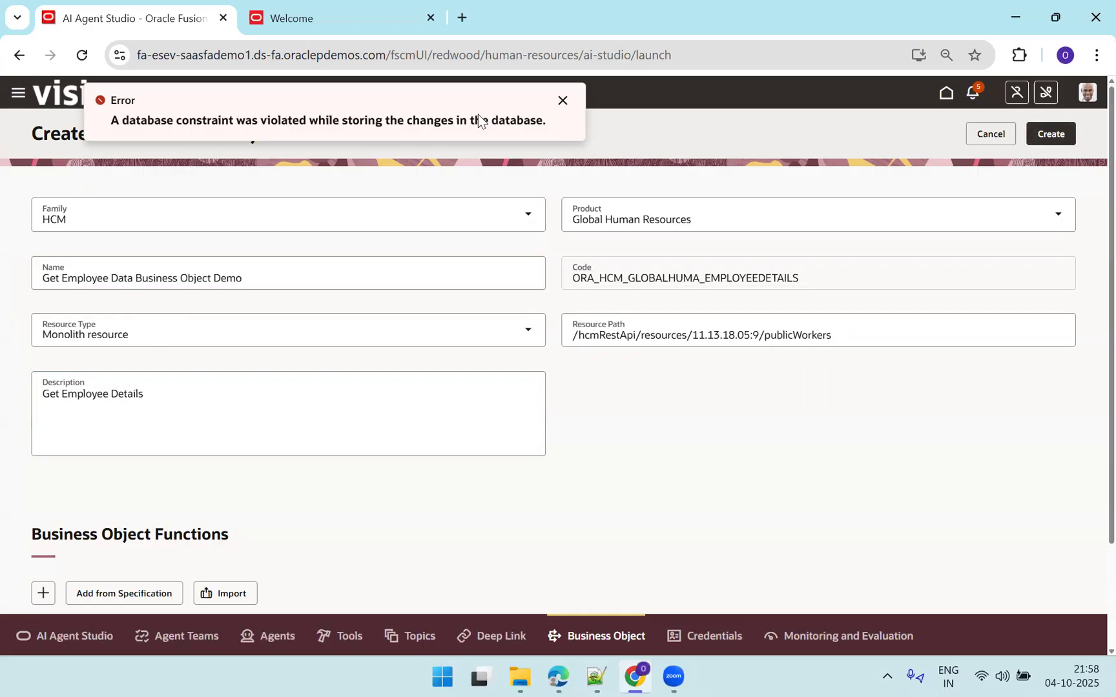
# Dismiss the error messages and discard the unsaved business object.
pyautogui.click(562, 165)
pyautogui.click(563, 101)
pyautogui.click(372, 412)
pyautogui.click(988, 137)
# Start a new business object with the family HCM and the product Global Human Resources.
pyautogui.click(61, 229)
pyautogui.click(343, 224)
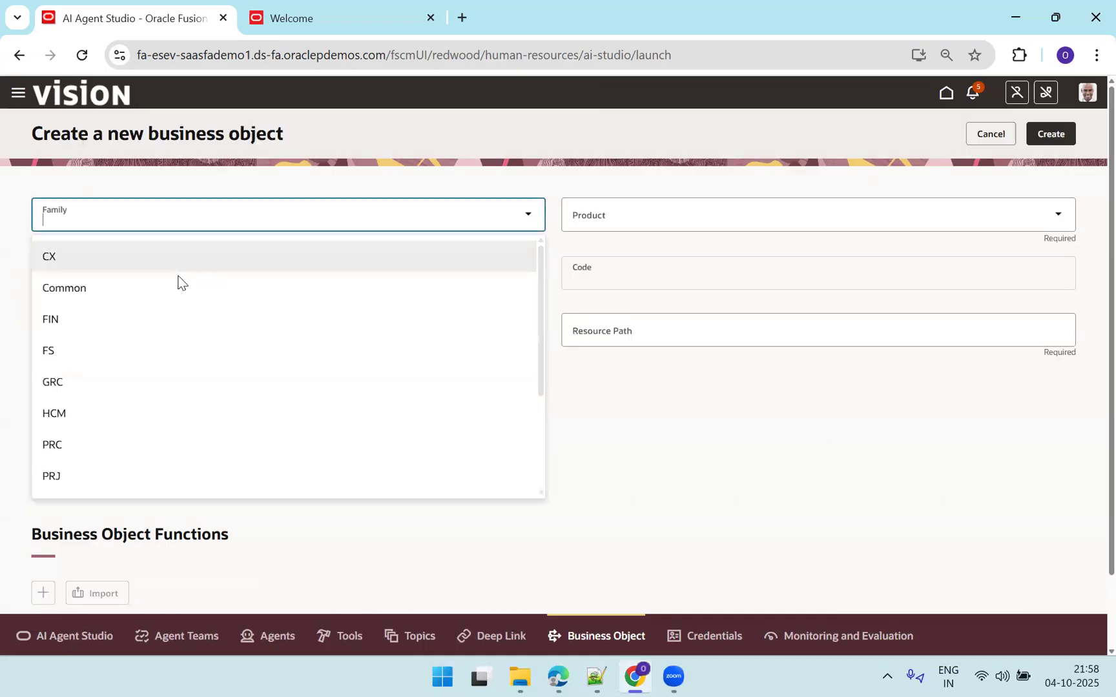
pyautogui.click(265, 414)
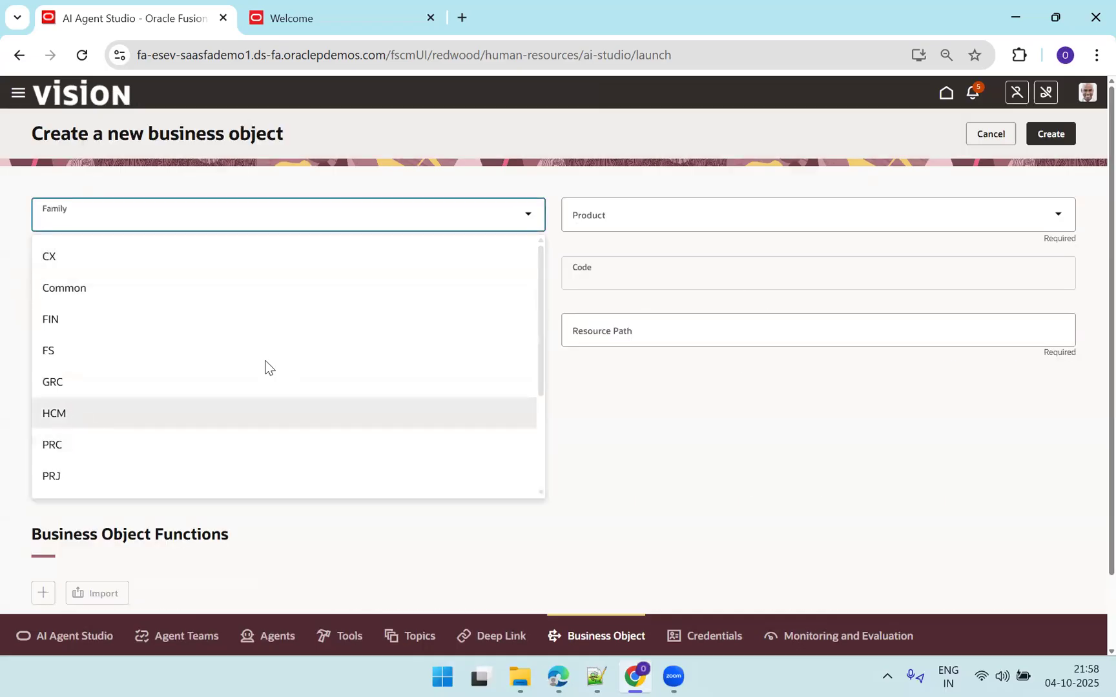
pyautogui.click(629, 219)
pyautogui.click(646, 409)
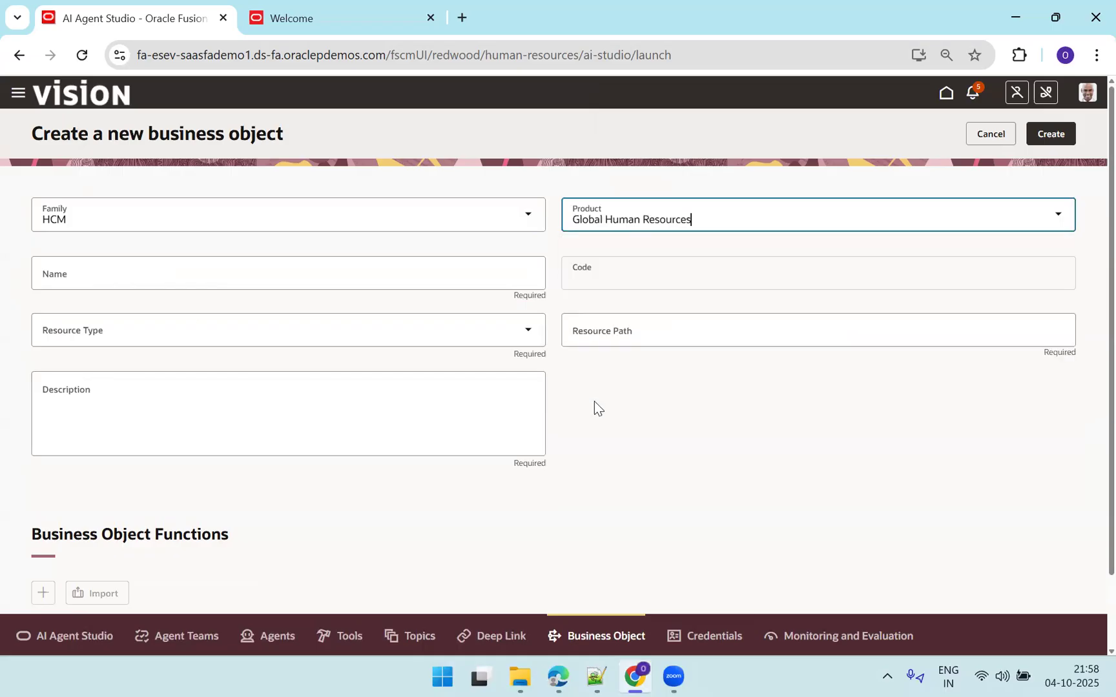
# Name the new business object "Get Employee Details Business Object Demo".
pyautogui.click(160, 277)
pyautogui.write('Get ')
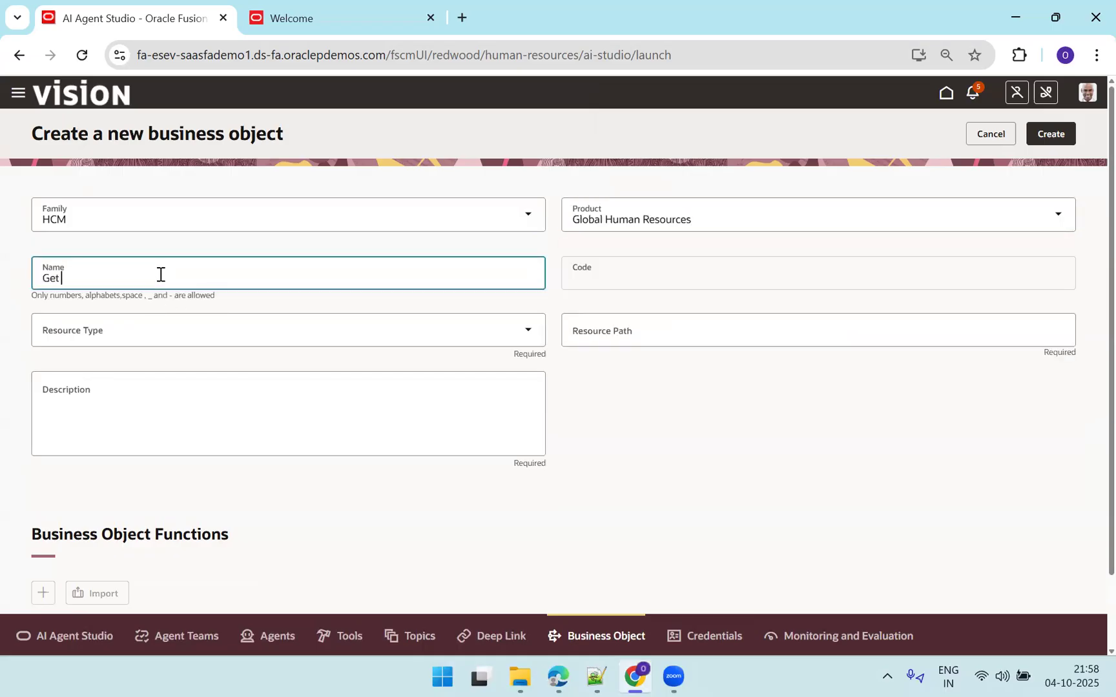
pyautogui.write('Employee Details Business Object Demo')
pyautogui.press('Tab')
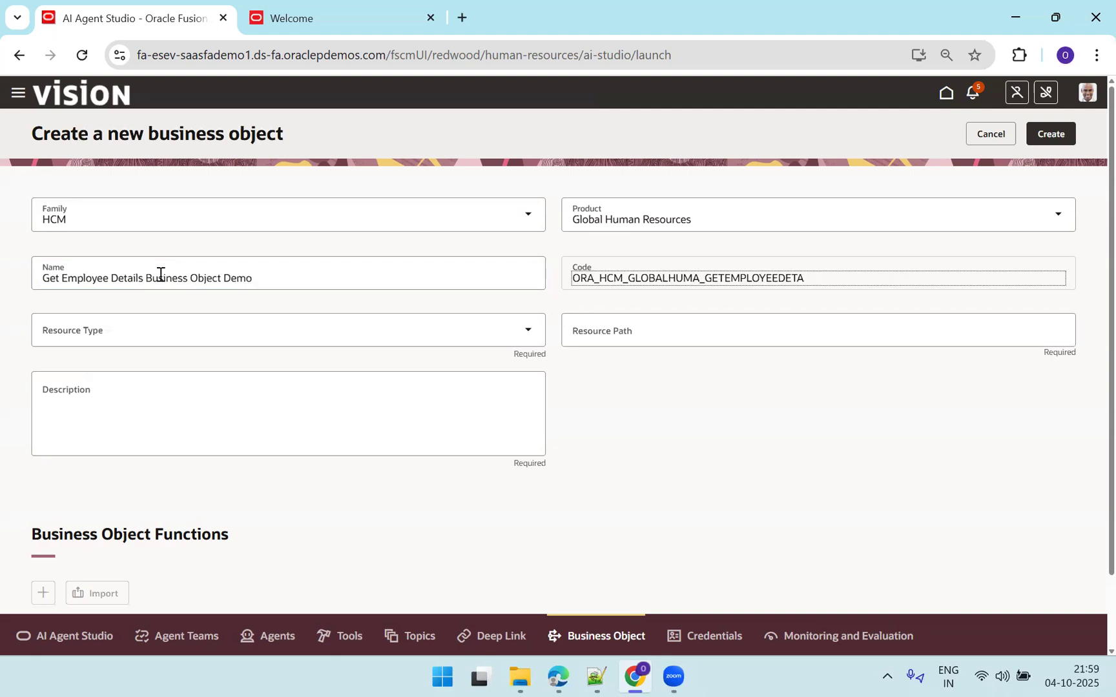
# Set the resource type to Monolith resource and describe the business object as "Get Employee Details Business Object".
pyautogui.click(211, 331)
pyautogui.click(136, 378)
pyautogui.click(280, 401)
pyautogui.write('Get Emp')
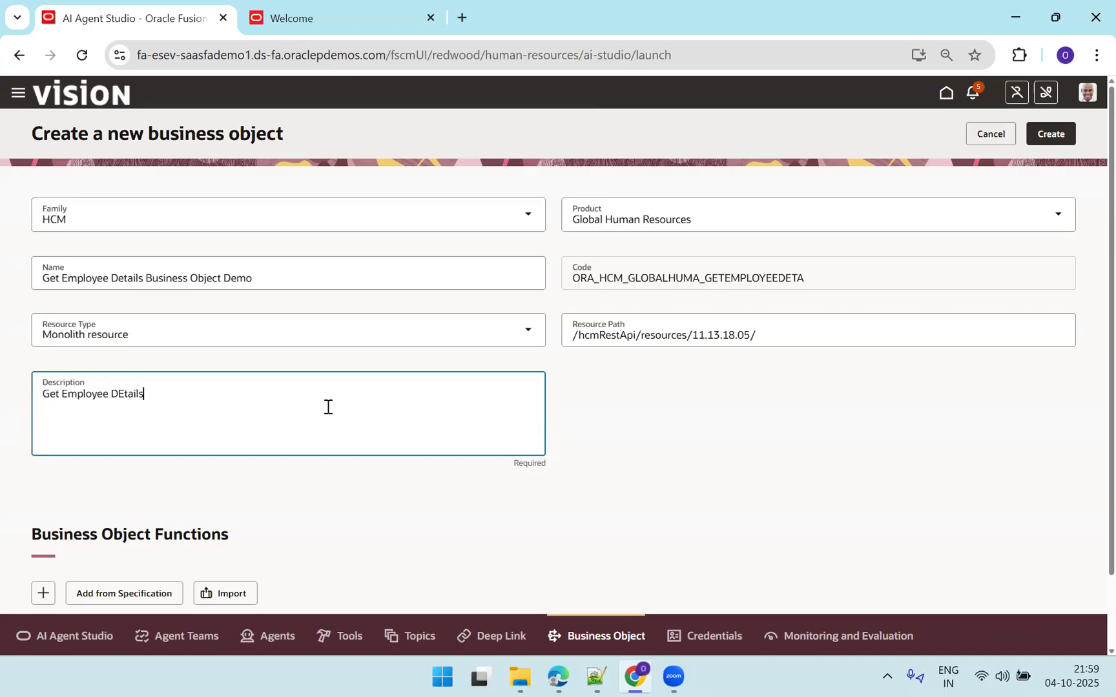
pyautogui.write('loyee DE')
pyautogui.press('BackSpace')
pyautogui.write('etails Business Object')
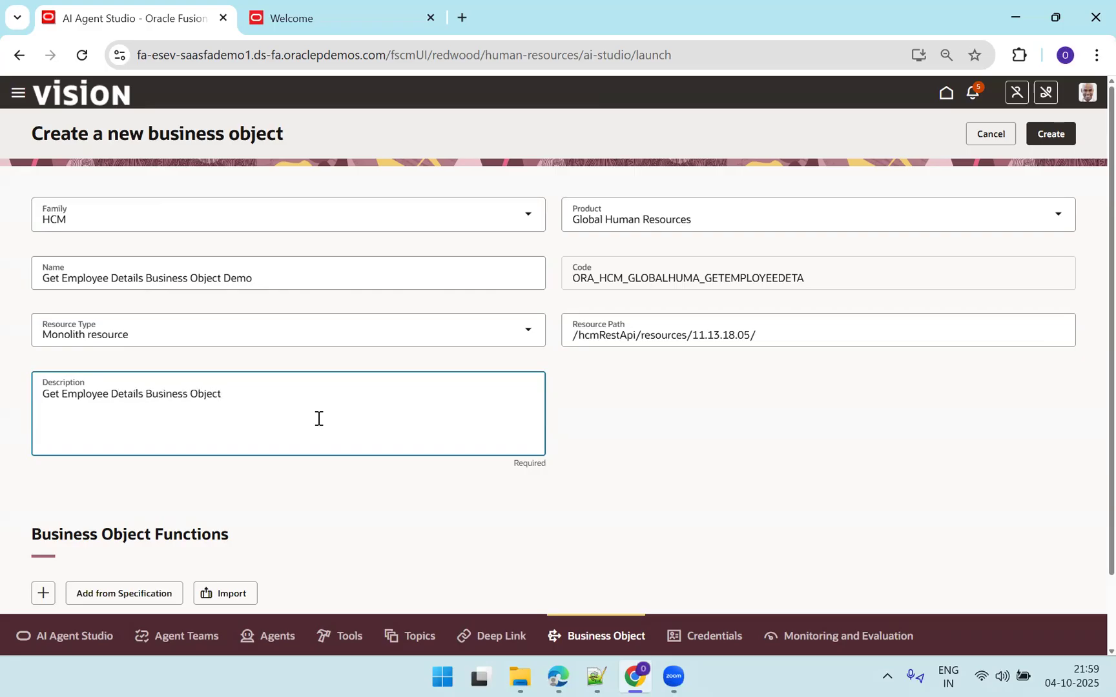
# Switch to the Notepad++ notes and replace the line "Employee Details BO Demo" with "Get Employee Details Business Object Demo".
pyautogui.click(286, 282)
pyautogui.hotkey('alt', 'Tab')
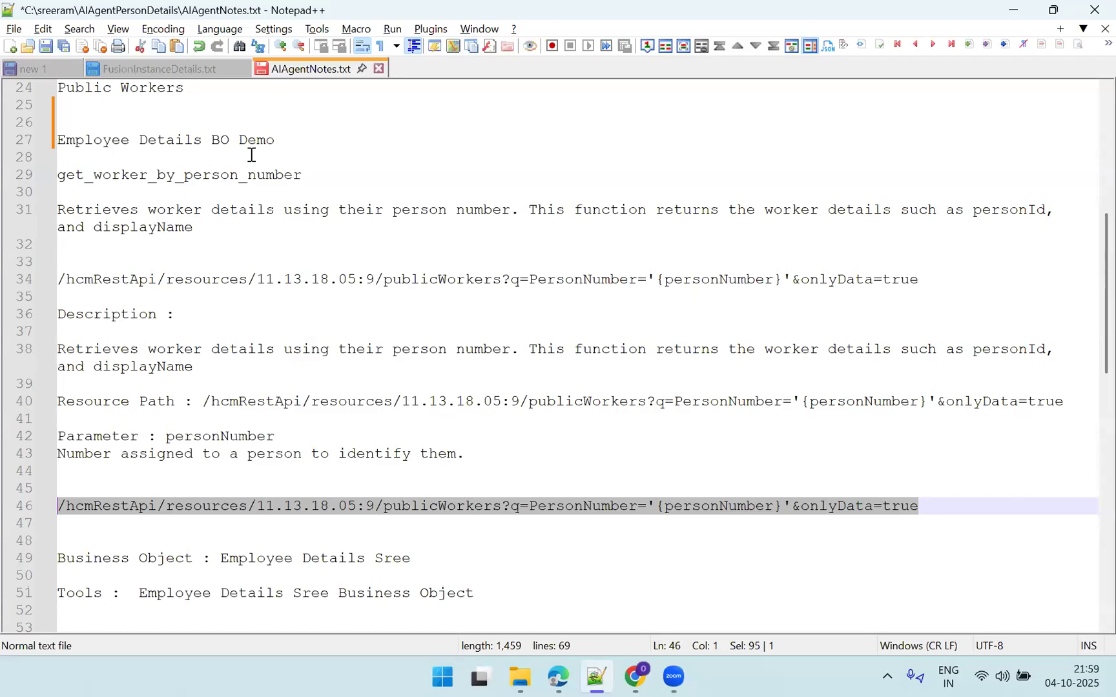
pyautogui.moveTo(276, 140); pyautogui.dragTo(43, 144)
pyautogui.write('Get Employee Details Business Object Demo')
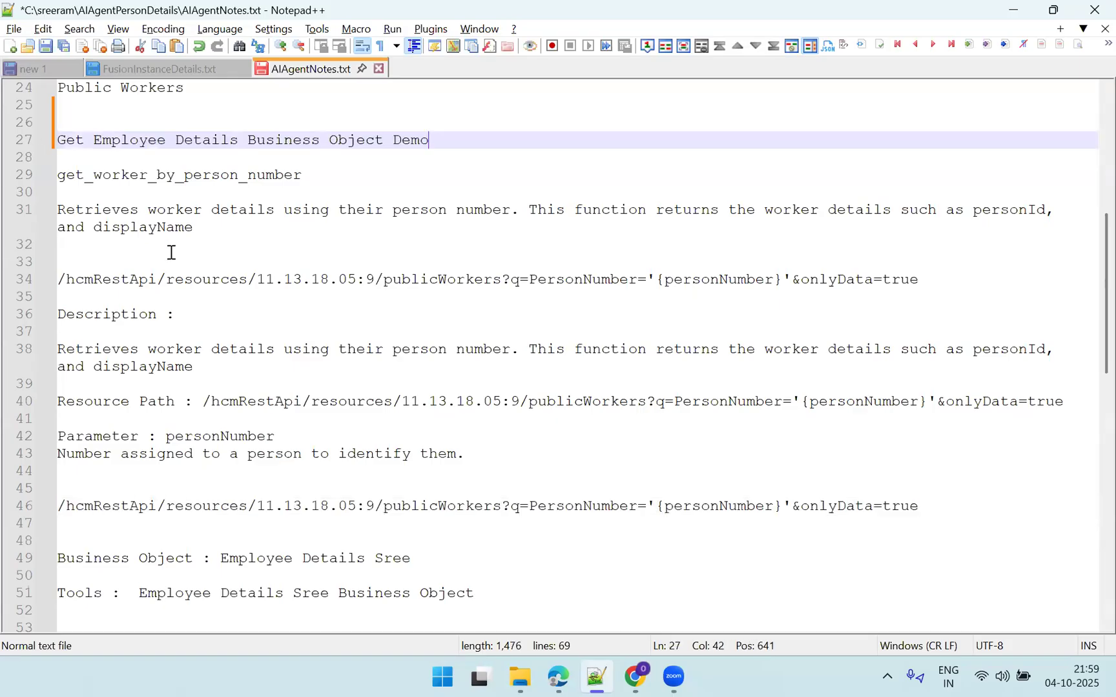
# Save the notes file, return to the new business object in the browser and try to create it.
pyautogui.hotkey('ctrl', 's')
pyautogui.hotkey('alt', 'Tab')
pyautogui.click(1039, 136)
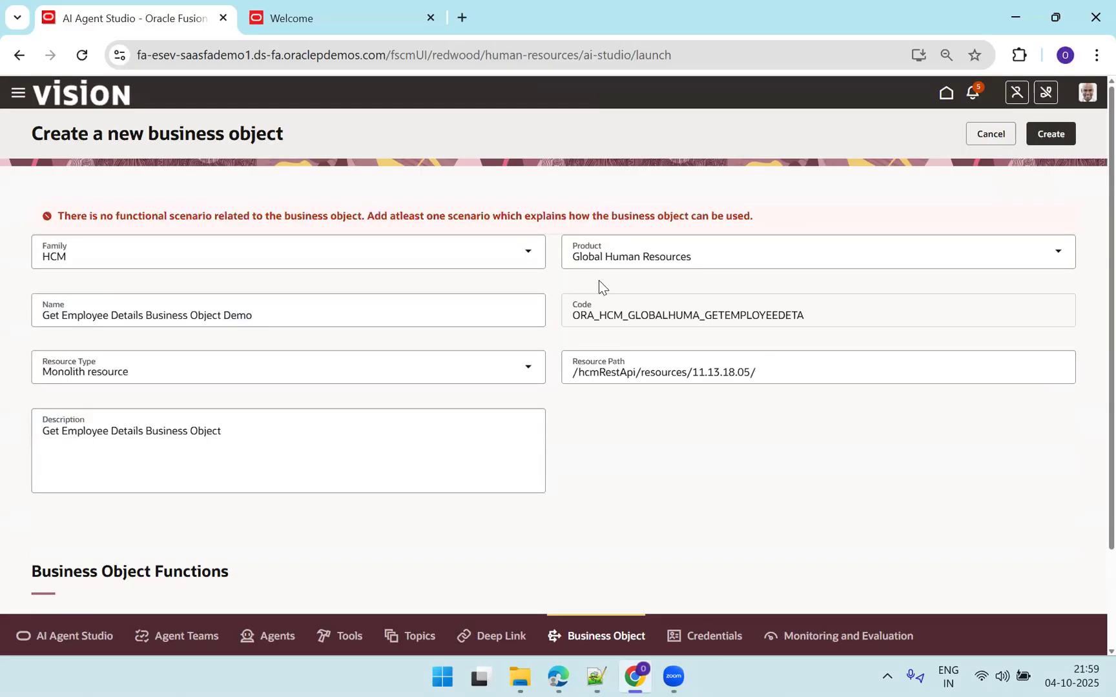
# Set the business object's resource path to /hcmRestApi/resources/11.13.18.05:9/publicWorkers, copied from the notes, and try to create the object again.
pyautogui.scroll(-2, 1091, 421)
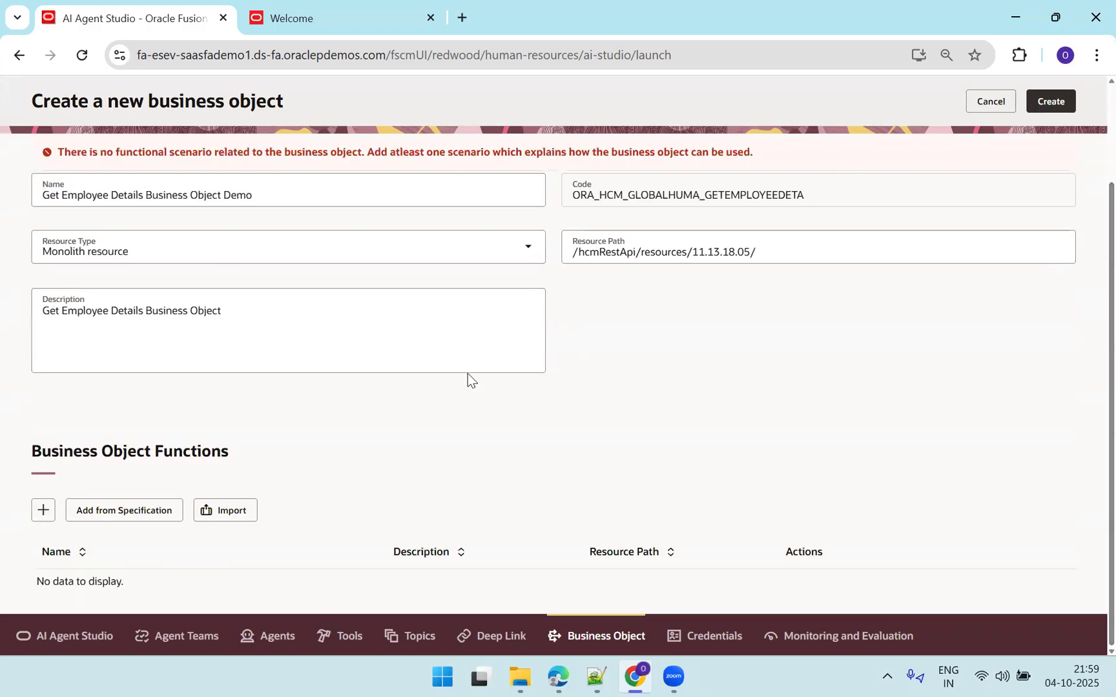
pyautogui.hotkey('alt', 'Tab')
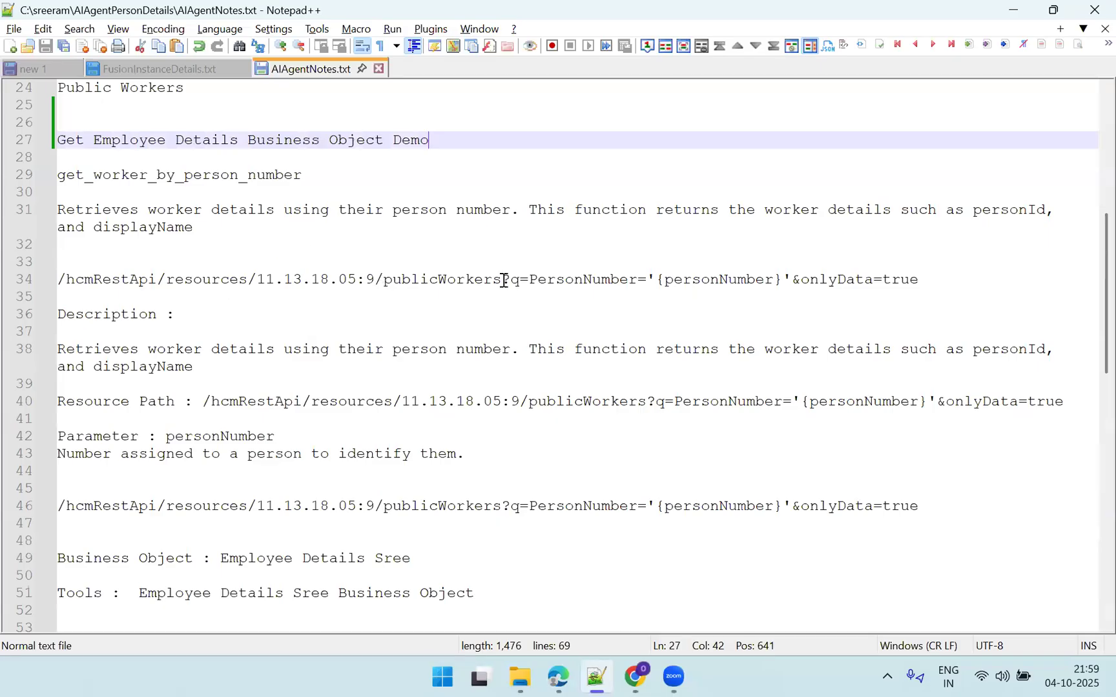
pyautogui.moveTo(501, 279); pyautogui.dragTo(20, 279)
pyautogui.hotkey('alt', 'Tab')
pyautogui.click(779, 248)
pyautogui.write('/hcmRestApi/resources/11.13.18.05:9/publicWorkers')
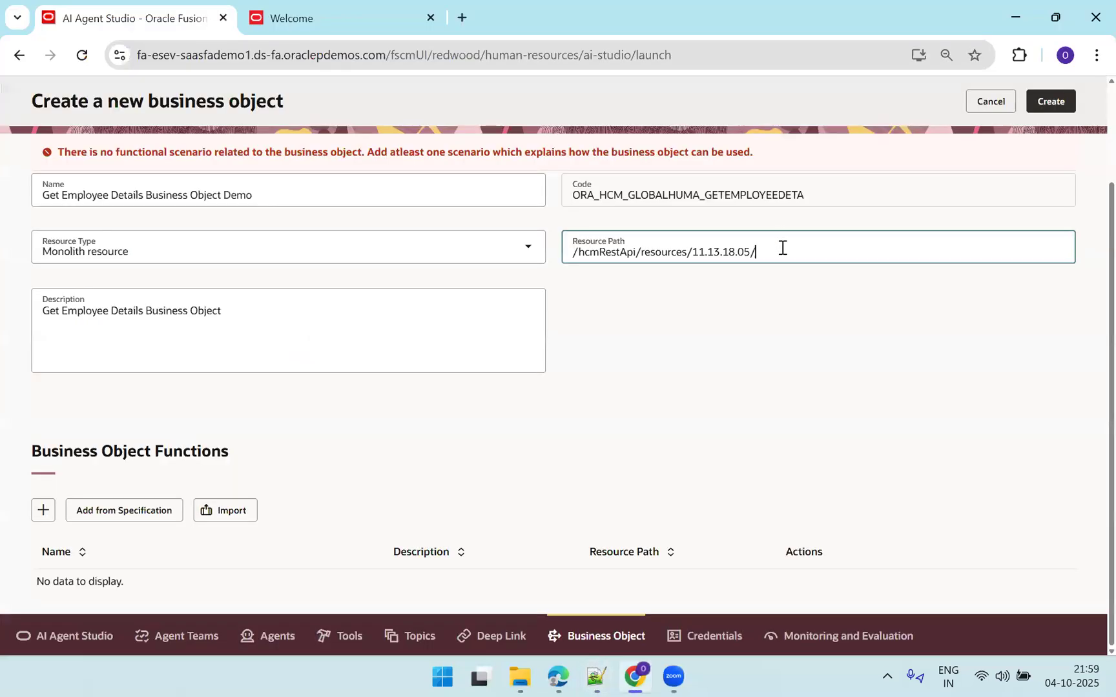
pyautogui.click(1044, 116)
pyautogui.click(299, 315)
pyautogui.click(1062, 103)
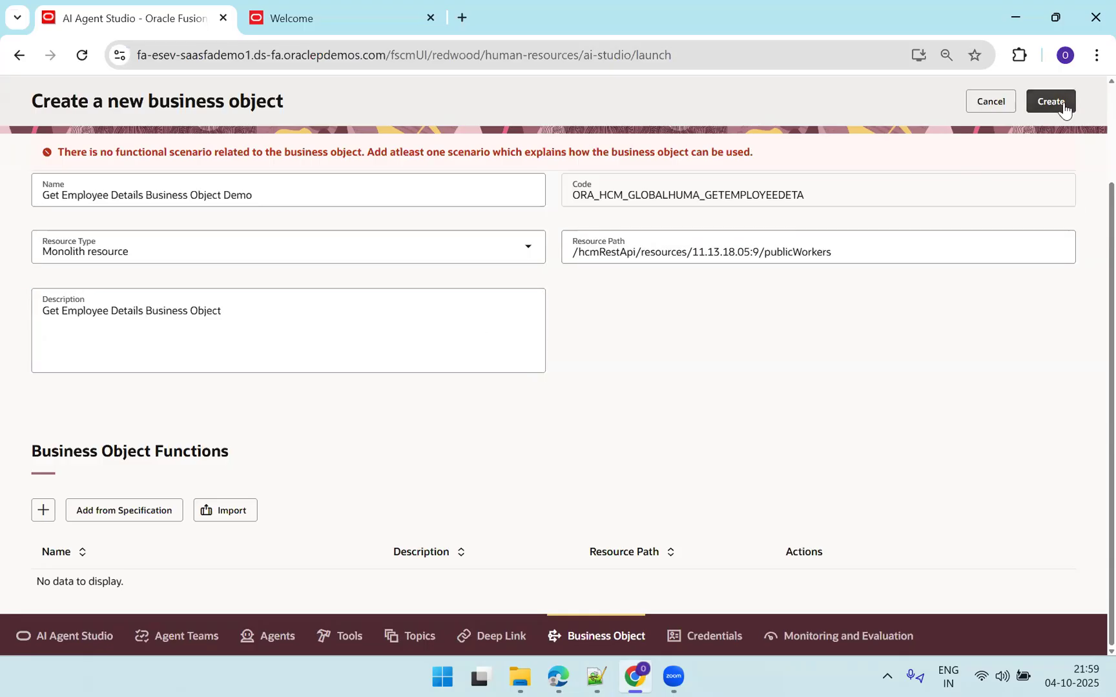
# Add the get_publicWorkers function (Get a worker) to the business object from the specification.
pyautogui.click(129, 508)
pyautogui.click(718, 157)
pyautogui.click(775, 207)
pyautogui.click(1069, 632)
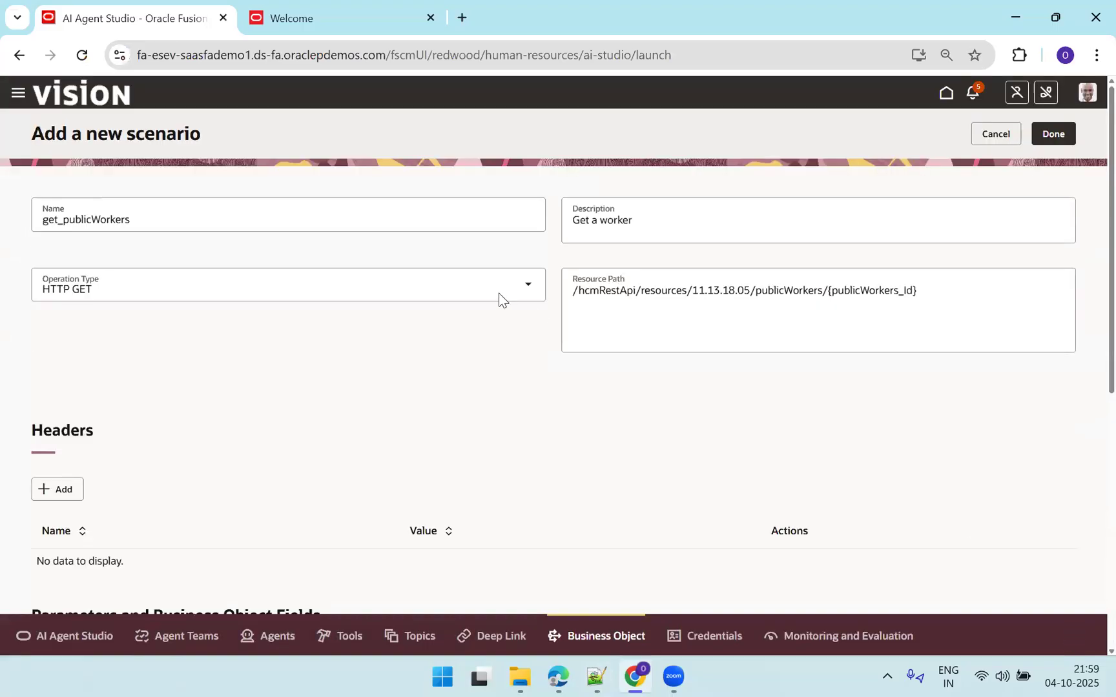
# Replace the scenario's resource path with /hcmRestApi/resources/11.13.18.05:9/publicWorkers?q=PersonNumber='{personNumber}'&onlyData=true from the Notepad++ notes.
pyautogui.scroll(-5, 1091, 481)
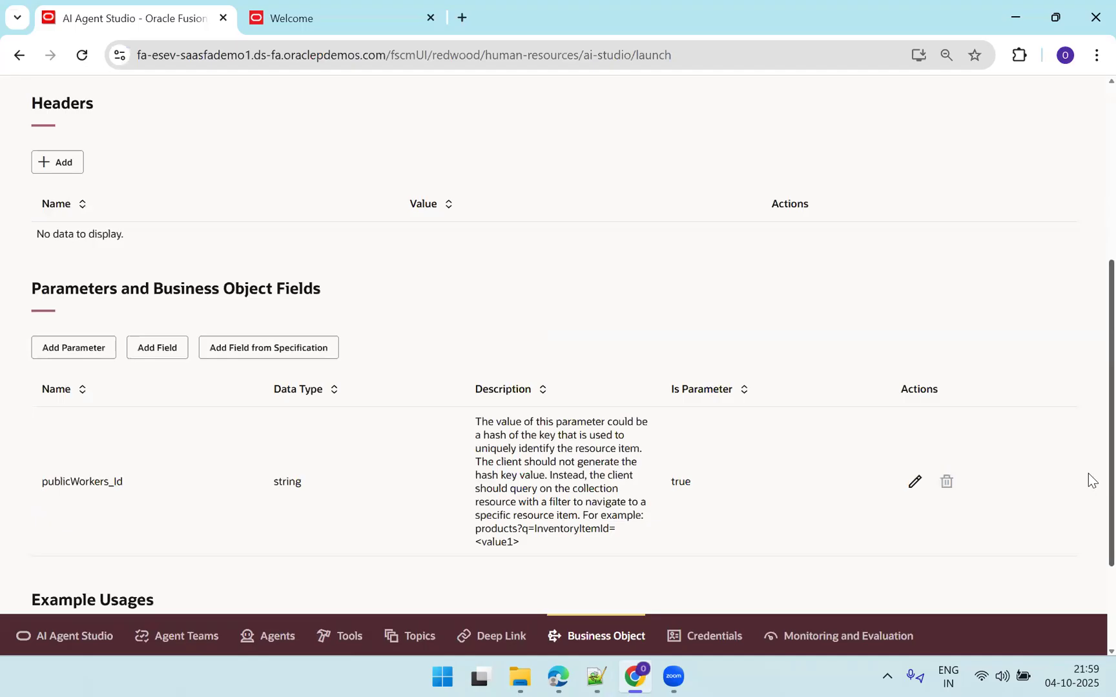
pyautogui.scroll(-1, 1089, 486)
pyautogui.scroll(6, 1091, 284)
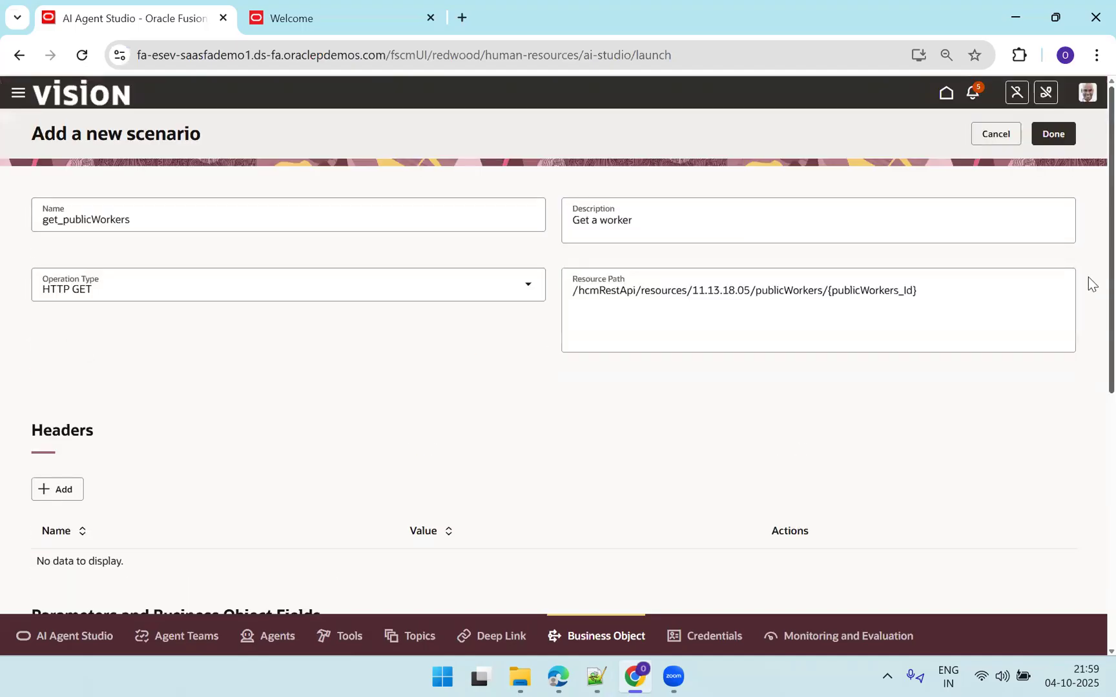
pyautogui.scroll(-4, 1089, 413)
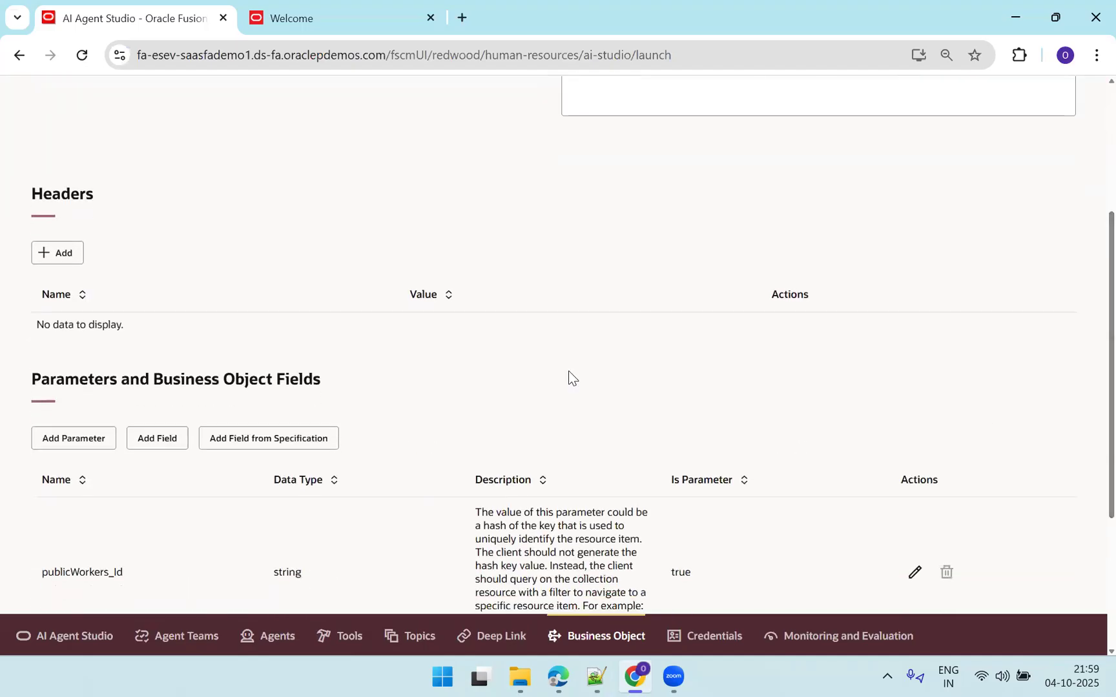
pyautogui.hotkey('alt', 'Tab')
pyautogui.moveTo(1065, 401); pyautogui.dragTo(202, 406)
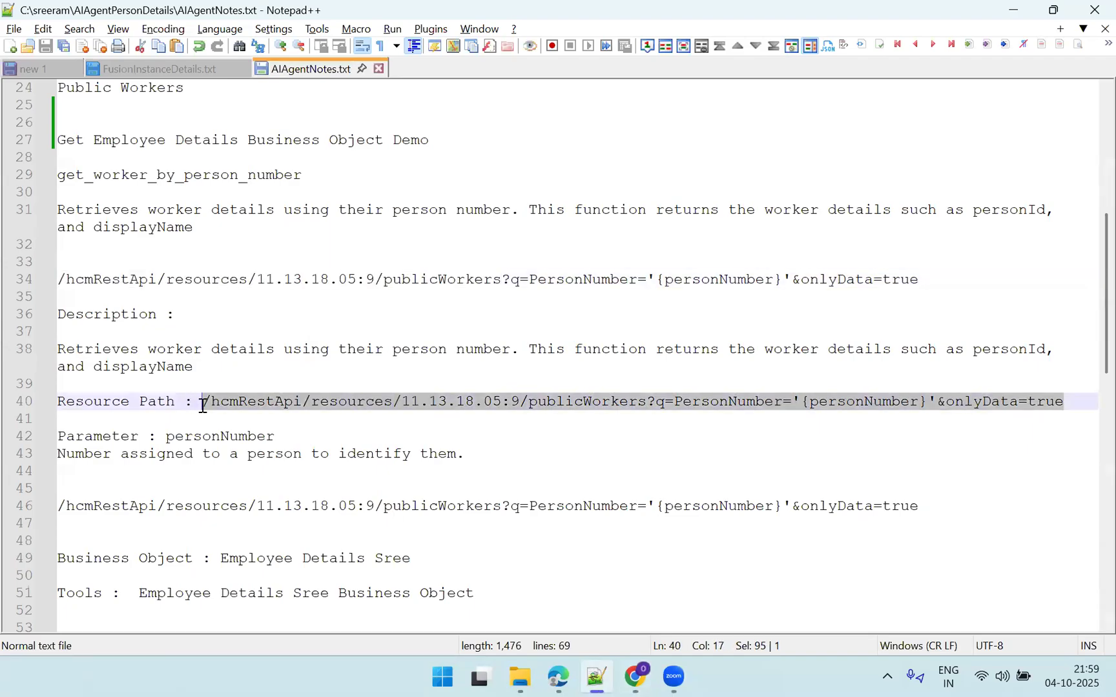
pyautogui.hotkey('ctrl', 'c')
pyautogui.hotkey('alt', 'Tab')
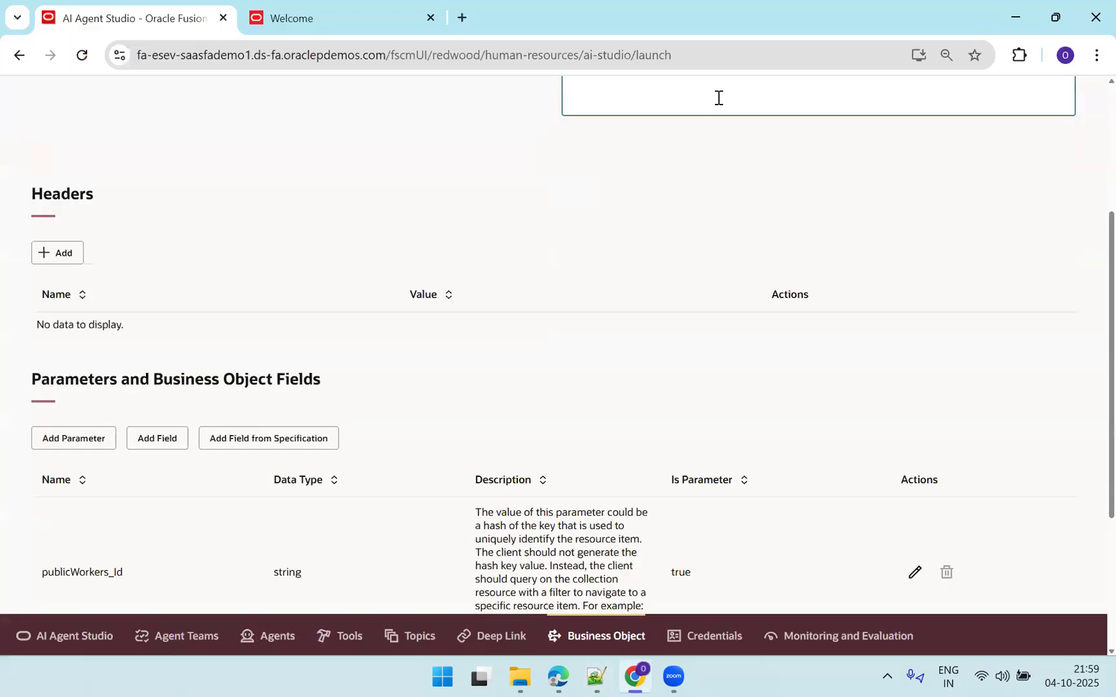
pyautogui.click(717, 97)
pyautogui.hotkey('ctrl', 'v')
pyautogui.scroll(4, 1088, 232)
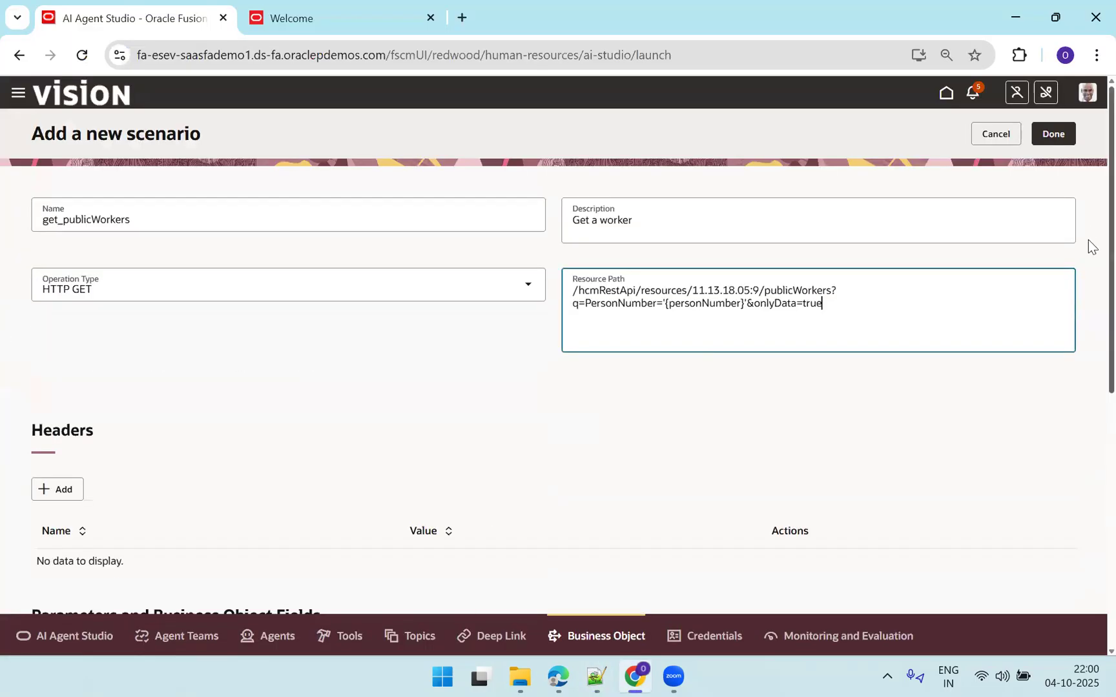
# Give the scenario's personNumber parameter the description "Person Number".
pyautogui.scroll(-9, 1090, 247)
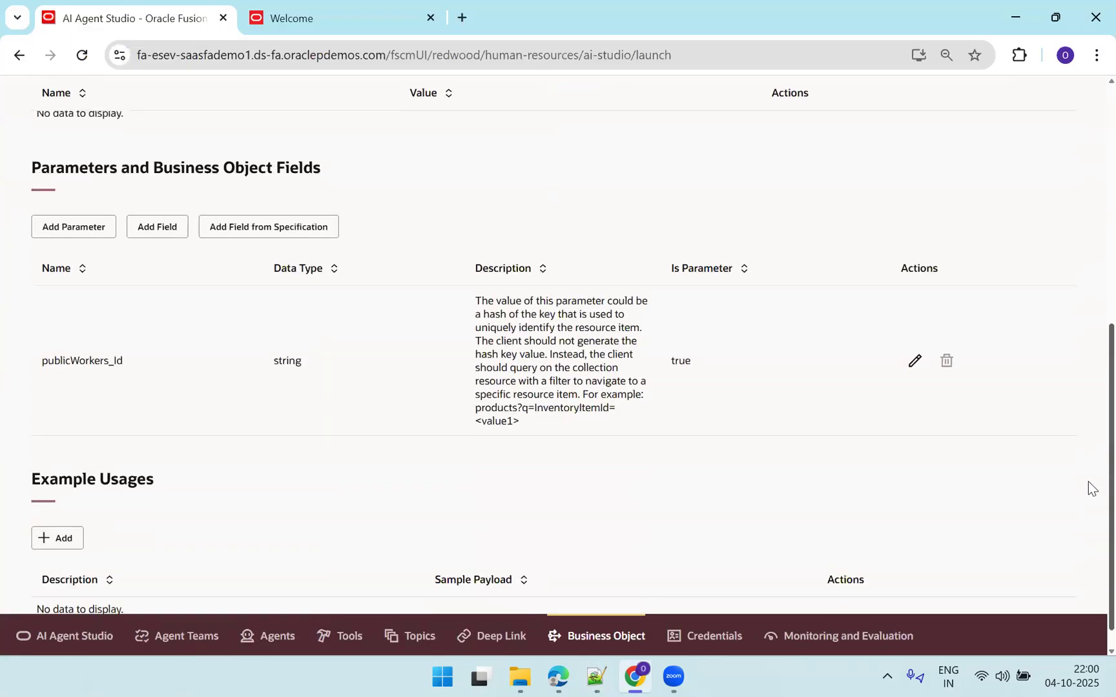
pyautogui.scroll(9, 1088, 169)
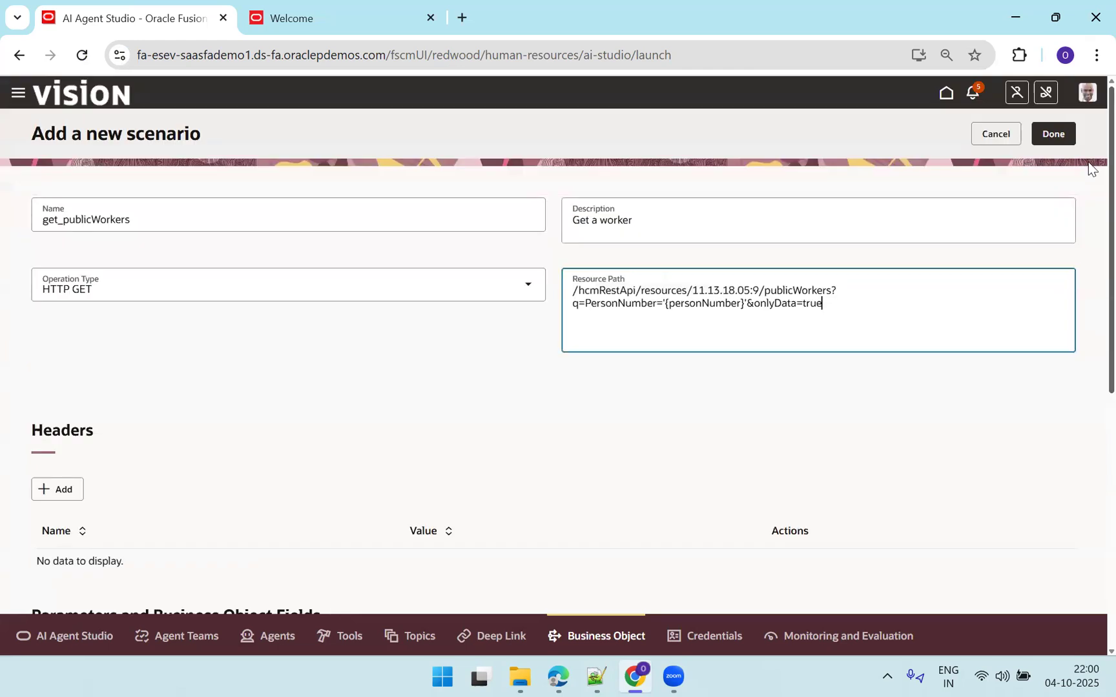
pyautogui.scroll(-9, 1086, 416)
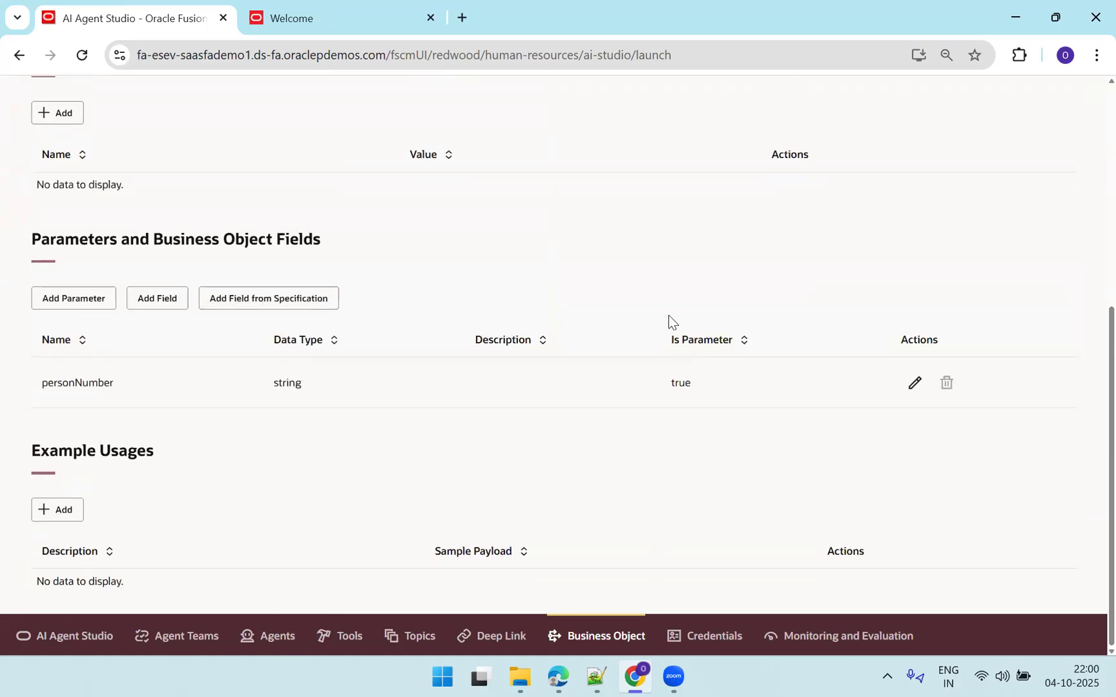
pyautogui.click(913, 384)
pyautogui.click(500, 277)
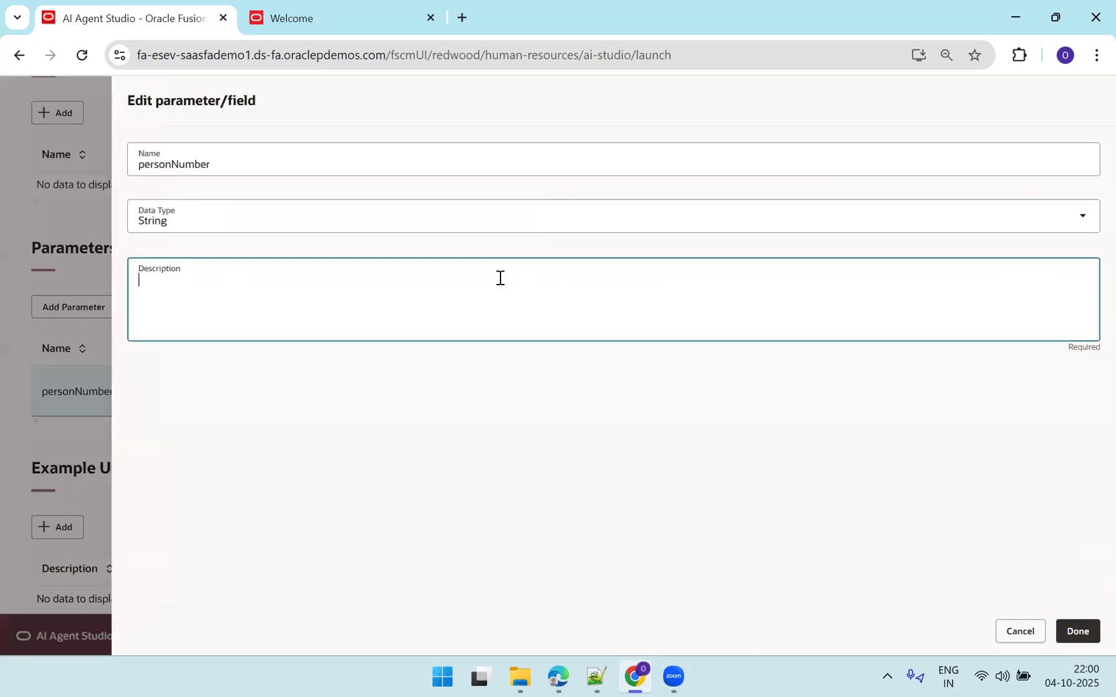
pyautogui.write('Person Number')
pyautogui.click(1080, 630)
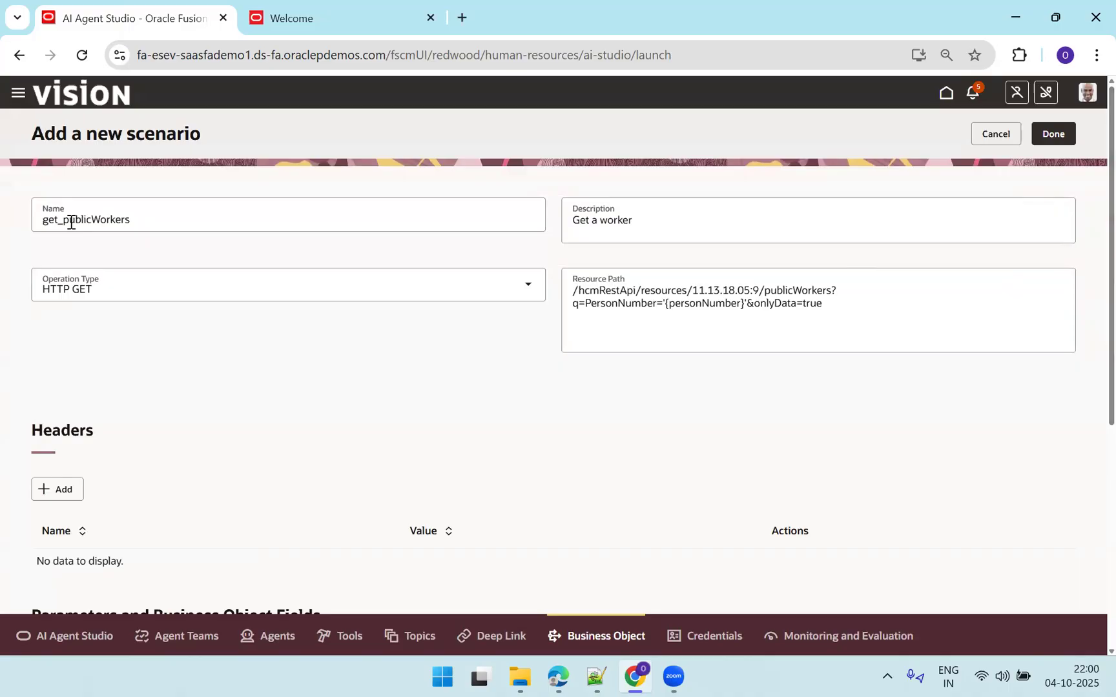
# Rename the scenario get_employee_details_for_person, finish it and create the business object.
pyautogui.click(146, 217)
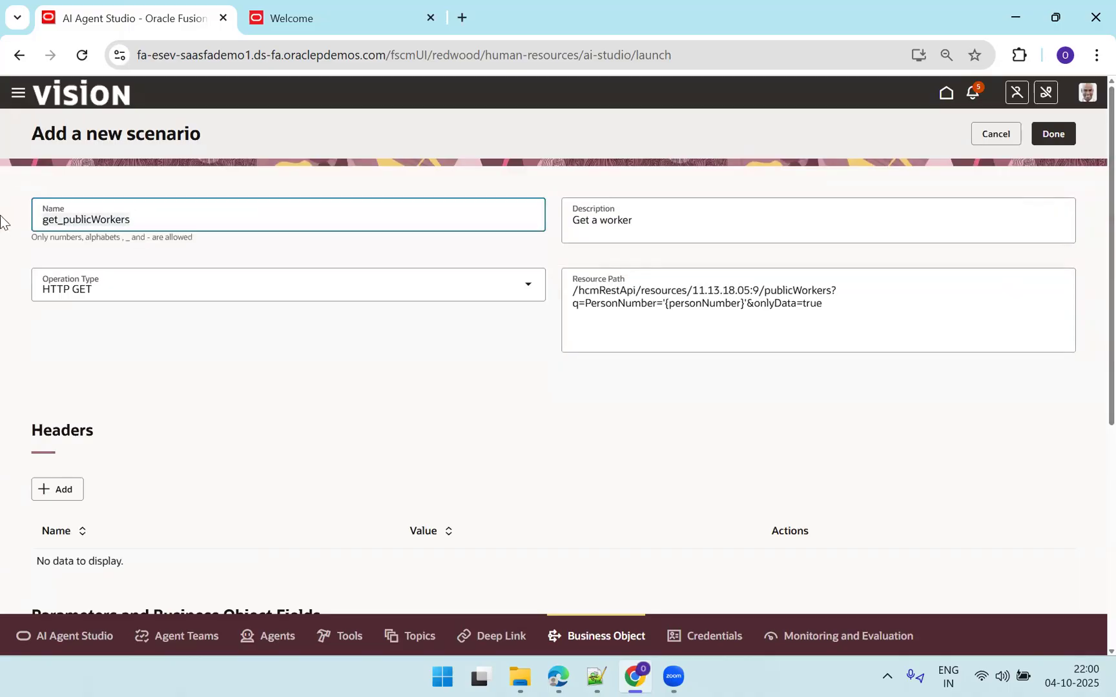
pyautogui.hotkey('ctrl', 'a')
pyautogui.write('get_employee')
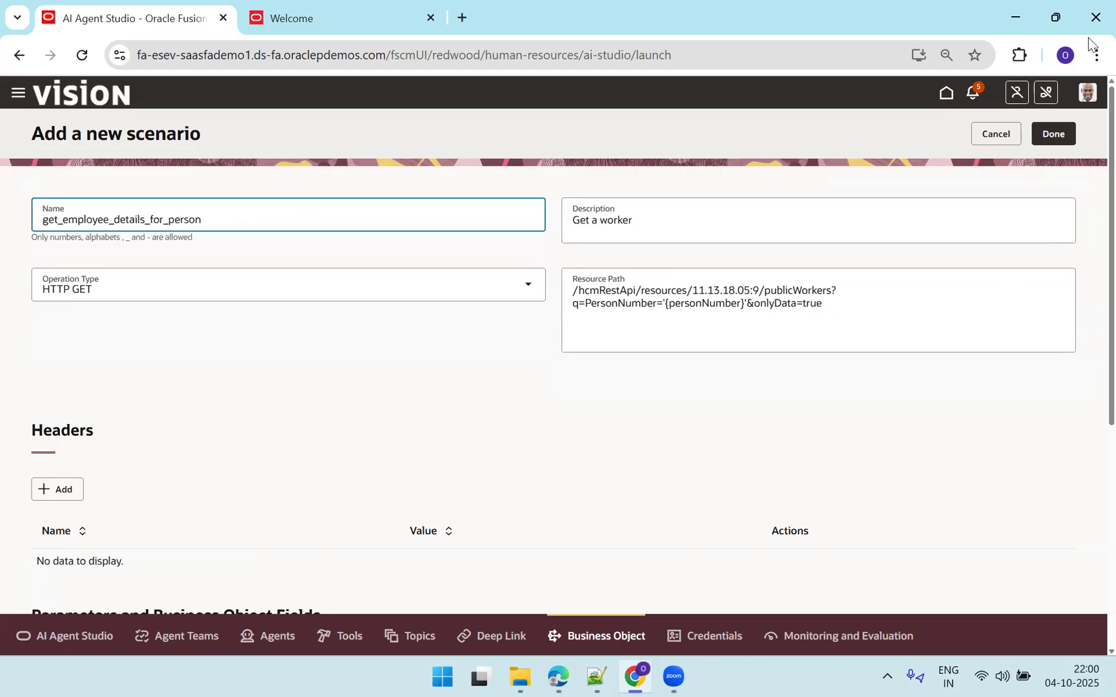
pyautogui.click(1053, 134)
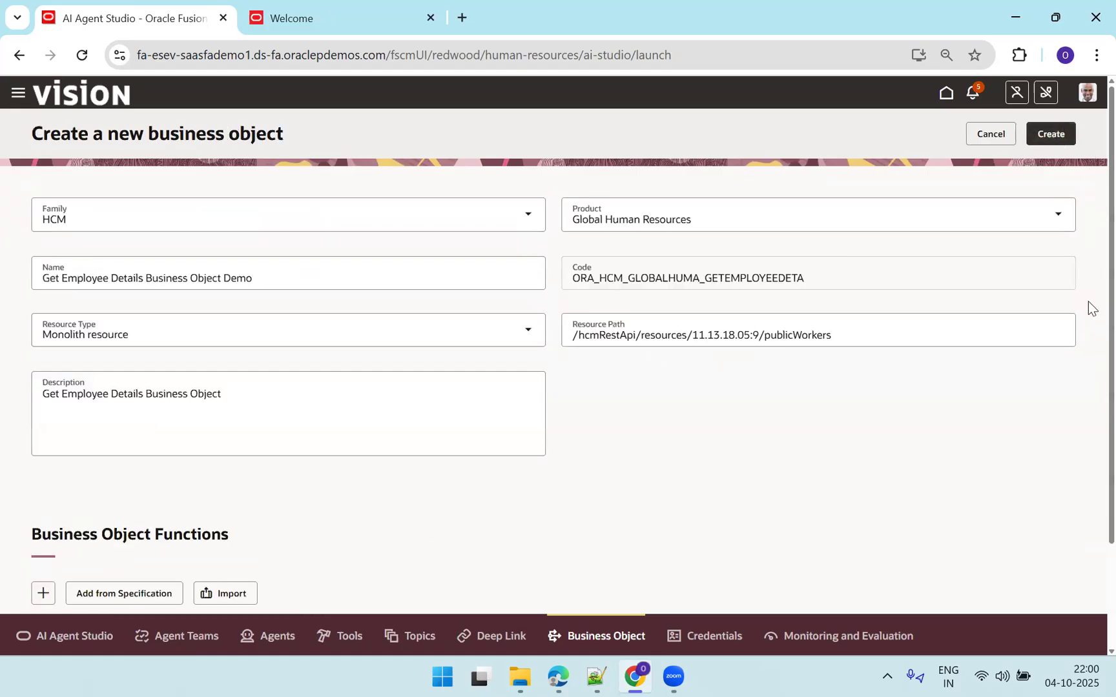
# Copy "Get Employee Details Business Object Demo" from the Notepad++ notes and search the business object list for it.
pyautogui.hotkey('alt', 'Tab')
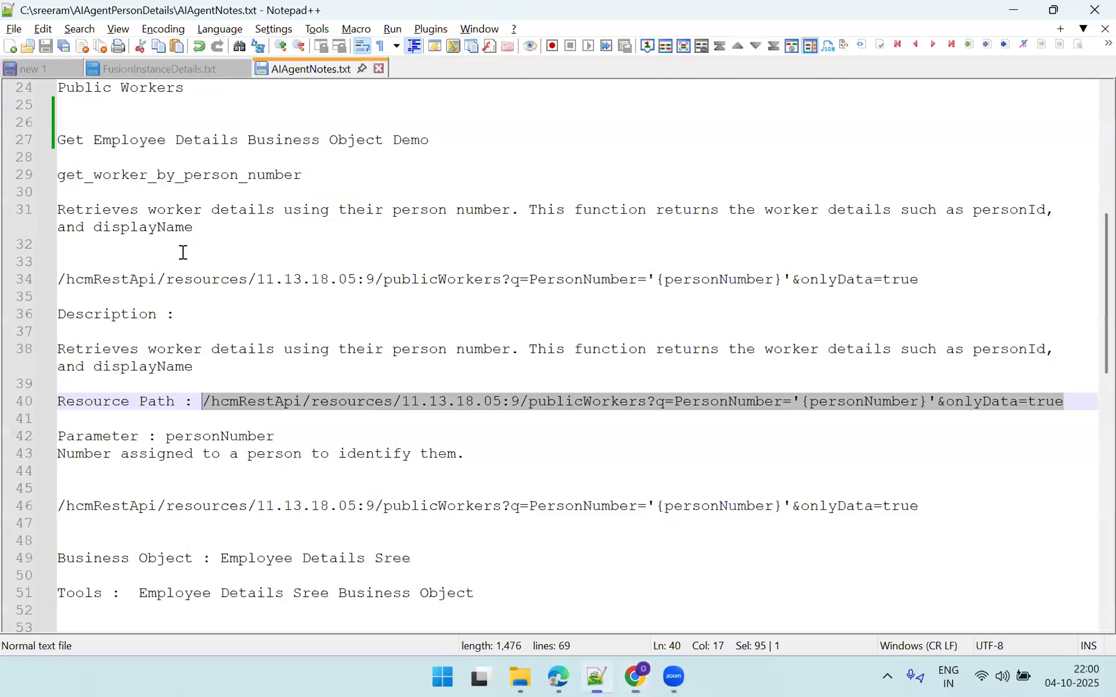
pyautogui.moveTo(433, 140); pyautogui.dragTo(45, 142)
pyautogui.hotkey('ctrl', 'c')
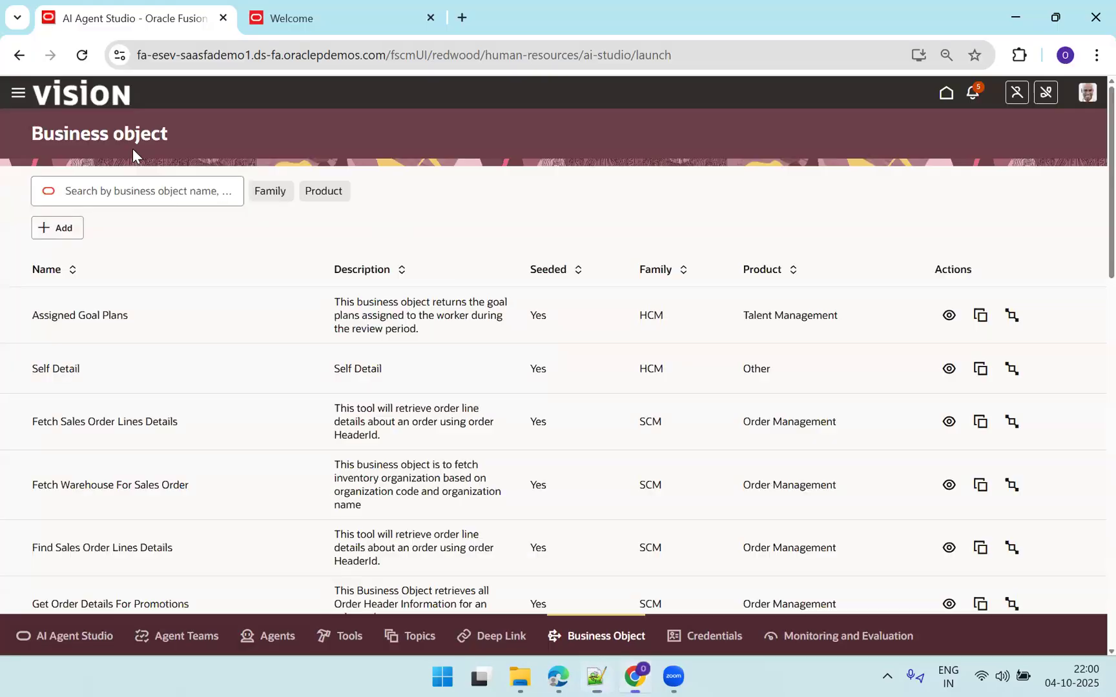
pyautogui.hotkey('alt', 'Tab')
pyautogui.click(133, 186)
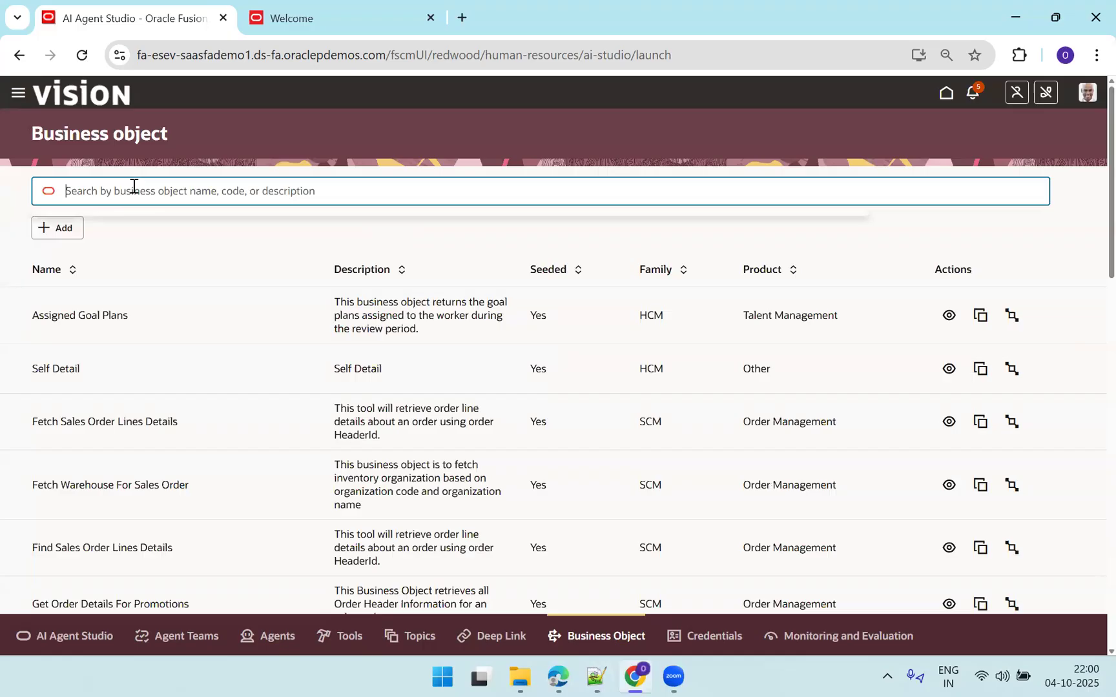
pyautogui.hotkey('ctrl', 'v')
pyautogui.press('Return')
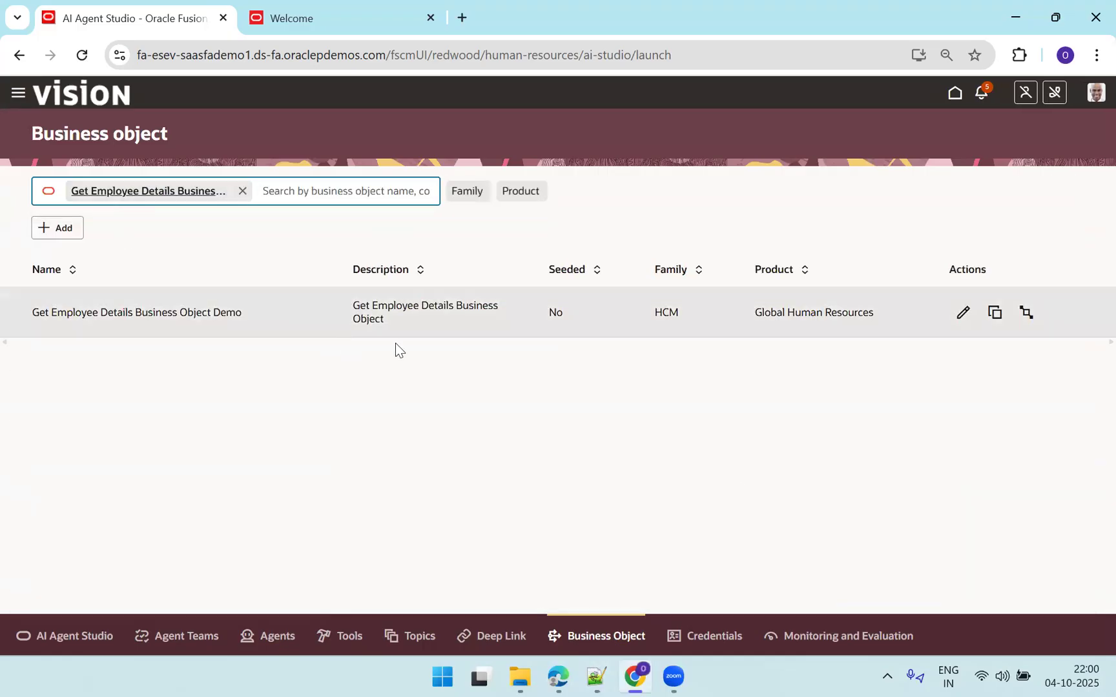
# Start a new tool in the Tools Library with the tool type Business Object.
pyautogui.hotkey('alt', 'Tab')
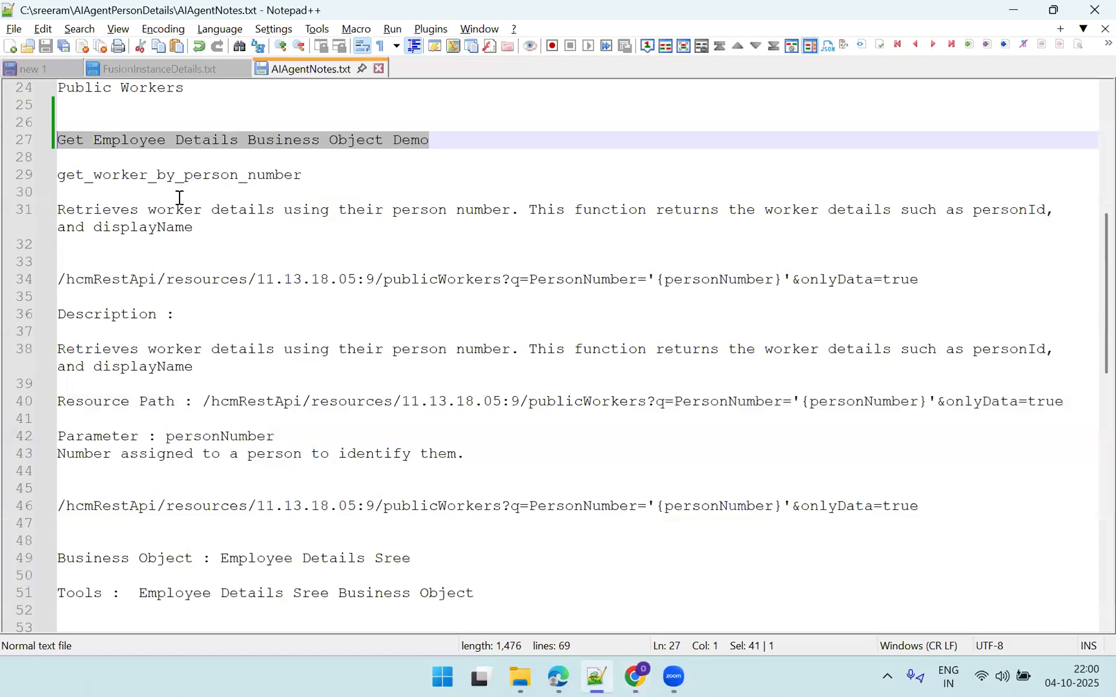
pyautogui.hotkey('alt', 'Tab')
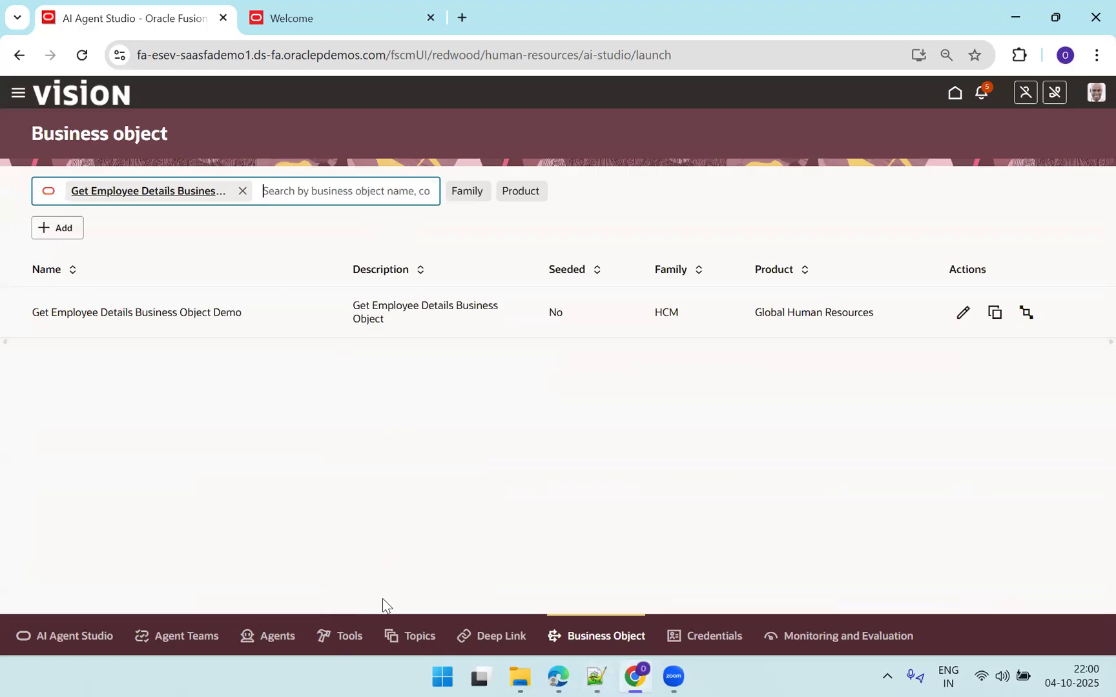
pyautogui.click(356, 638)
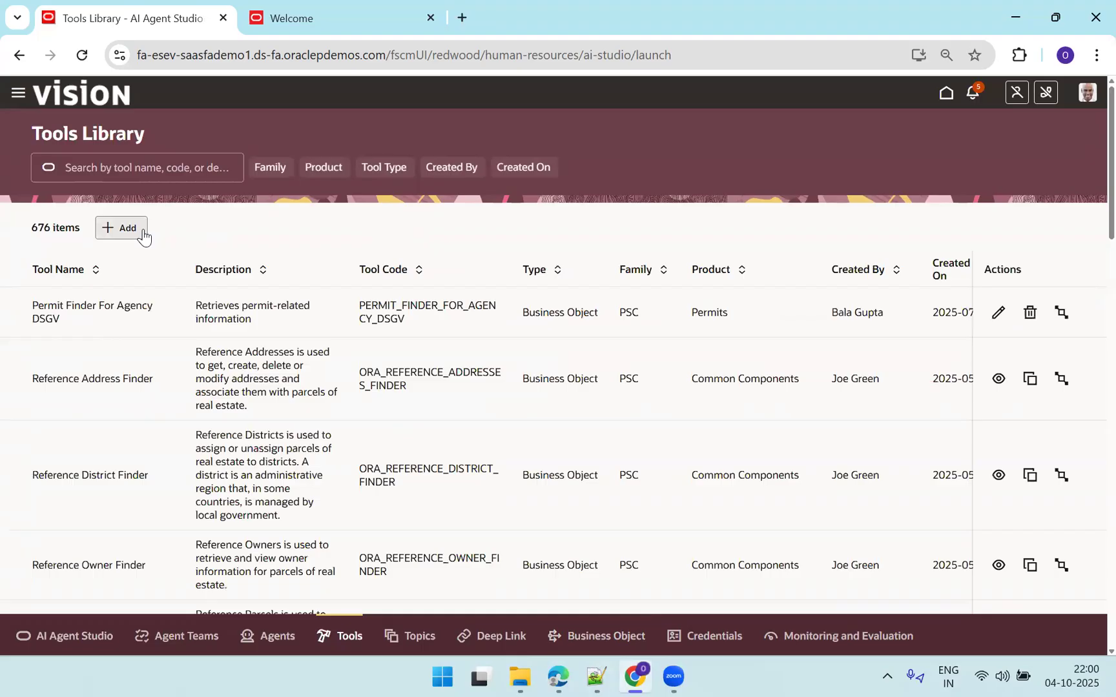
pyautogui.click(125, 232)
pyautogui.click(240, 227)
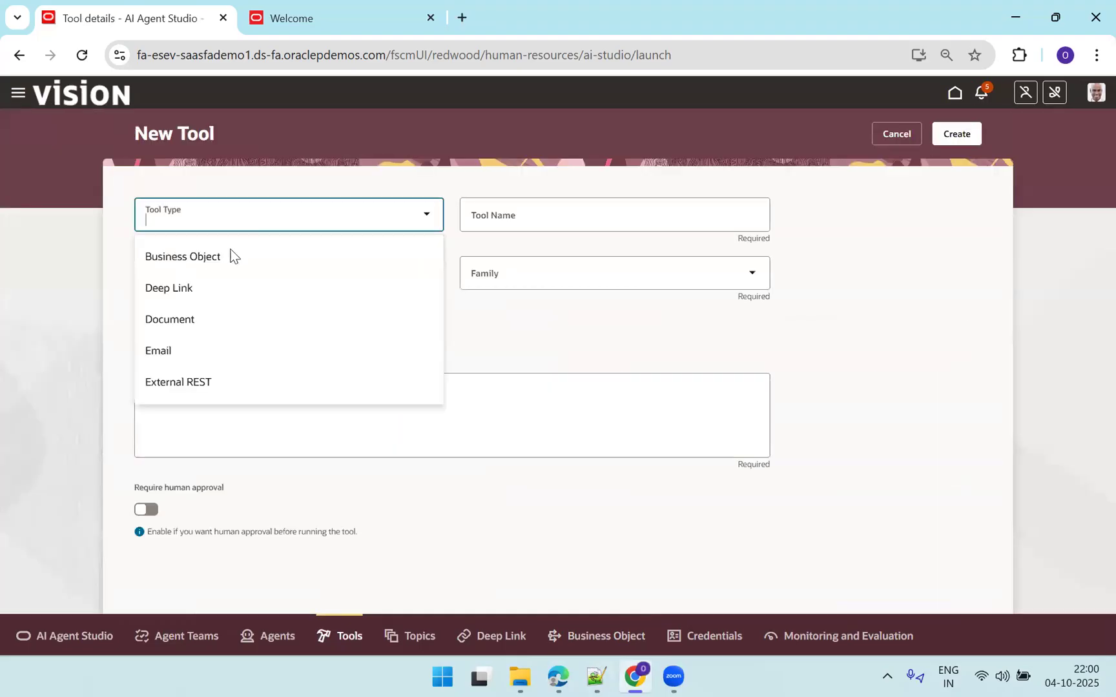
pyautogui.click(204, 257)
# Name the new tool "Get Employee Details Tool BO Type Demo".
pyautogui.click(544, 217)
pyautogui.hotkey('ctrl', 'v')
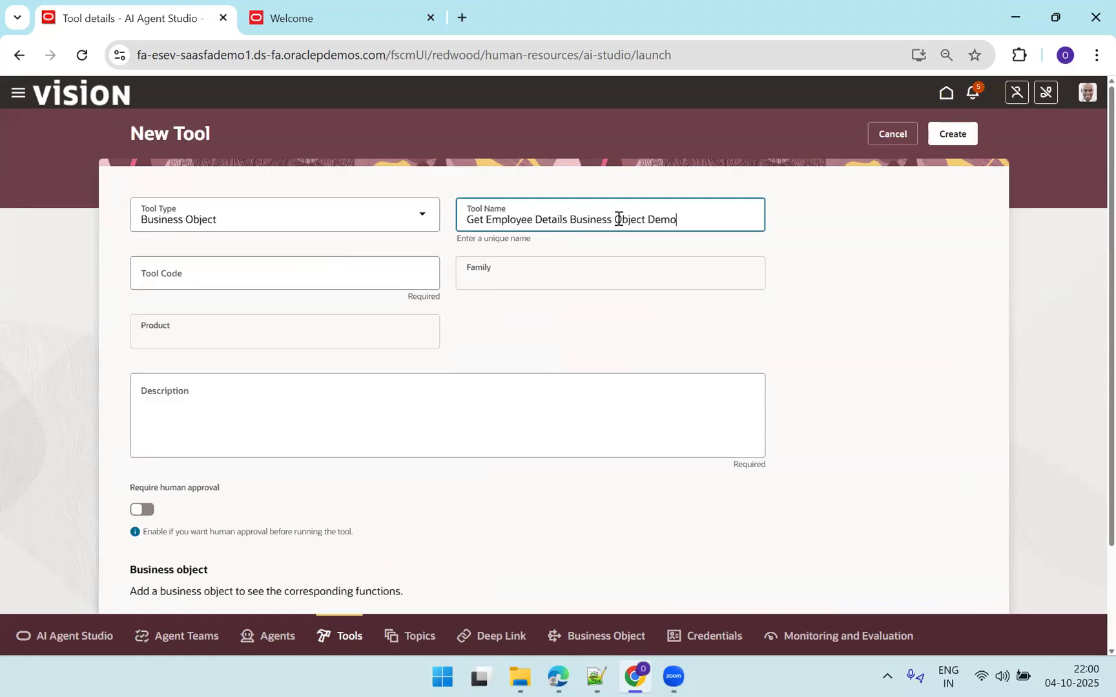
pyautogui.moveTo(571, 220); pyautogui.dragTo(712, 217)
pyautogui.write('TOo')
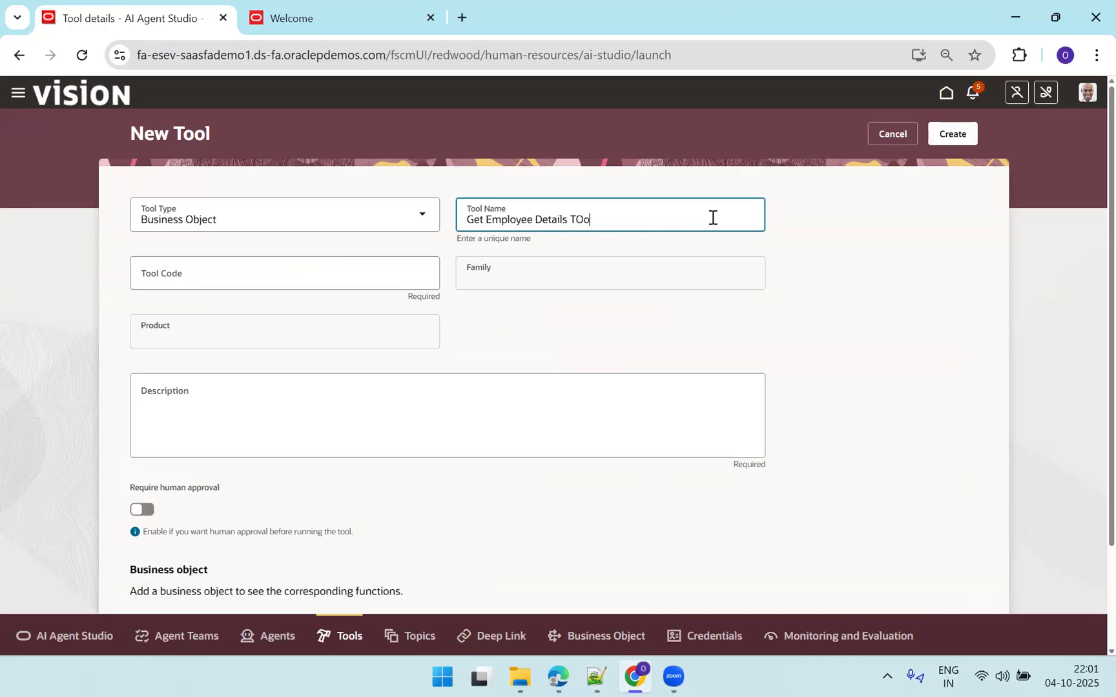
pyautogui.write('l BO Type Demo')
pyautogui.press('Tab')
# In the Notepad++ notes, add the line "Tool : Get Employee Details Tool BO Type Demo", prefix the business object line with "BO :" and save.
pyautogui.hotkey('alt', 'Tab')
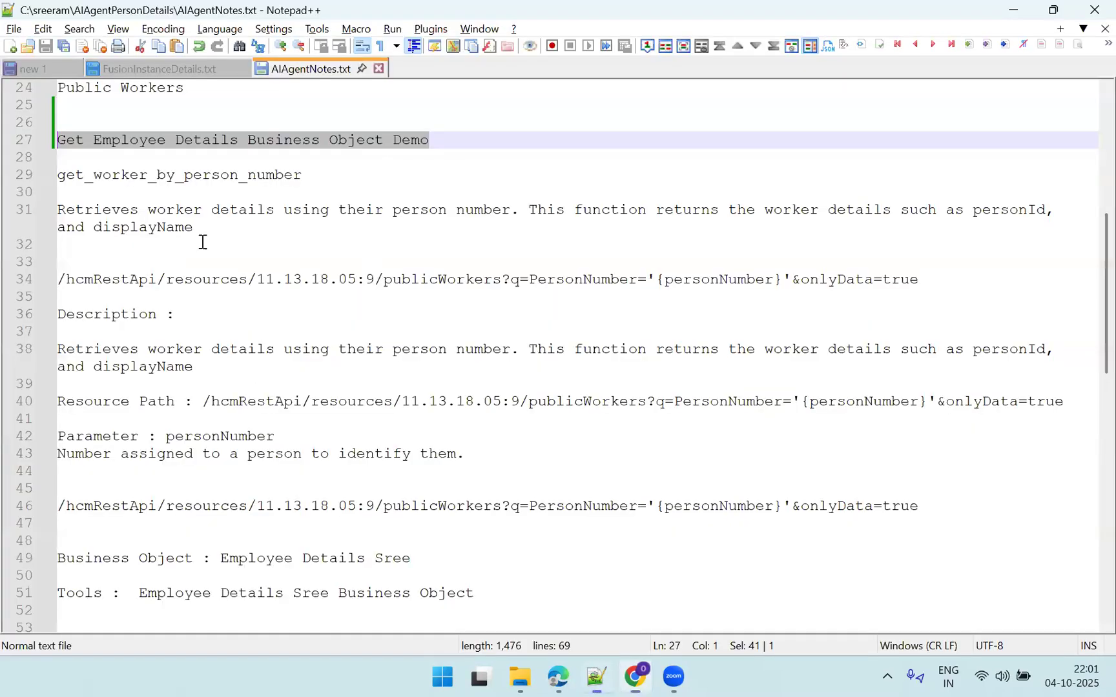
pyautogui.click(105, 160)
pyautogui.write('Tool :')
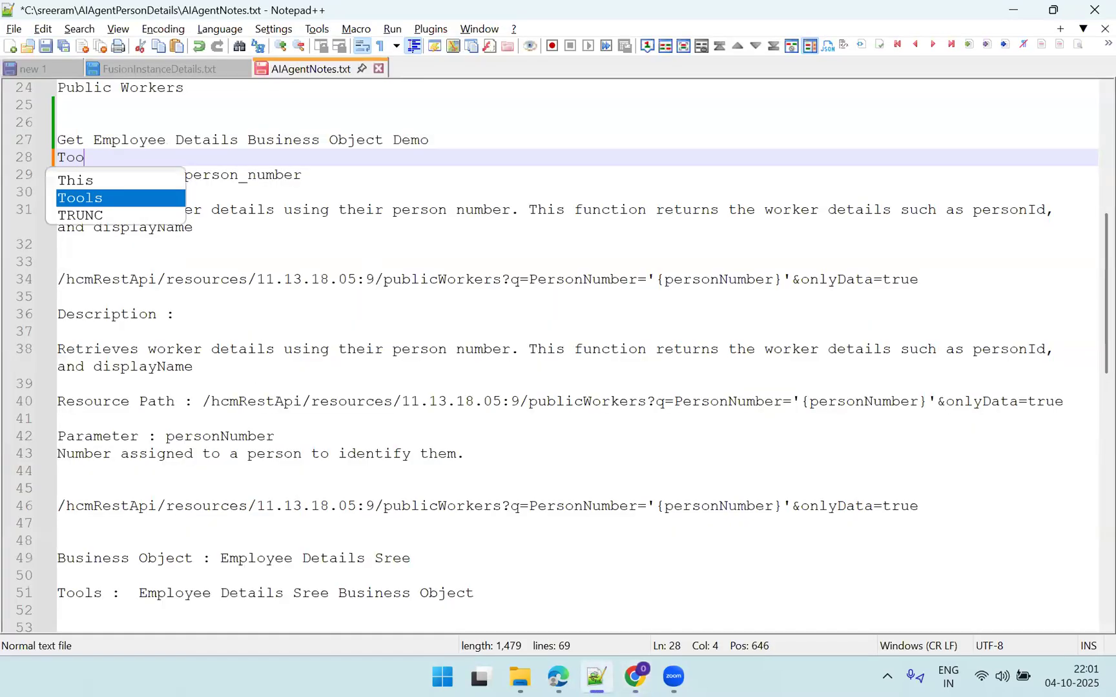
pyautogui.write('Get Employee Details Tool BO Type Demo')
pyautogui.press('Return')
pyautogui.press('Return')
pyautogui.press('Up')
pyautogui.press('Up')
pyautogui.click(58, 140)
pyautogui.write('BO :')
pyautogui.hotkey('ctrl', 's')
pyautogui.click(82, 172)
# Return to the new tool in the browser and describe it as "Get Employee Details".
pyautogui.hotkey('alt', 'Tab')
pyautogui.click(244, 410)
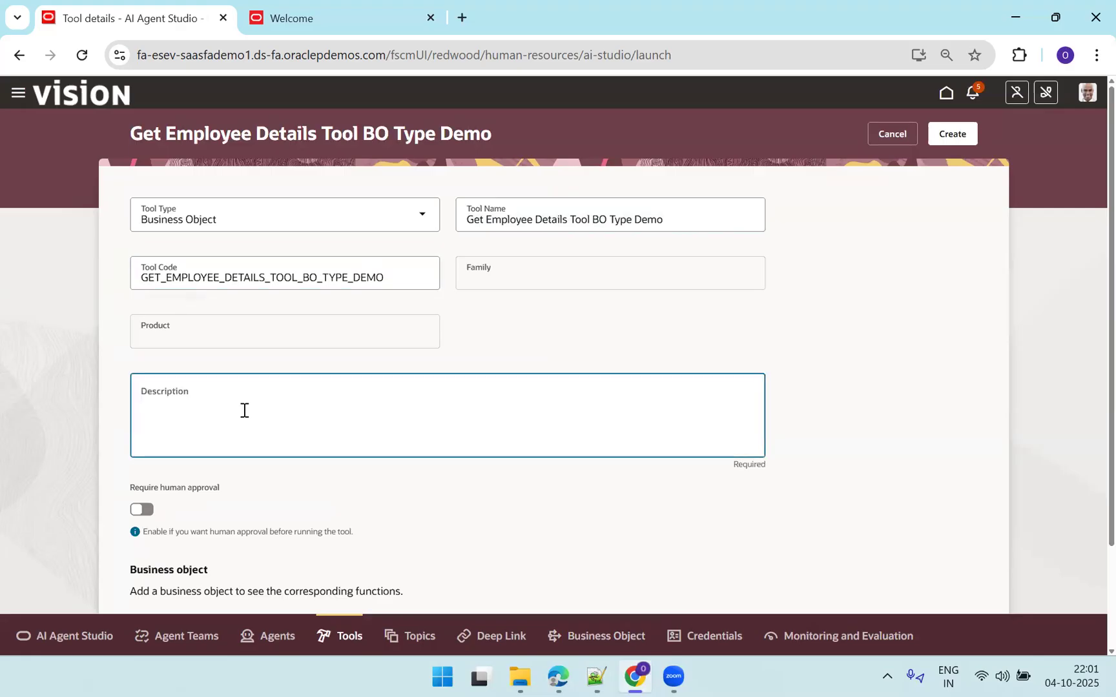
pyautogui.write('Get Employee Details')
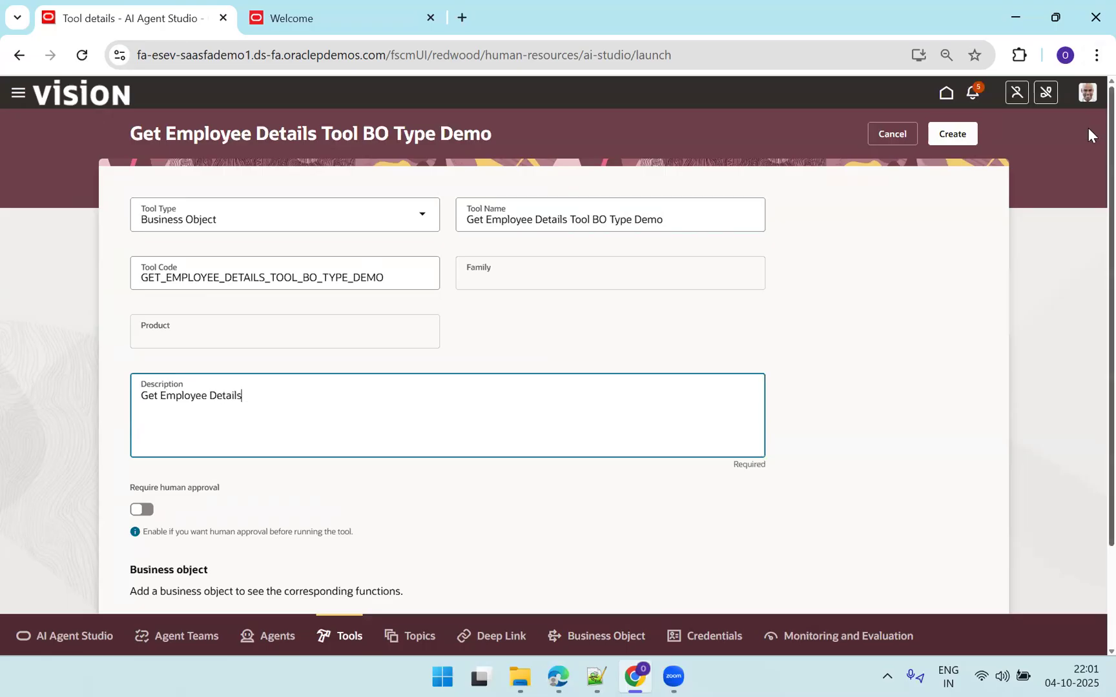
pyautogui.scroll(-2, 1088, 160)
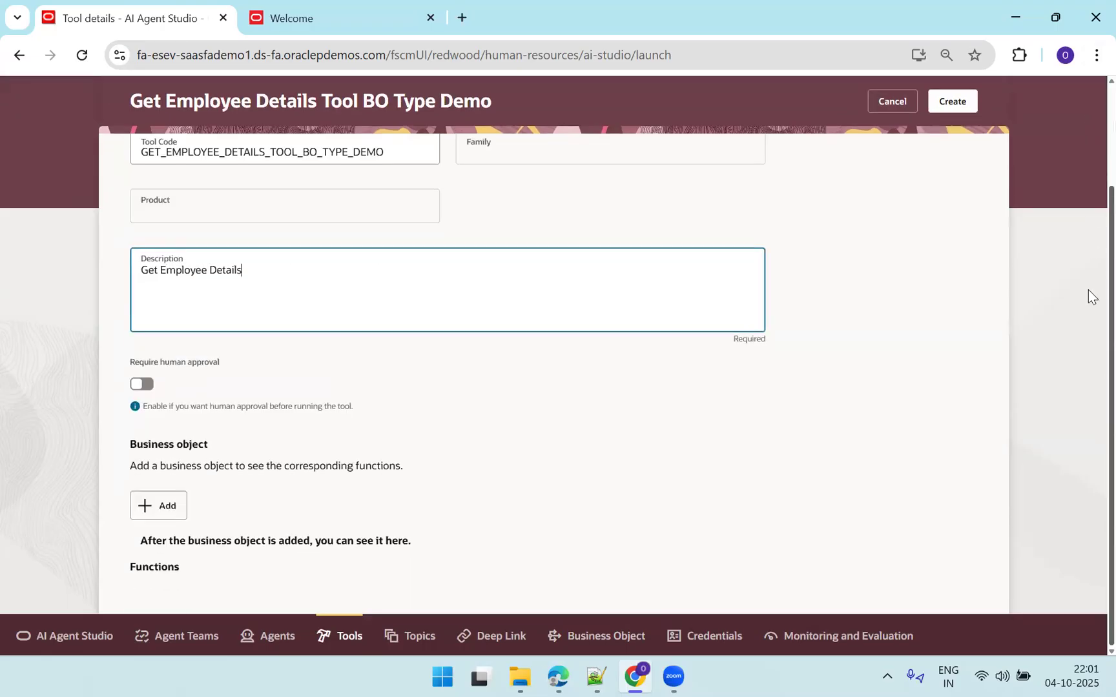
# Add the business object "Get Employee Details Business Object Demo" to the tool and create the tool.
pyautogui.click(170, 507)
pyautogui.click(290, 162)
pyautogui.write('Get ENp')
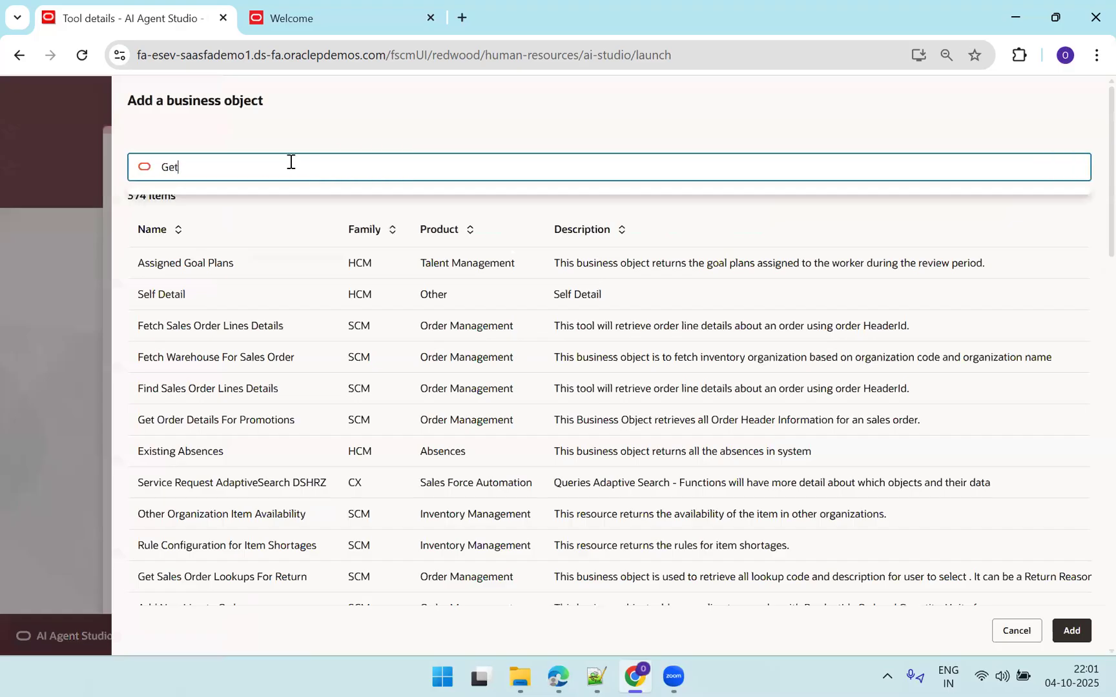
pyautogui.press('BackSpace')
pyautogui.press('BackSpace')
pyautogui.write('mployee')
pyautogui.press('Return')
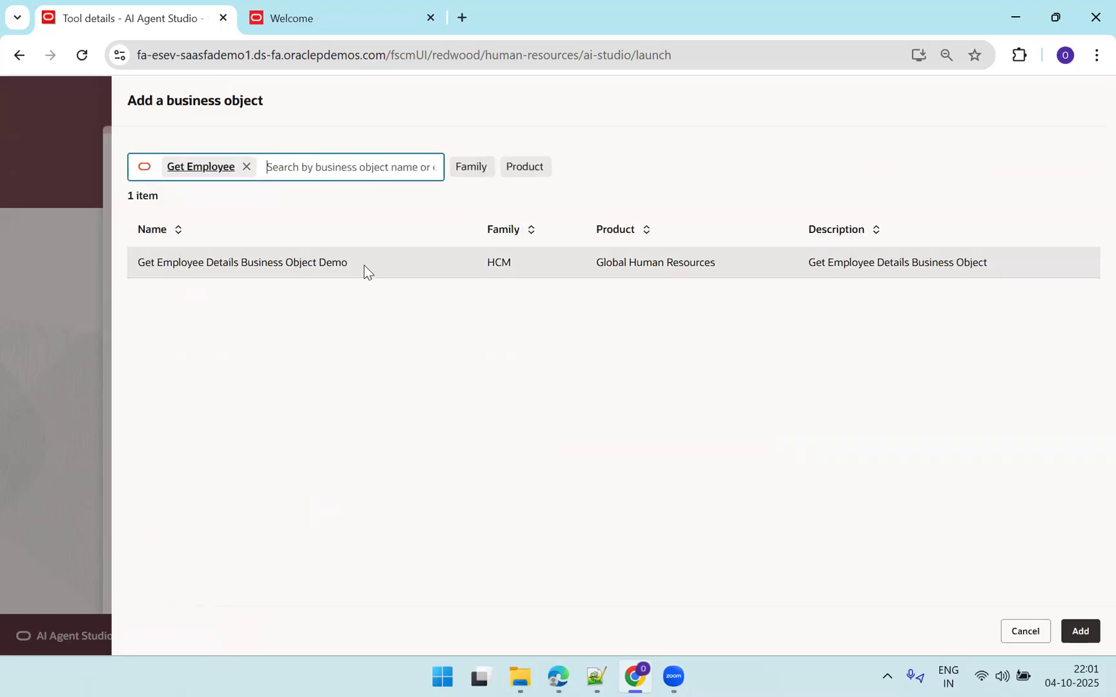
pyautogui.click(323, 277)
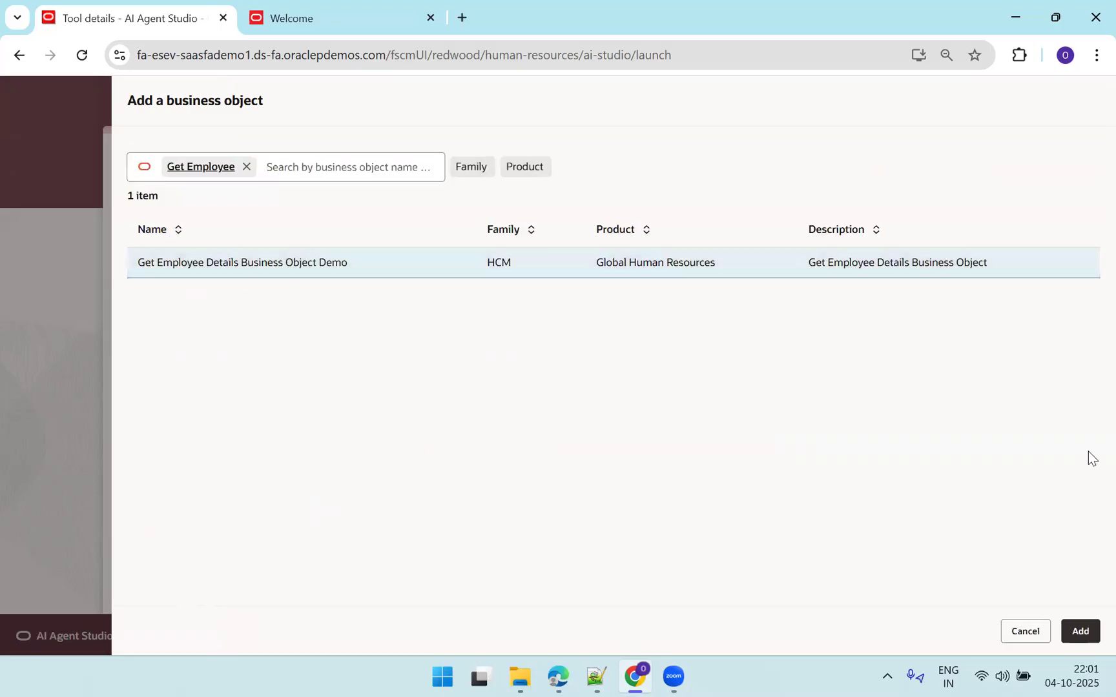
pyautogui.click(1080, 630)
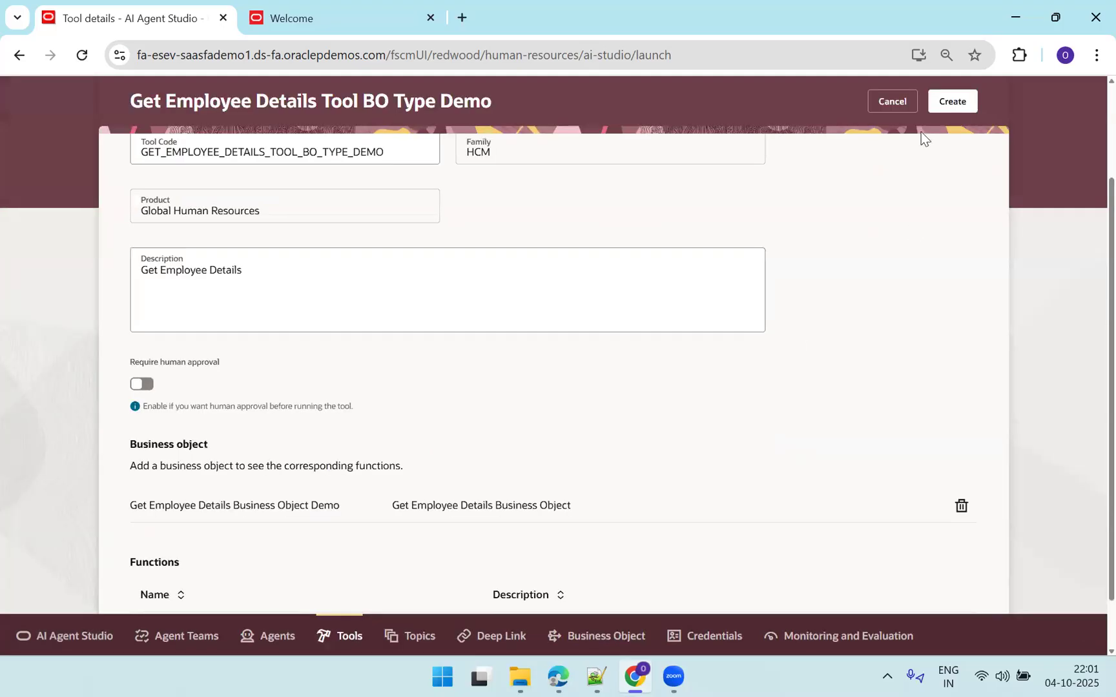
pyautogui.click(956, 107)
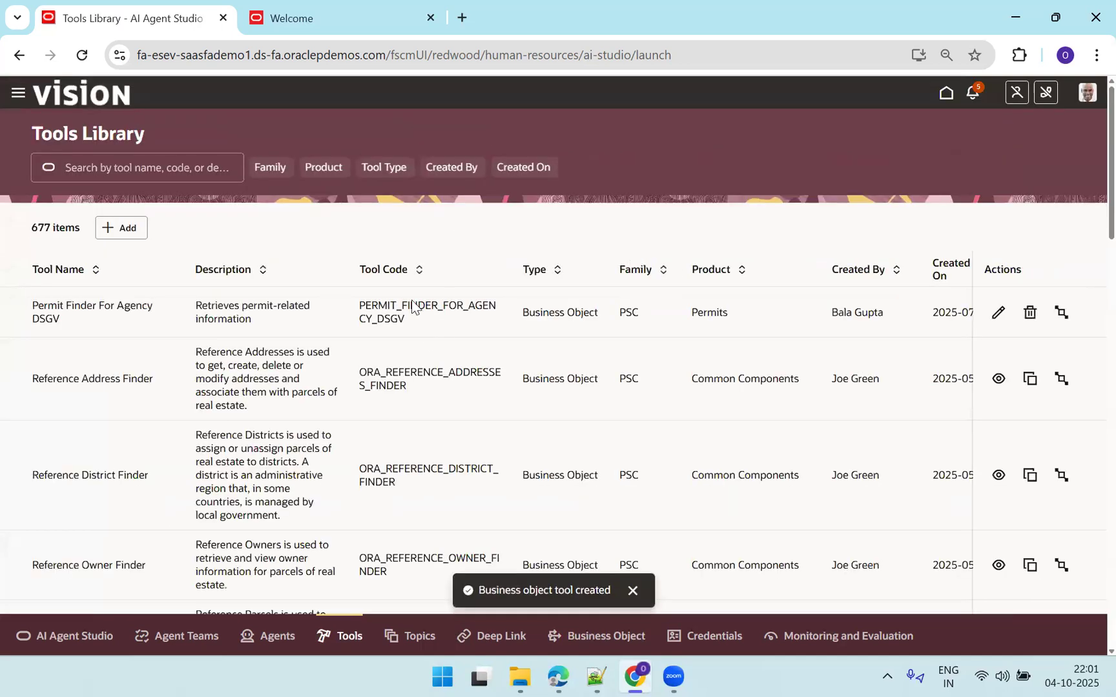
# Start a new agent team and name it "Employee Details Agent Demo".
pyautogui.click(173, 653)
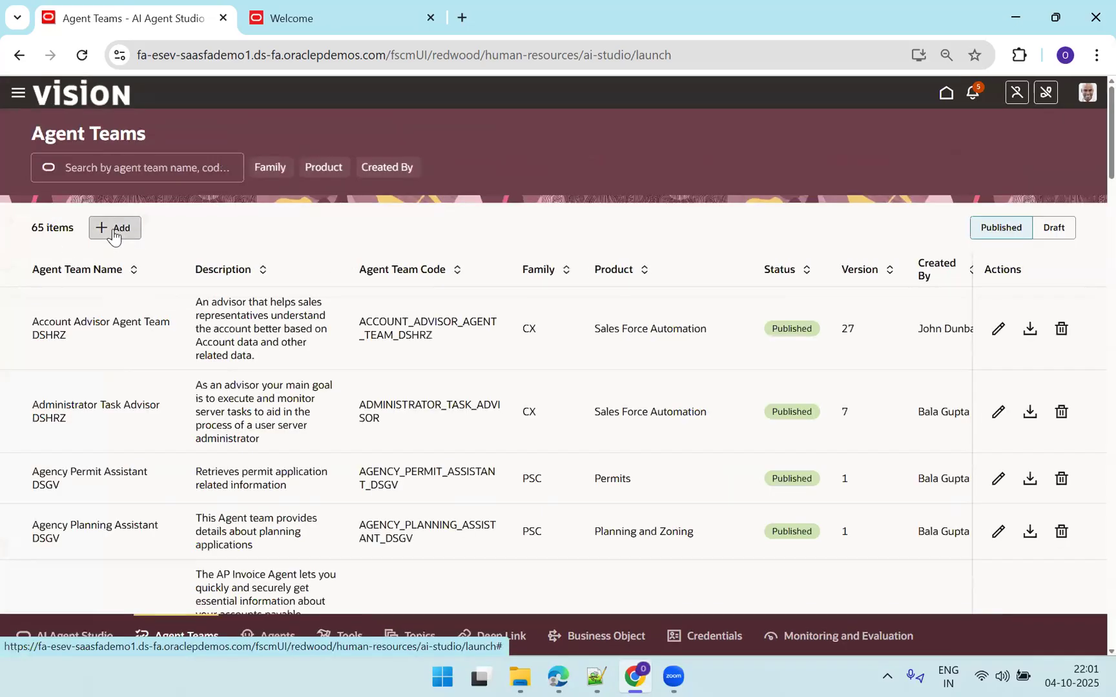
pyautogui.click(113, 229)
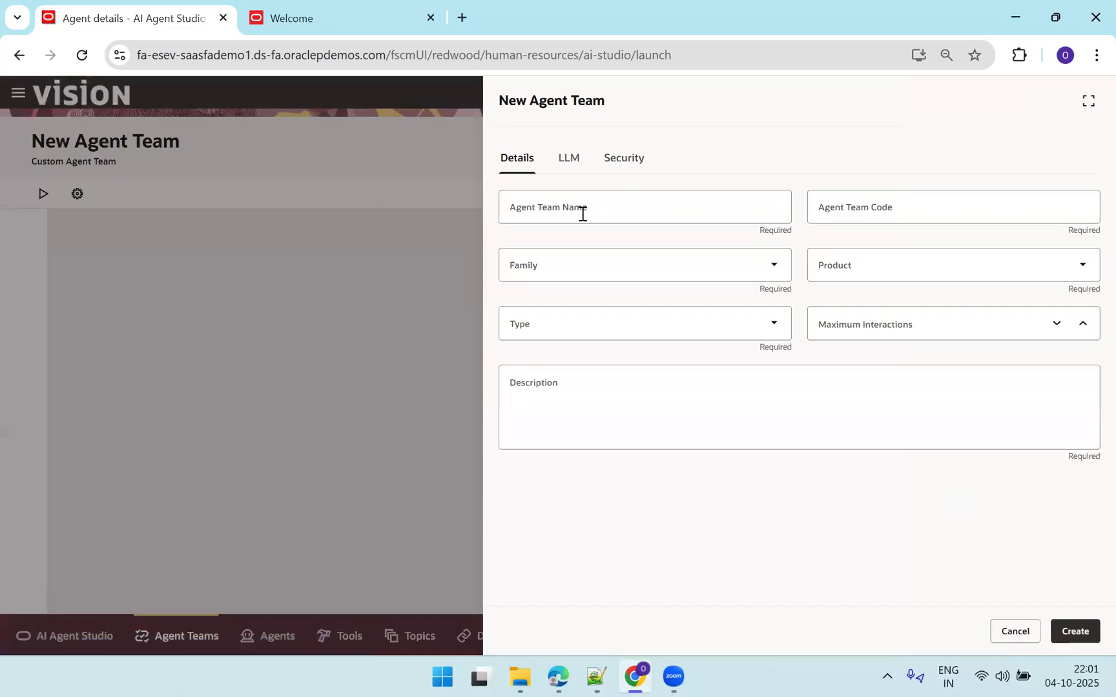
pyautogui.click(583, 213)
pyautogui.write('Employee Details Agent Demo')
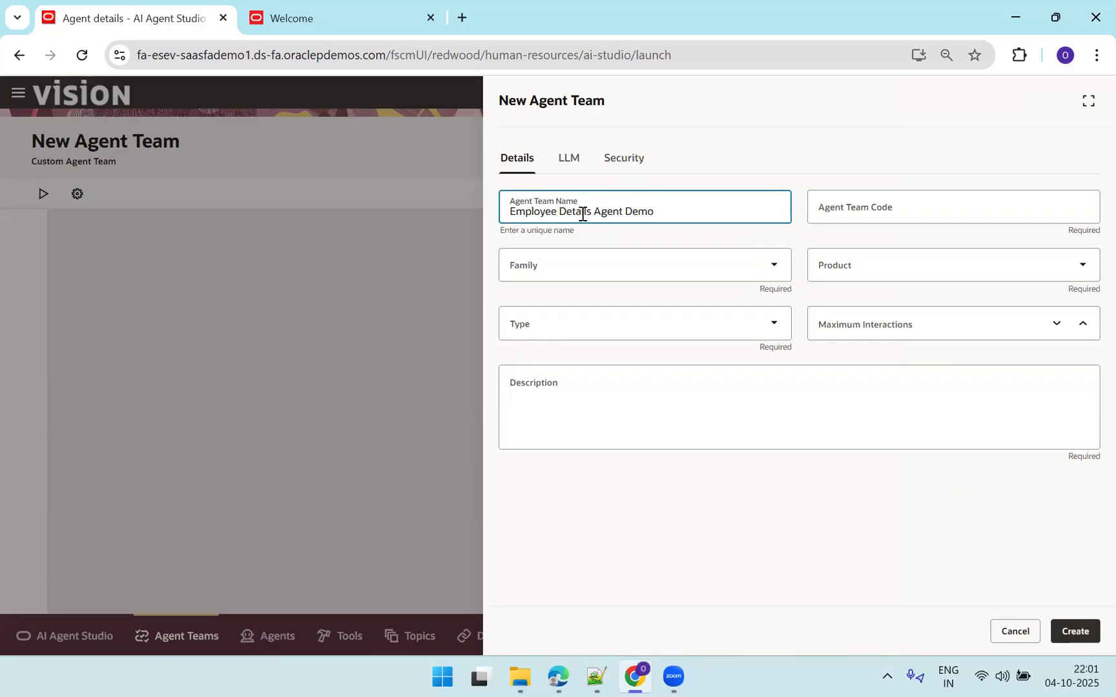
pyautogui.click(269, 217)
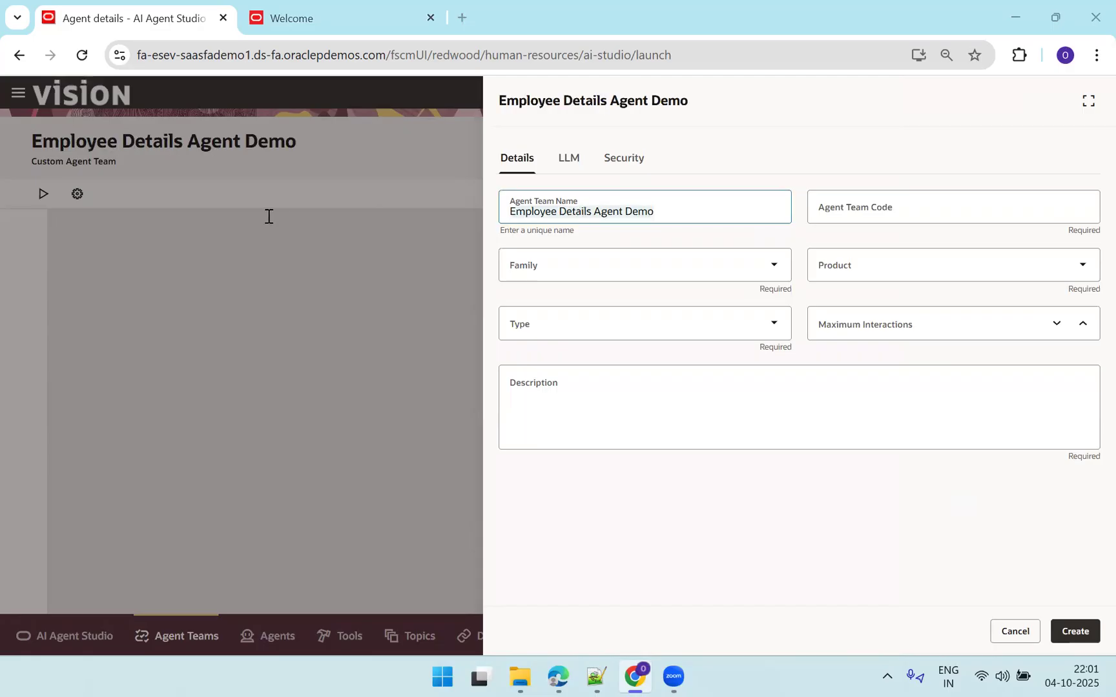
# Switch to the Notepad++ notes, add the line "Supervisor Agent : Employee Details Agent Demo" below the tool line and save.
pyautogui.hotkey('alt', 'Tab')
pyautogui.write('Agen')
pyautogui.press('BackSpace')
pyautogui.press('BackSpace')
pyautogui.write('uper')
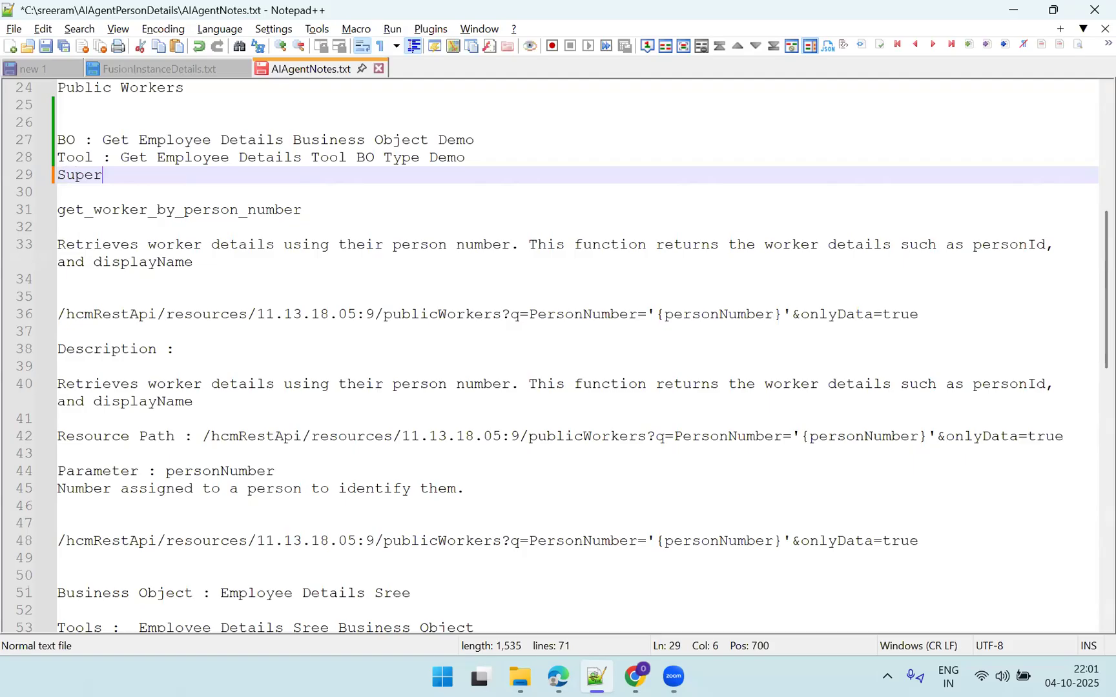
pyautogui.write('visor Agent :')
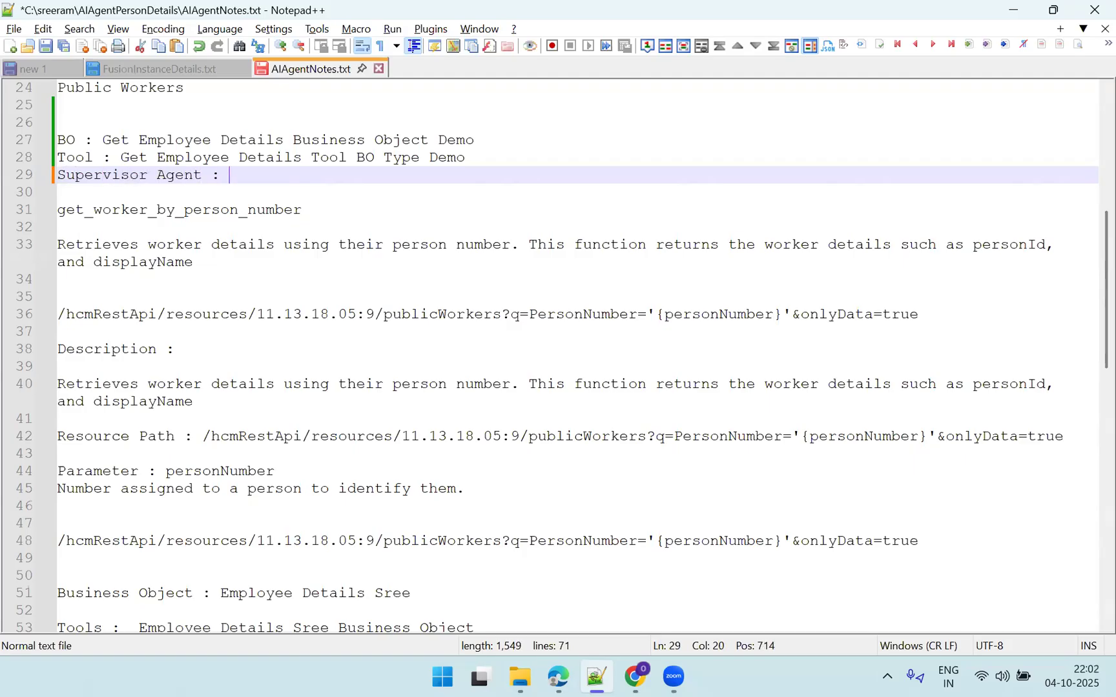
pyautogui.write('Employee Details Agent Demo')
pyautogui.press('Return')
pyautogui.press('Return')
pyautogui.hotkey('ctrl', 's')
# Return to the new agent team in the browser and set its family to HCM, product to Global Human Resources and type to Supervisor.
pyautogui.hotkey('alt', 'Tab')
pyautogui.click(737, 278)
pyautogui.write('hcm')
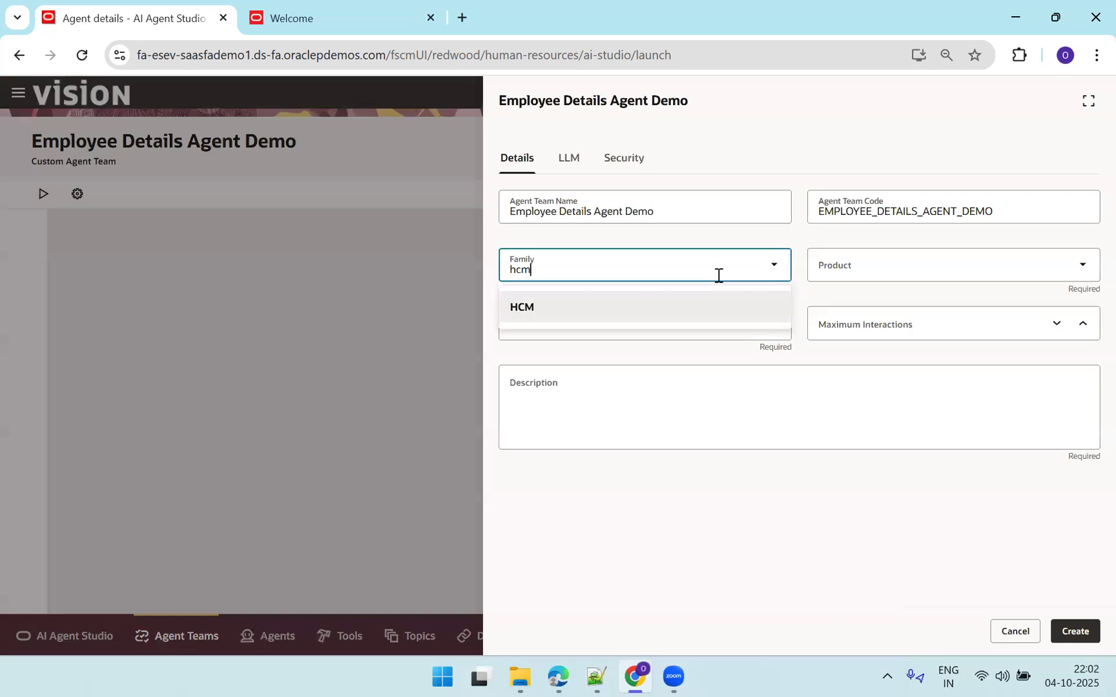
pyautogui.click(703, 310)
pyautogui.click(824, 270)
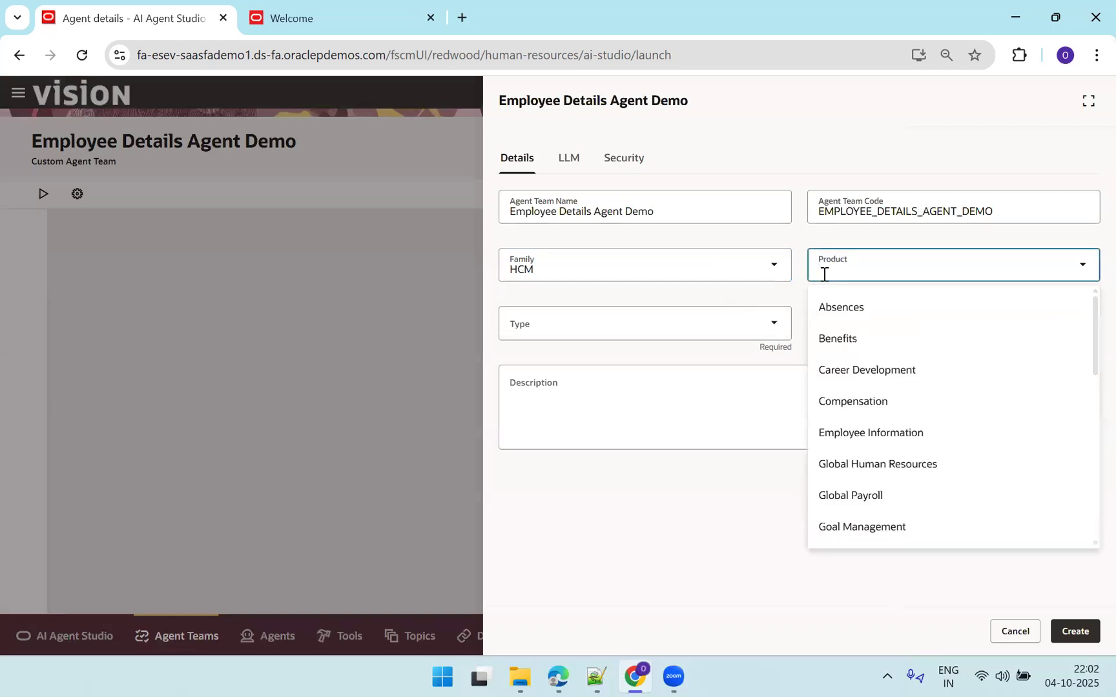
pyautogui.write('glo')
pyautogui.click(833, 308)
pyautogui.click(610, 323)
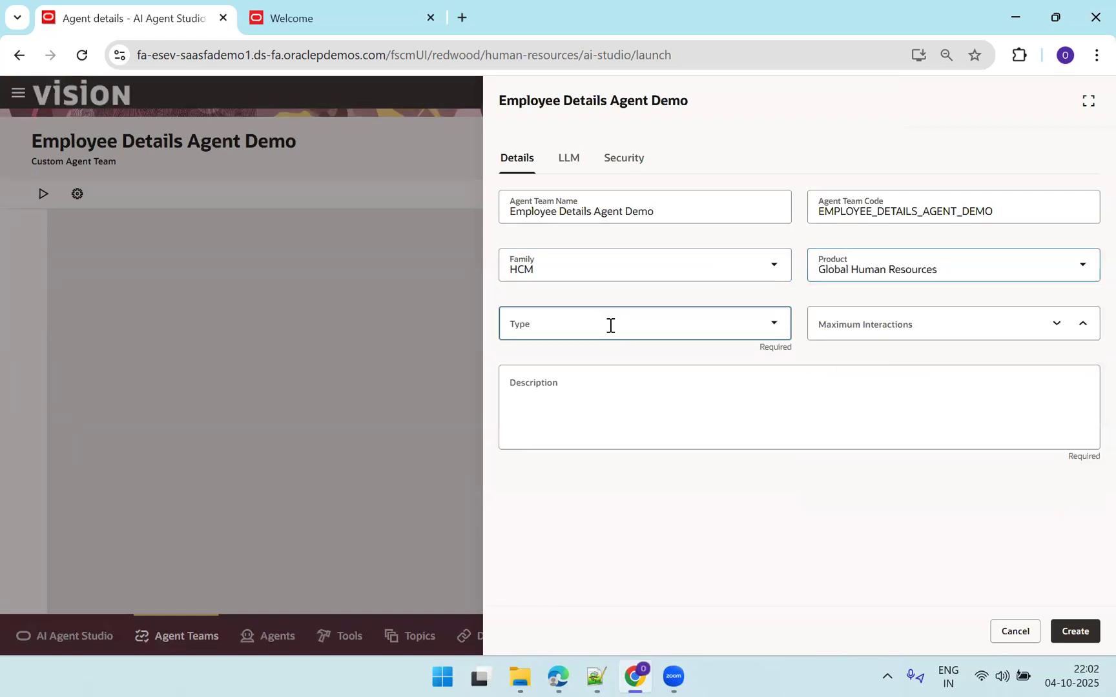
pyautogui.click(565, 378)
# Set the agent team's maximum interactions to 20 and describe it as "Get Employee Details Agent".
pyautogui.click(860, 332)
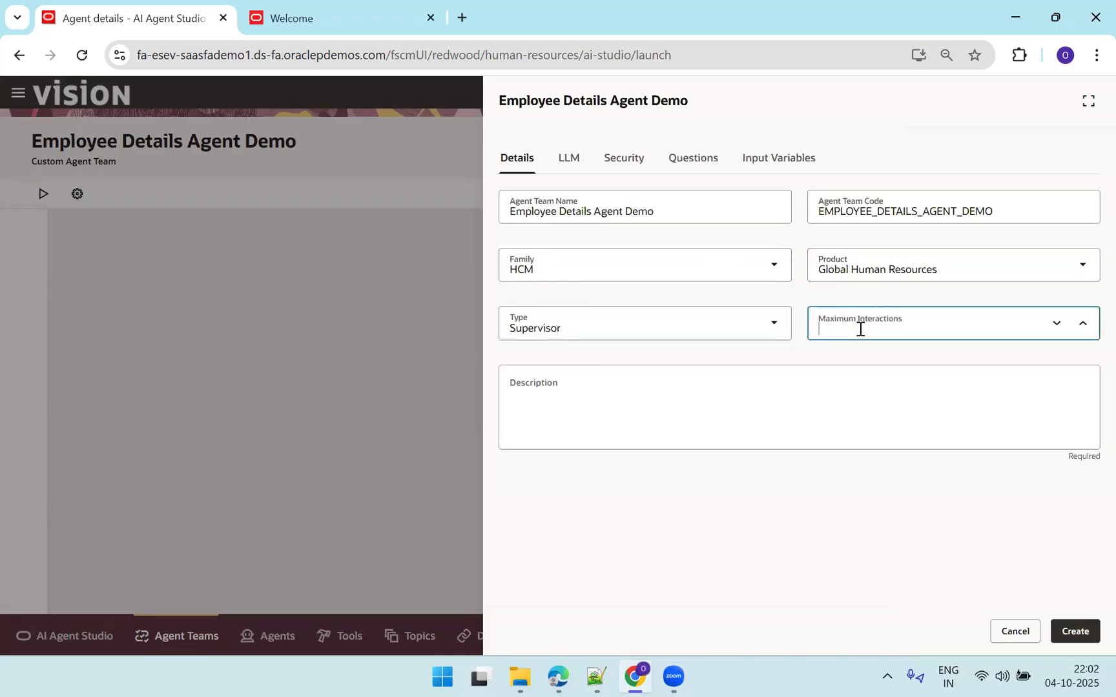
pyautogui.click(804, 403)
pyautogui.write('Get Employee D')
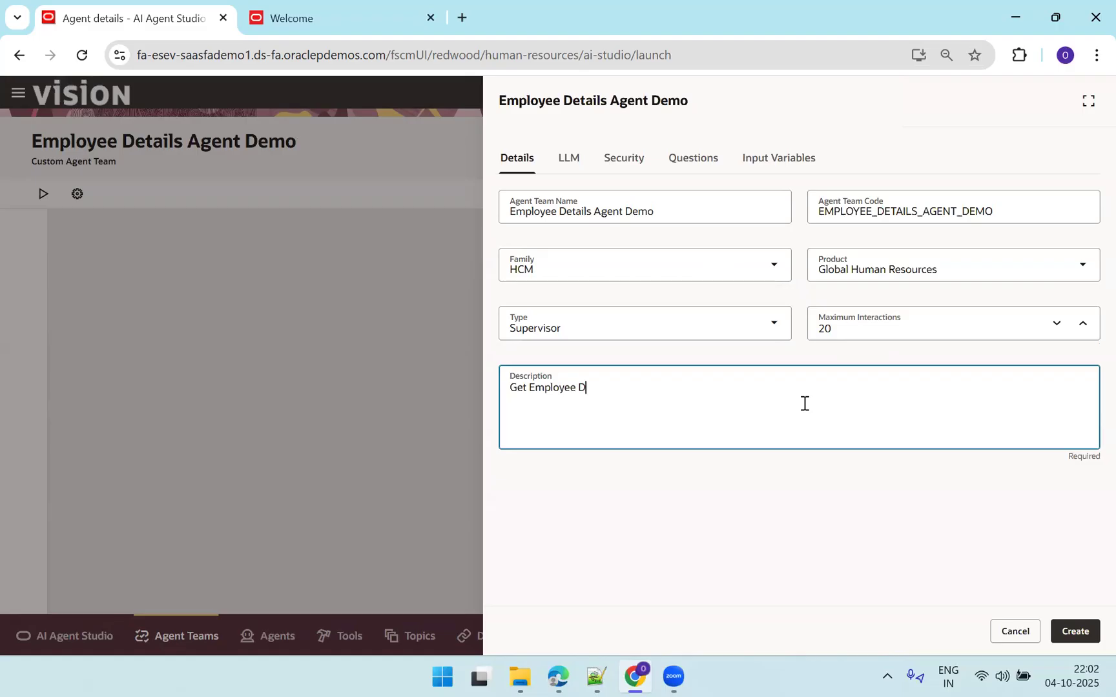
pyautogui.write('etails Agent')
# Review the LLM providers available for the agent team.
pyautogui.click(570, 168)
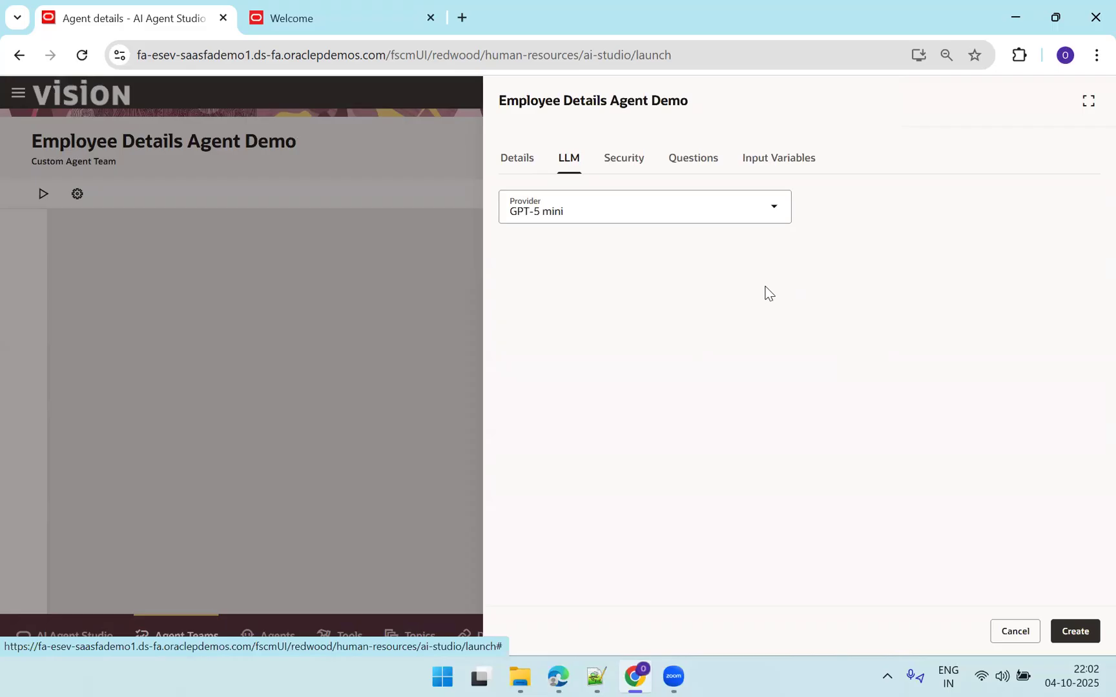
pyautogui.click(777, 218)
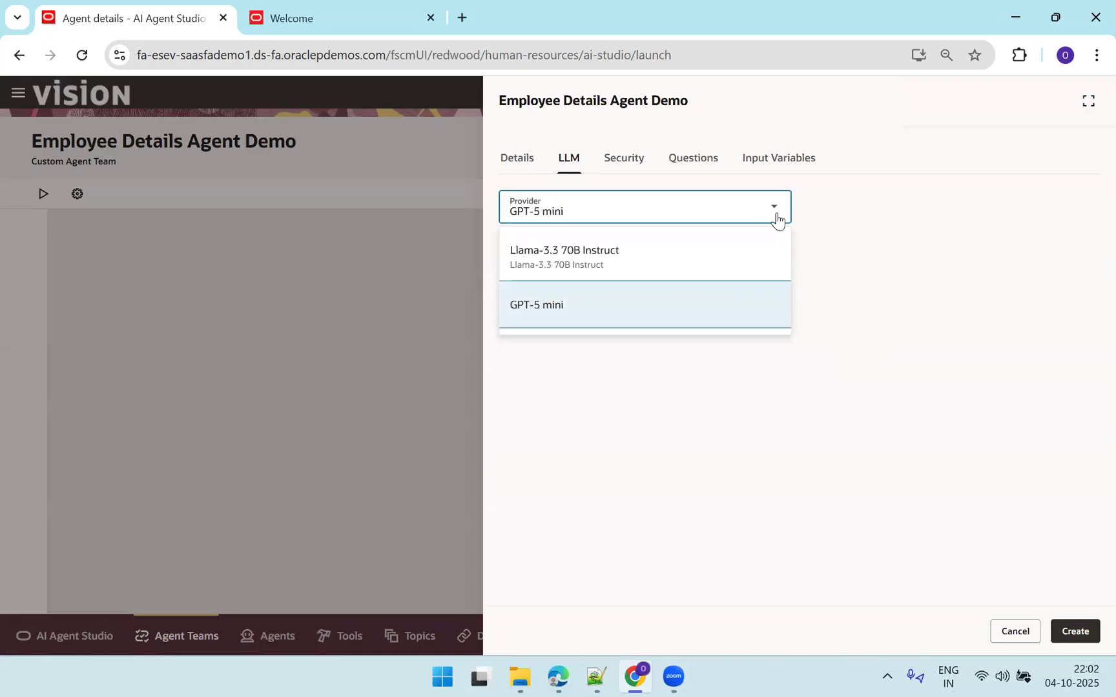
pyautogui.click(777, 219)
# Add the role Next Gen Human Resource Help Desk Agent to the agent team's security.
pyautogui.click(638, 165)
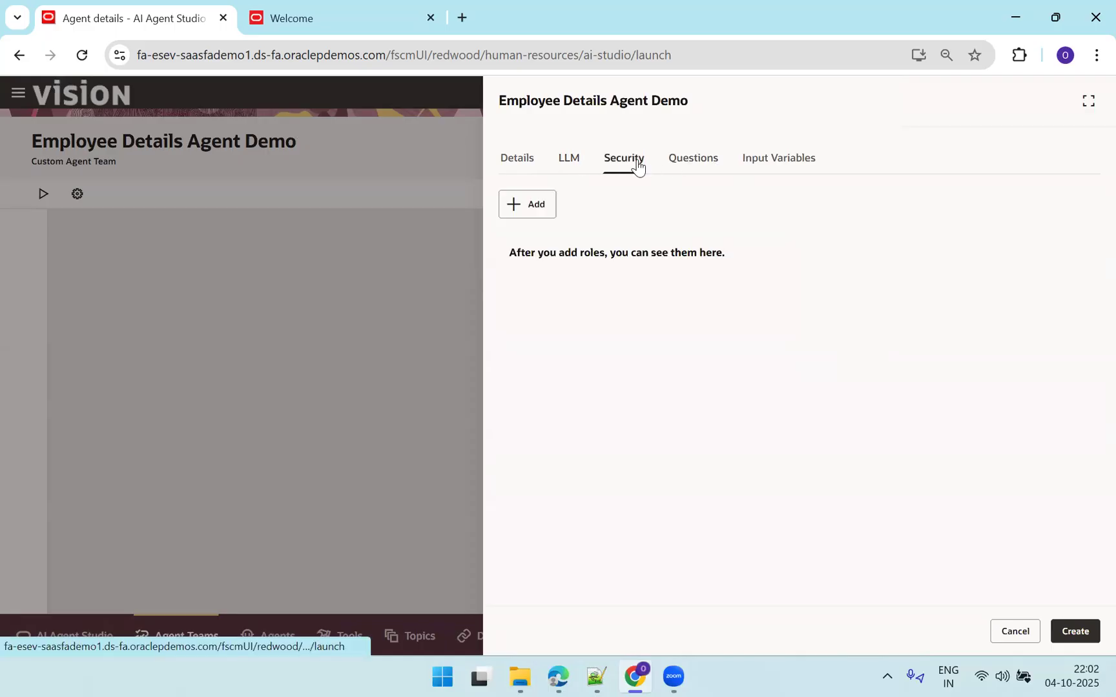
pyautogui.click(537, 208)
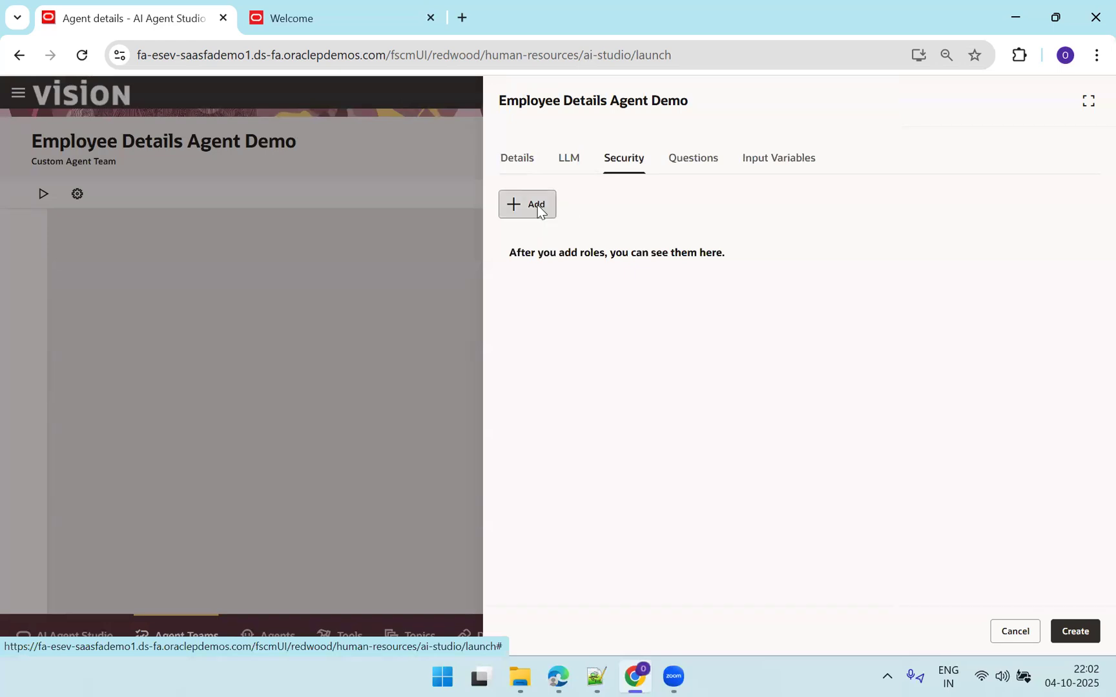
pyautogui.click(597, 273)
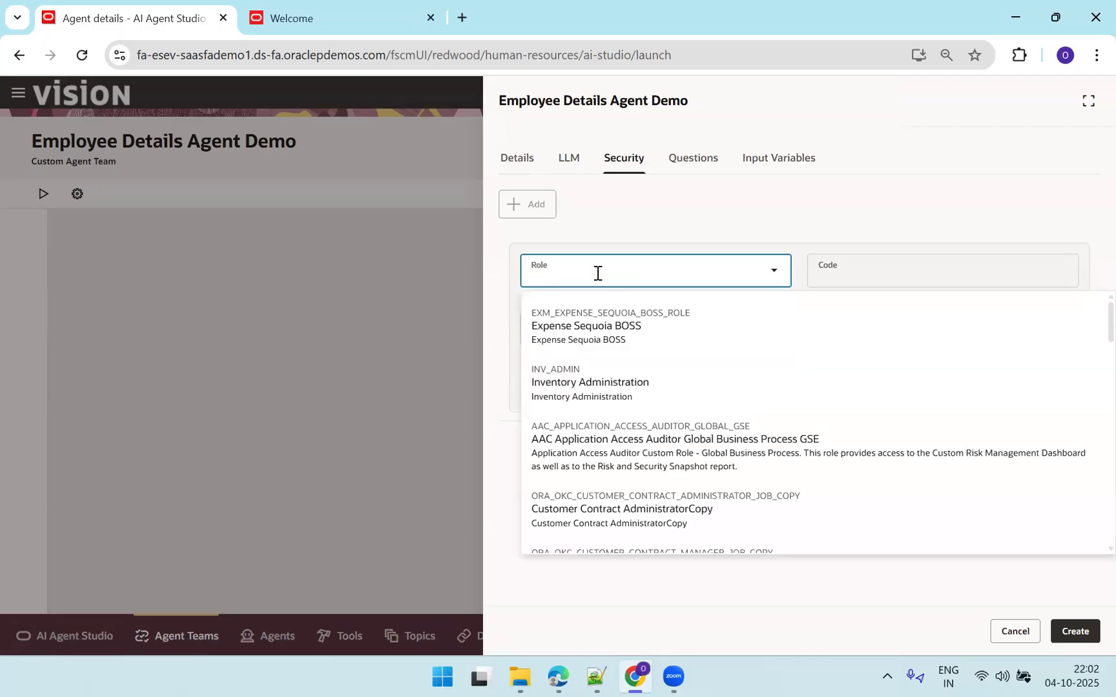
pyautogui.write('human')
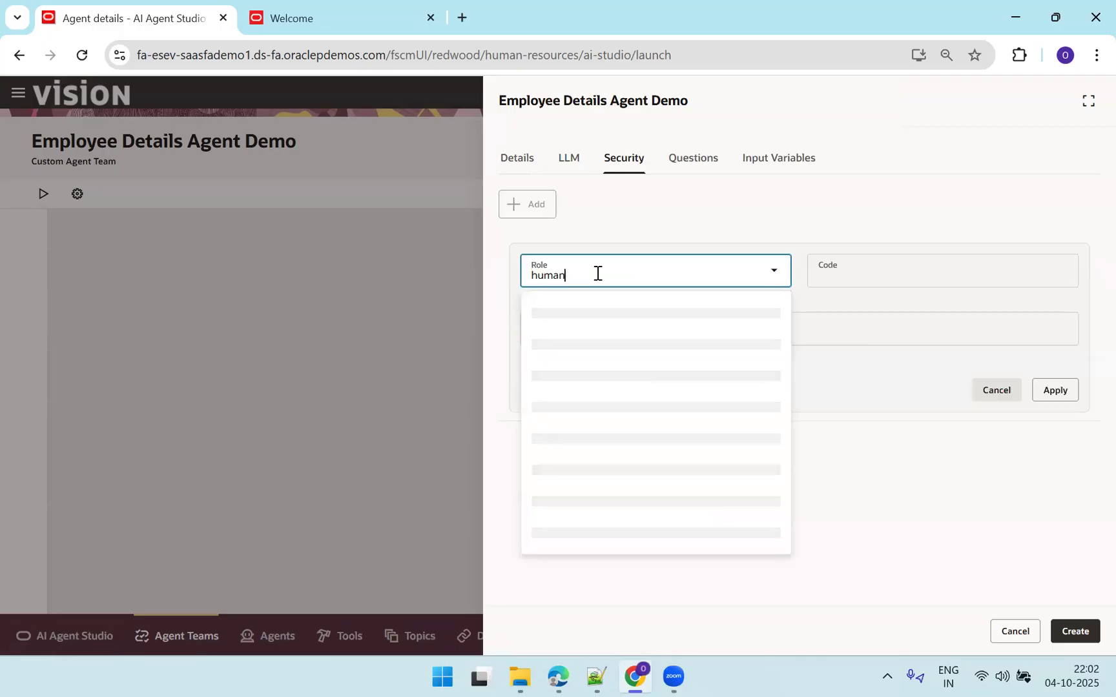
pyautogui.write(' capital')
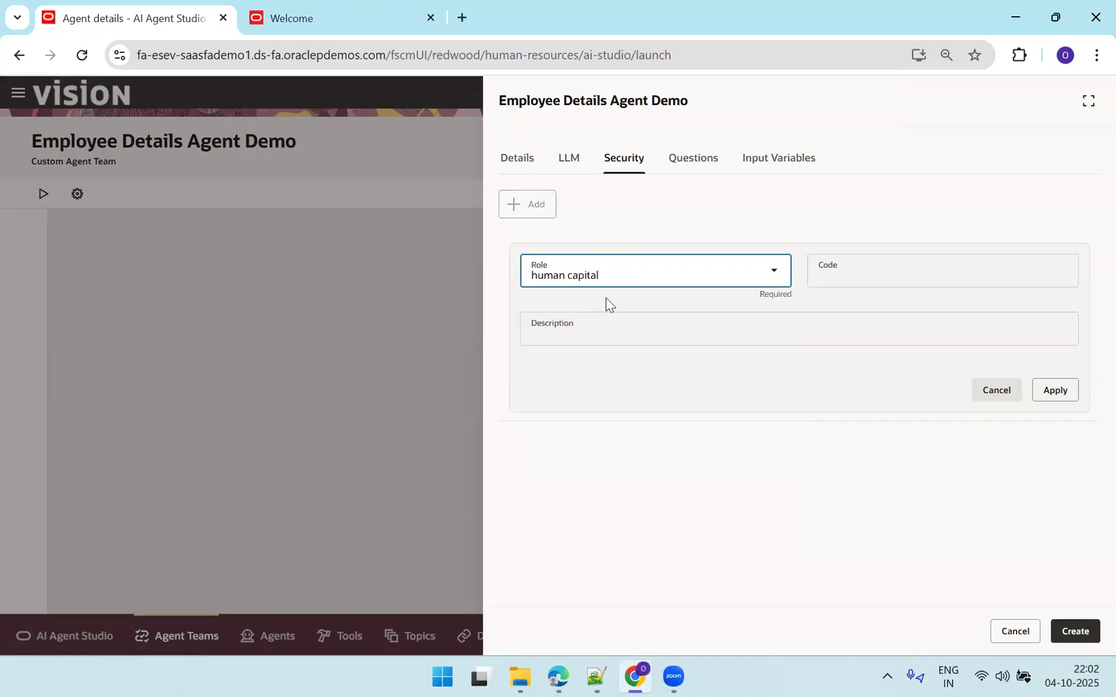
pyautogui.press('BackSpace')
pyautogui.press('BackSpace')
pyautogui.press('BackSpace')
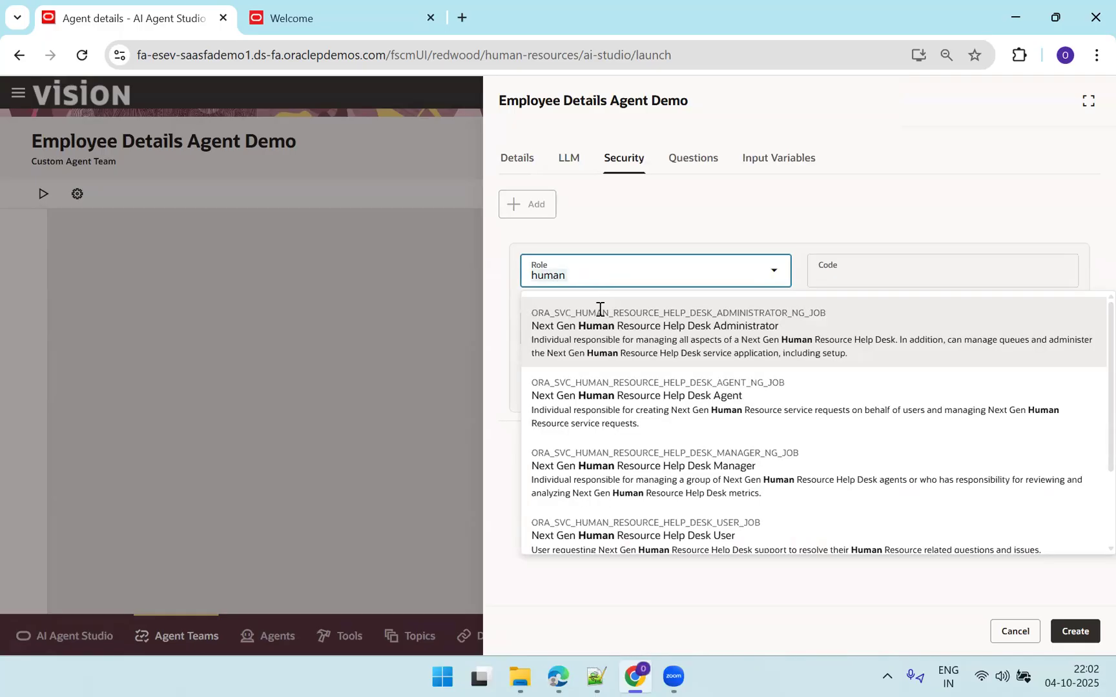
pyautogui.click(605, 396)
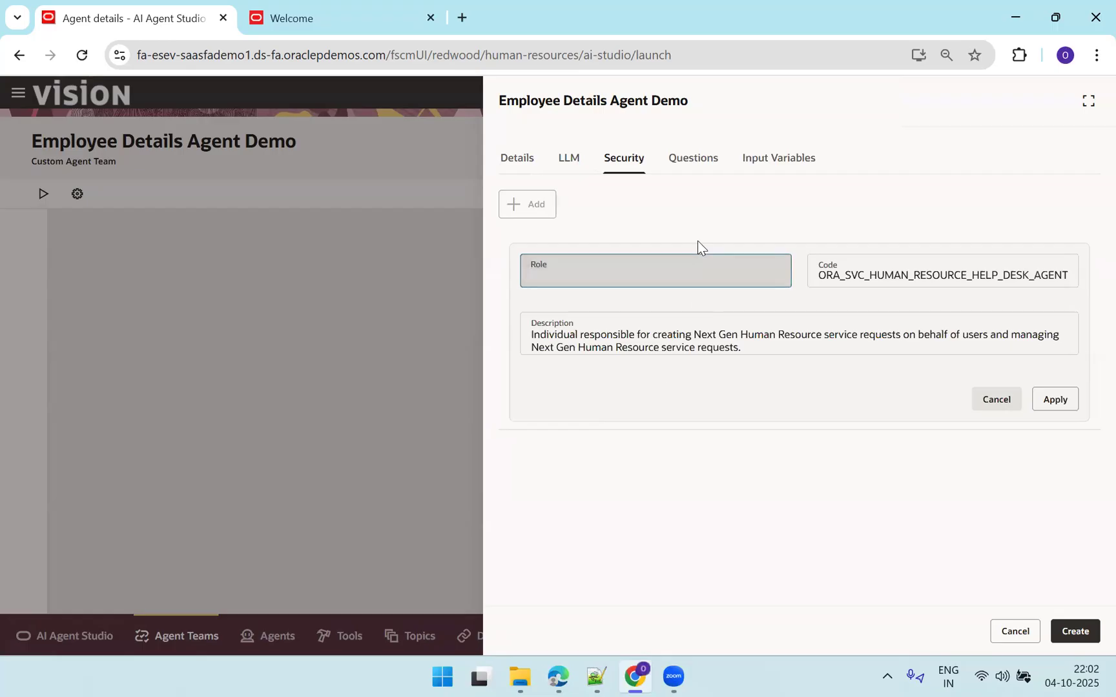
pyautogui.click(1052, 404)
# Check the starter question and input variable settings and create the agent team.
pyautogui.click(705, 160)
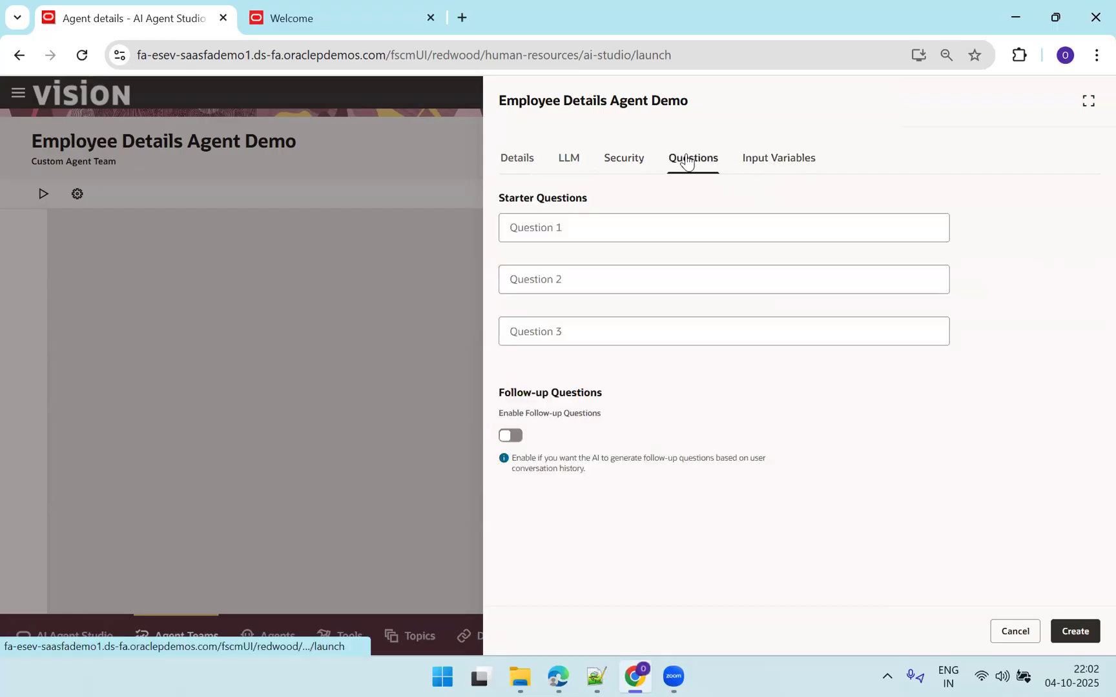
pyautogui.click(763, 169)
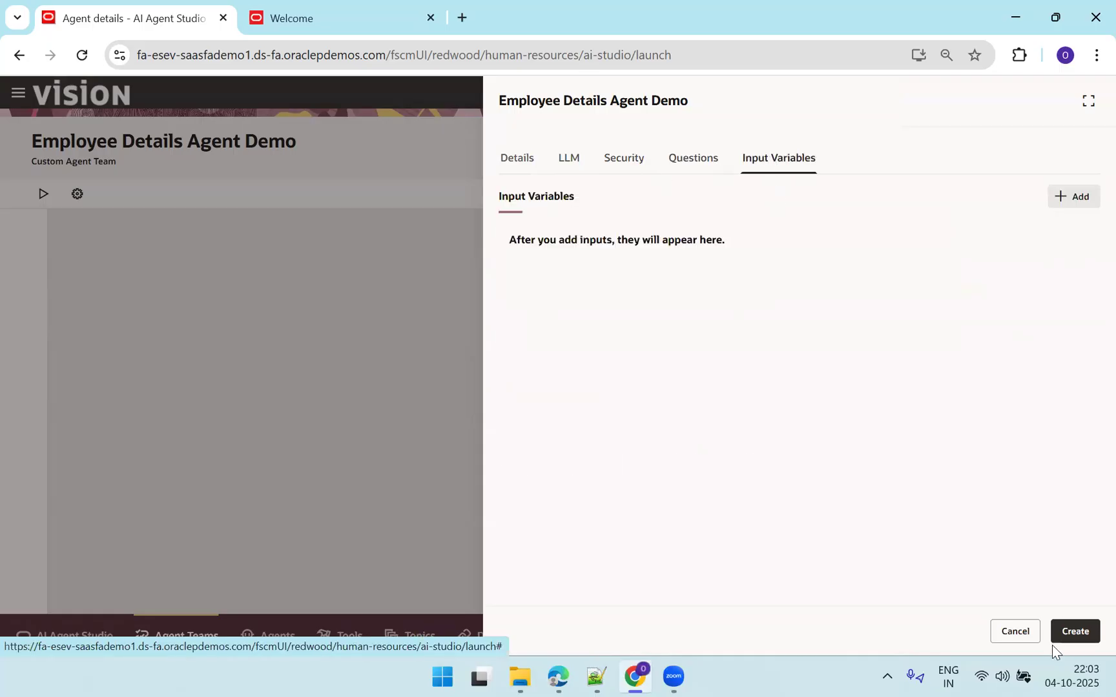
pyautogui.click(1074, 633)
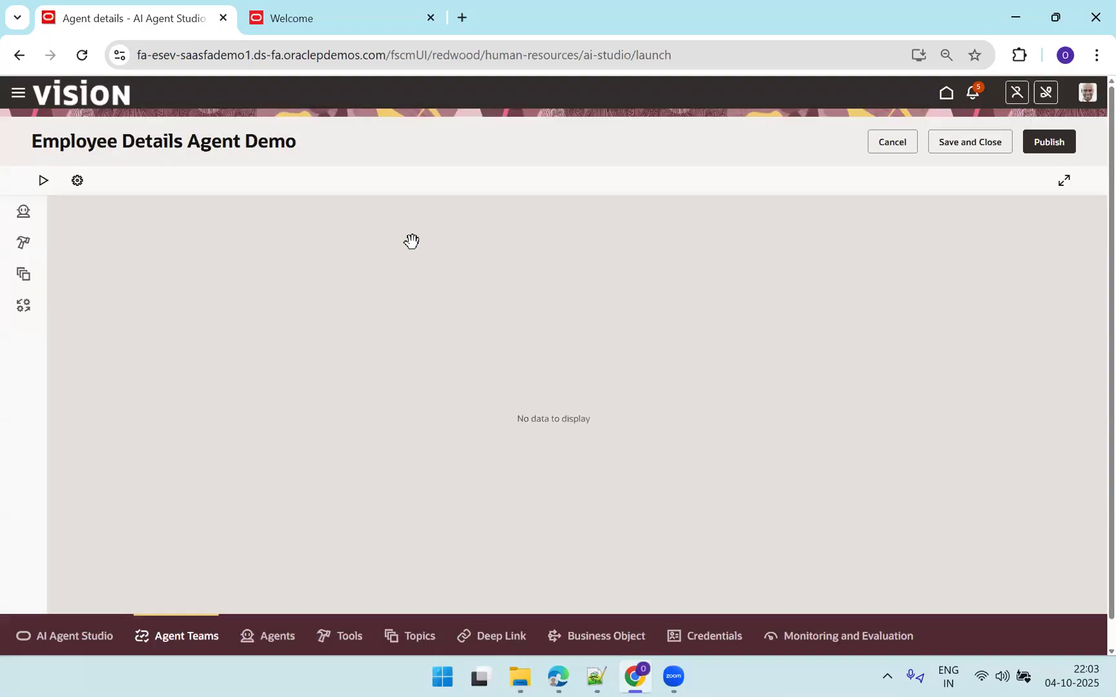
# Add a new worker agent to the team and name it "Employee Details Worker Agent Demo".
pyautogui.doubleClick(145, 147)
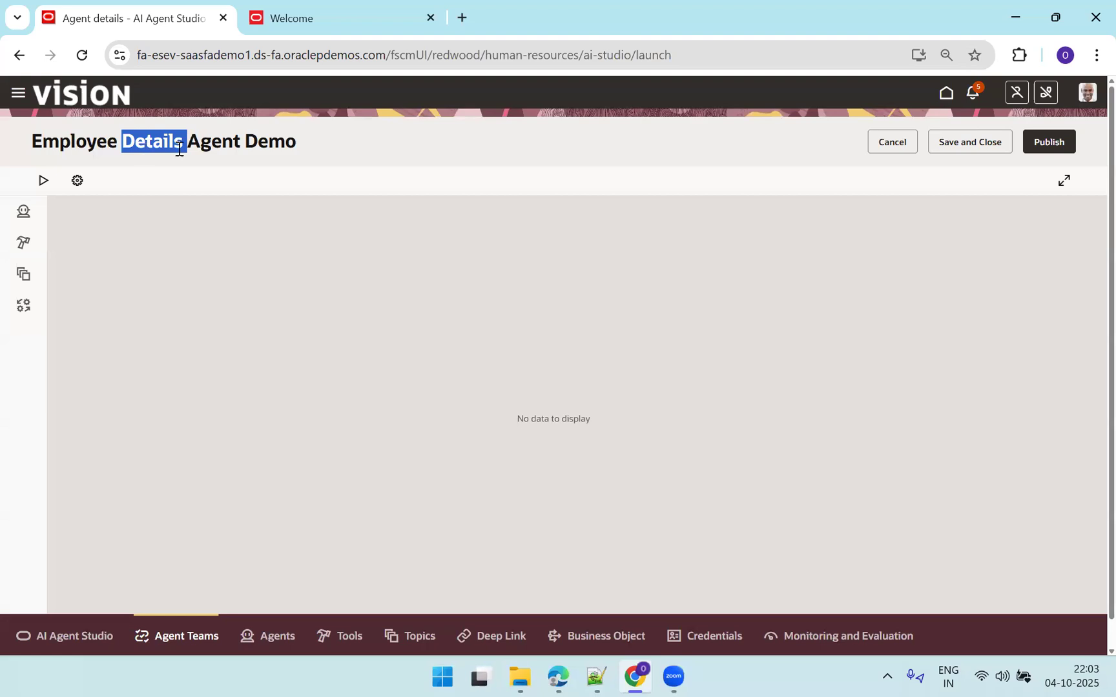
pyautogui.click(24, 223)
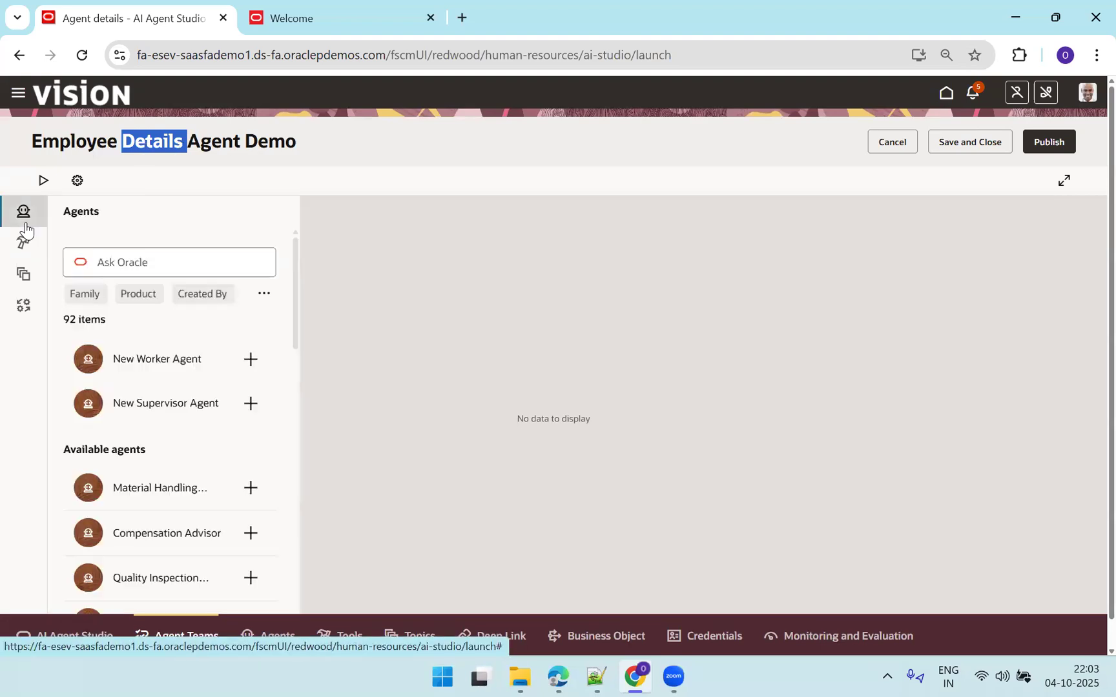
pyautogui.click(251, 359)
pyautogui.click(539, 229)
pyautogui.write('E')
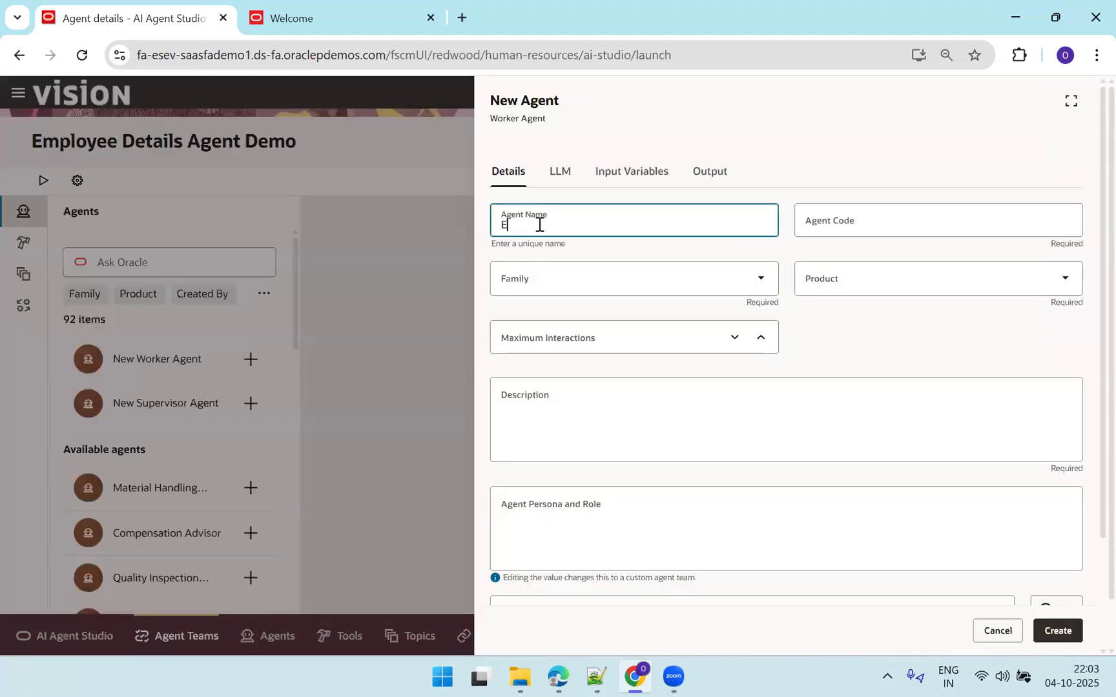
pyautogui.write('mployee Details Worker Agent Demo')
# Set the worker agent's family to HCM and its product to Global Human Resources.
pyautogui.press('Tab')
pyautogui.press('Tab')
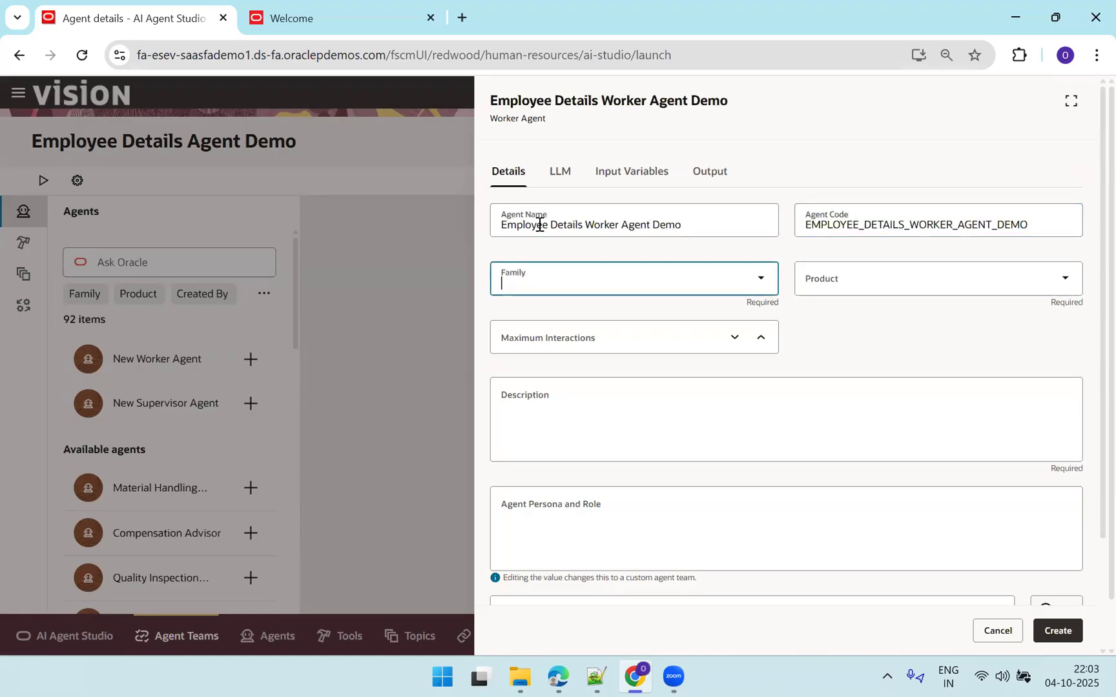
pyautogui.write('hcm')
pyautogui.press('Return')
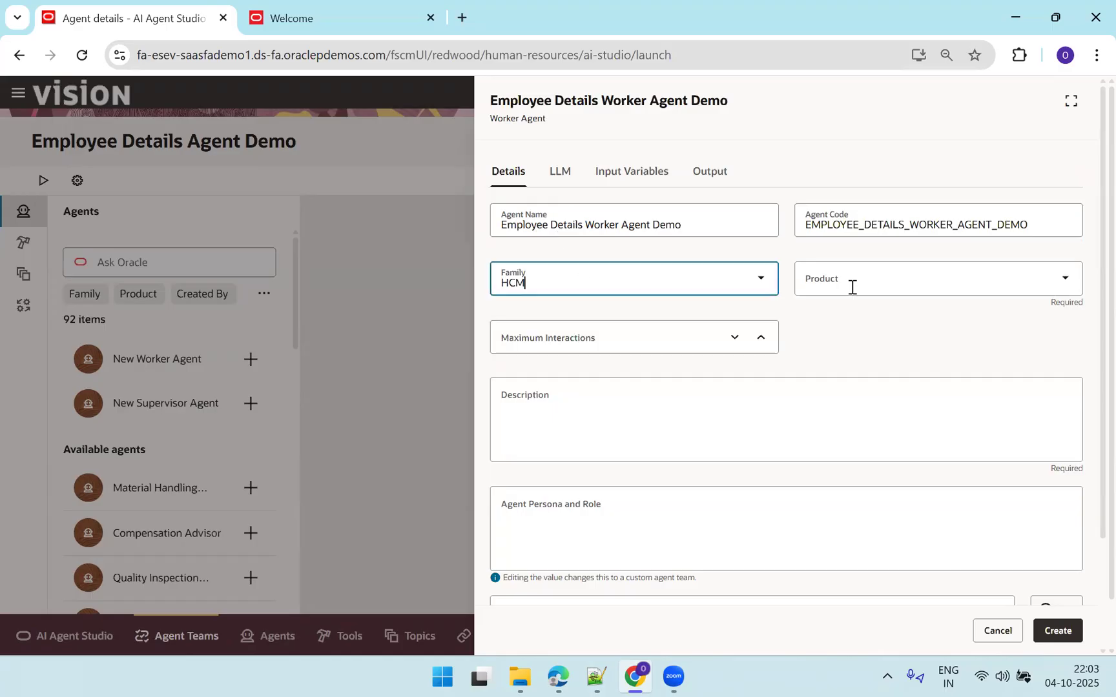
pyautogui.click(864, 280)
pyautogui.write('glo')
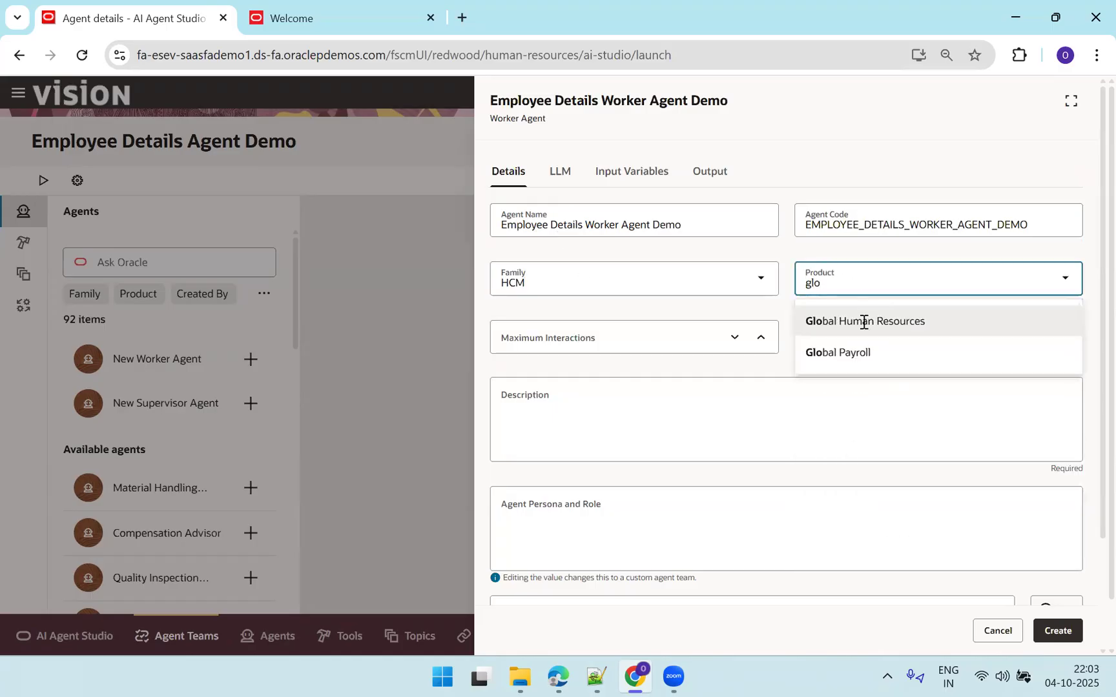
pyautogui.click(864, 321)
# Set the worker agent's maximum interactions to 20 and its description to "Employee Details Worker Agent Demo".
pyautogui.click(644, 341)
pyautogui.write('20')
pyautogui.click(626, 420)
pyautogui.write('Global')
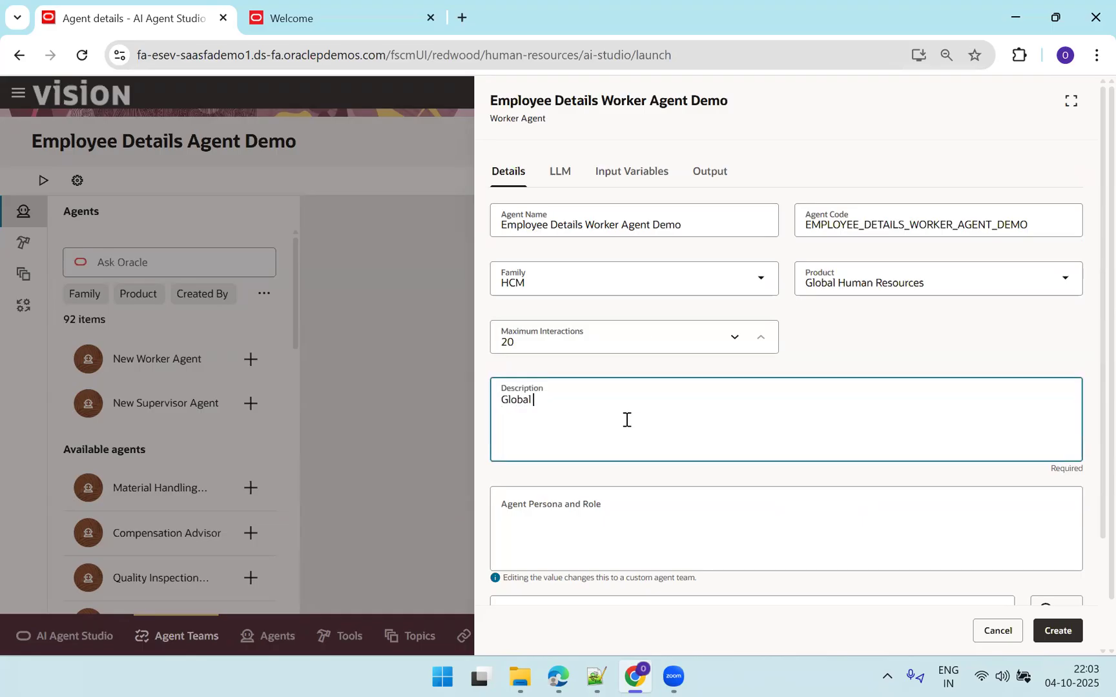
pyautogui.hotkey('ctrl', 'a')
pyautogui.write('Employee Details Wor')
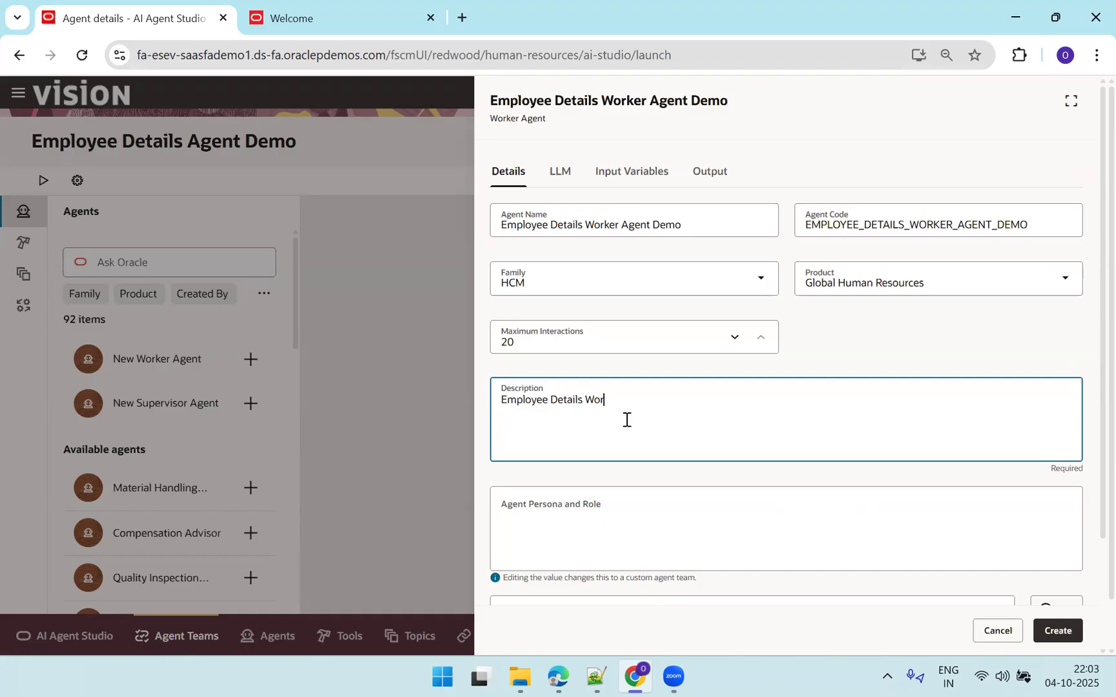
pyautogui.write('ker Agent Demo')
pyautogui.press('Tab')
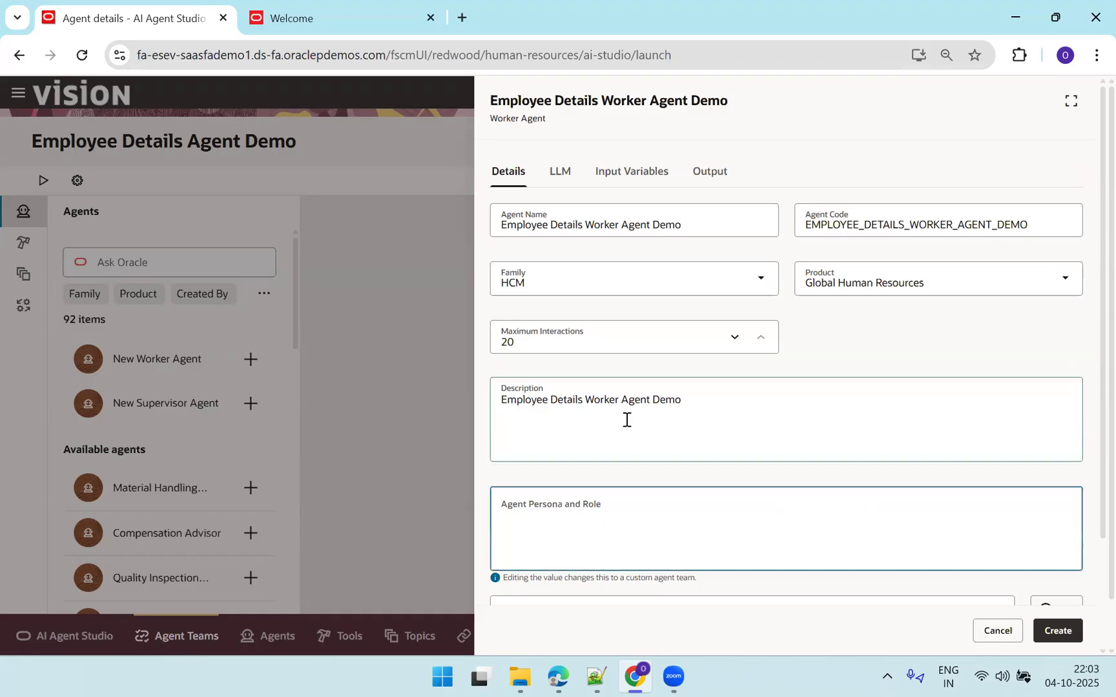
# Set the worker agent's prompt to AGENT_ROLE and create the agent.
pyautogui.click(1090, 391)
pyautogui.scroll(-2, 774, 595)
pyautogui.click(757, 526)
pyautogui.write('AGENT_ROLE')
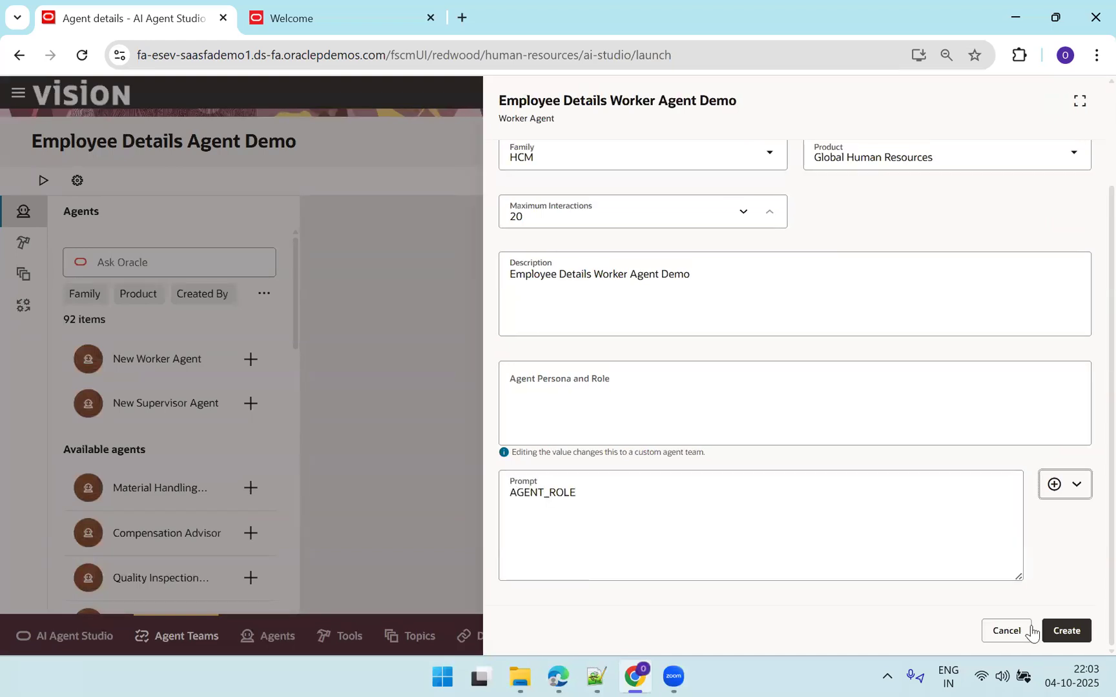
pyautogui.click(1066, 630)
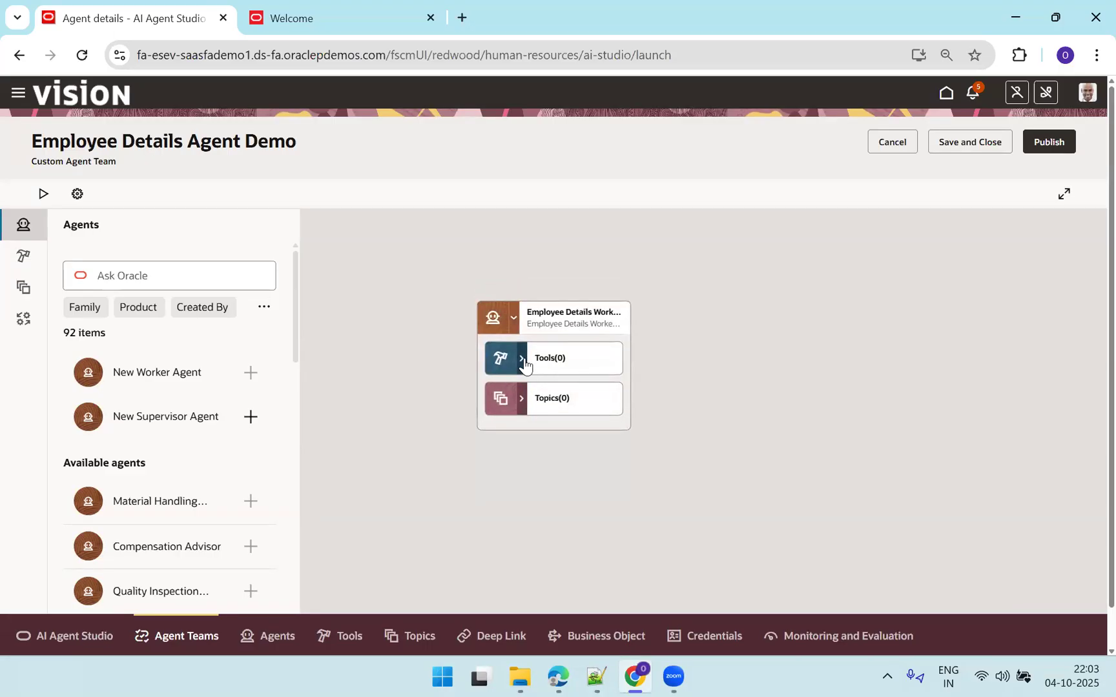
# Select the worker agent's tools section and get ready to search the available tools.
pyautogui.click(561, 365)
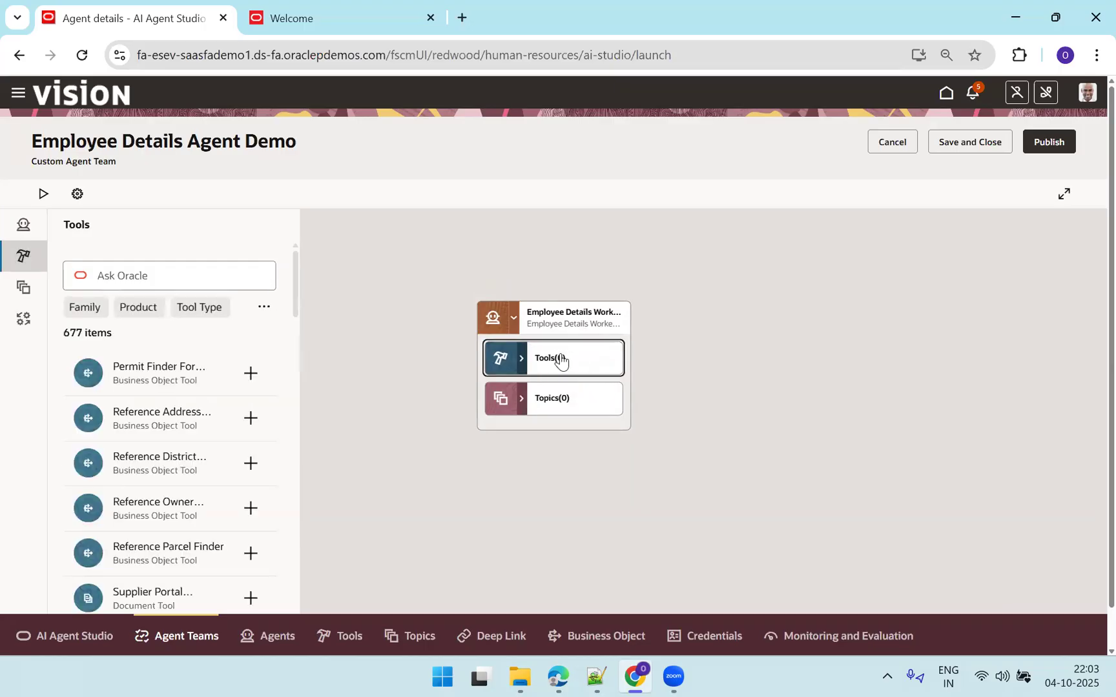
pyautogui.click(539, 329)
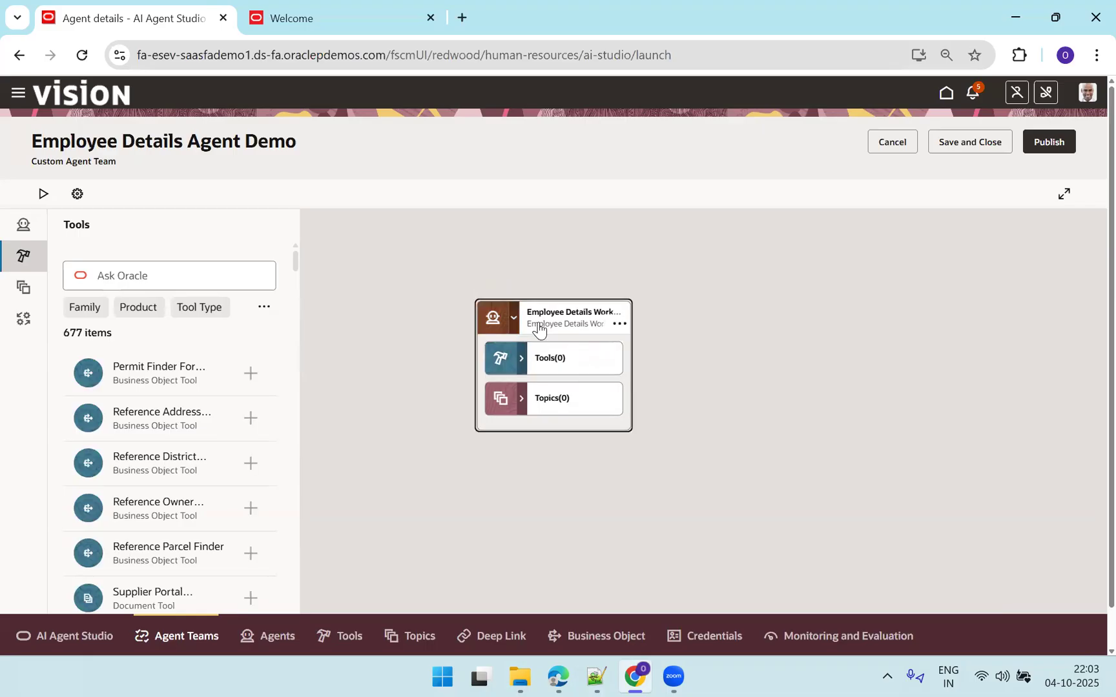
pyautogui.click(572, 359)
pyautogui.click(221, 274)
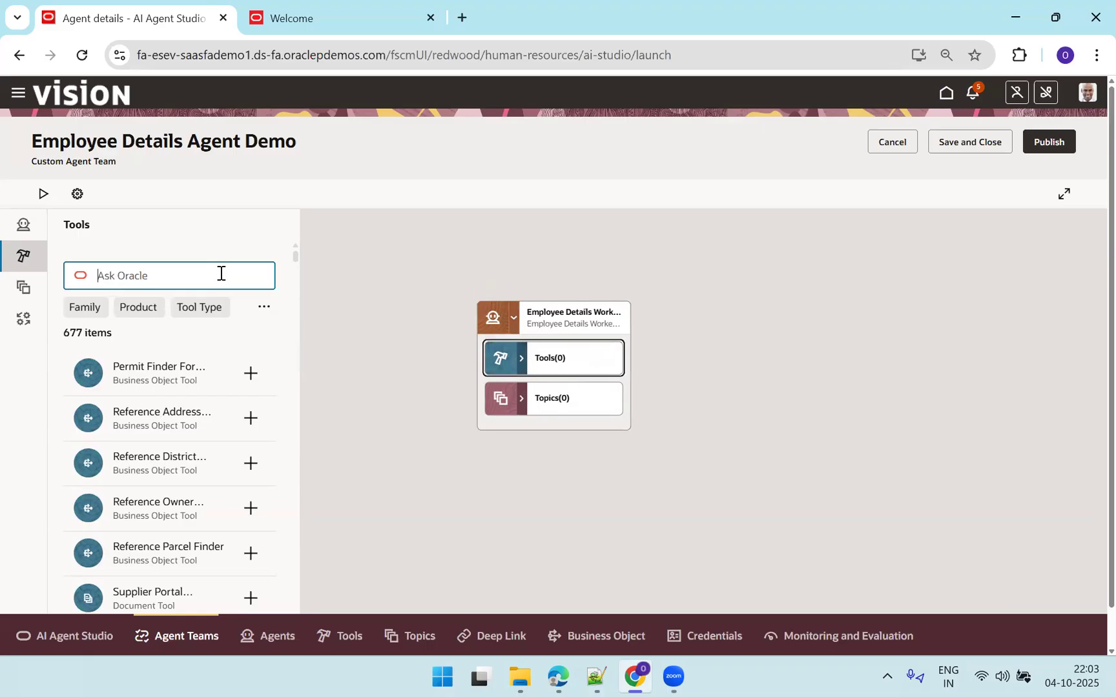
pyautogui.write('Employee')
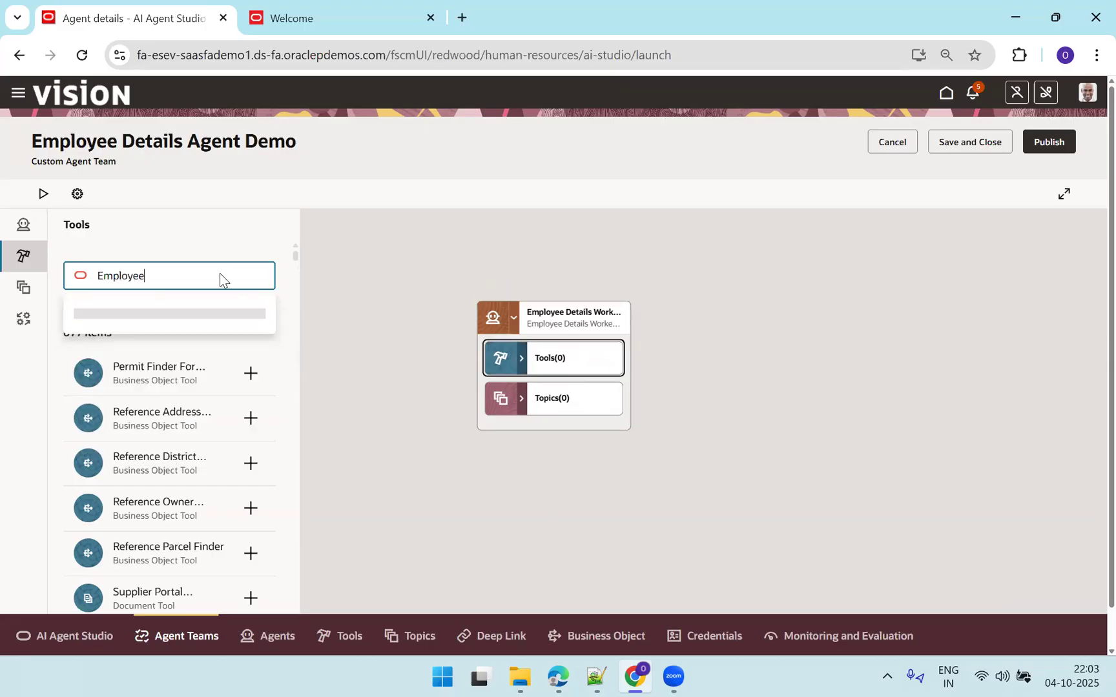
pyautogui.press('Return')
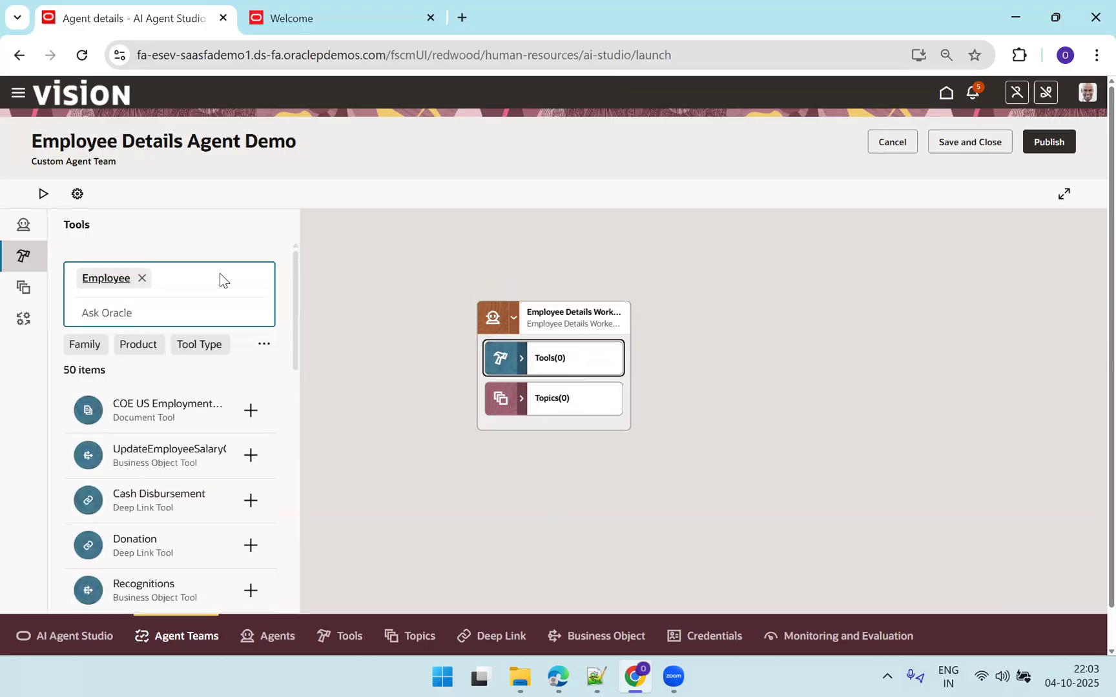
pyautogui.click(142, 279)
pyautogui.write('E')
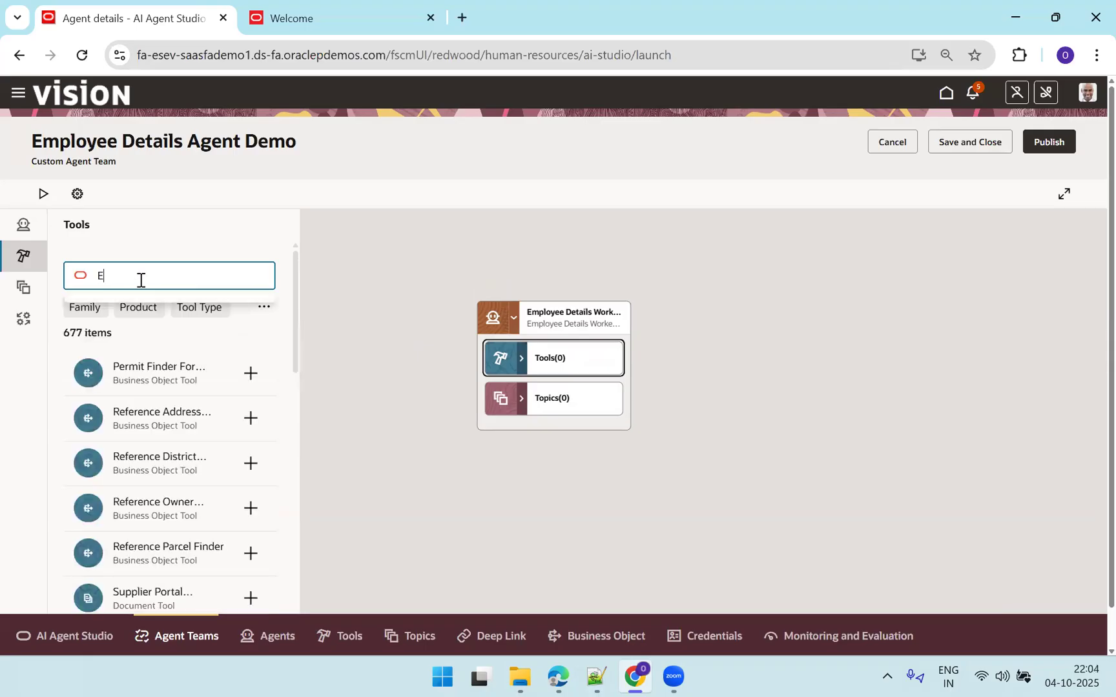
pyautogui.write('mployee')
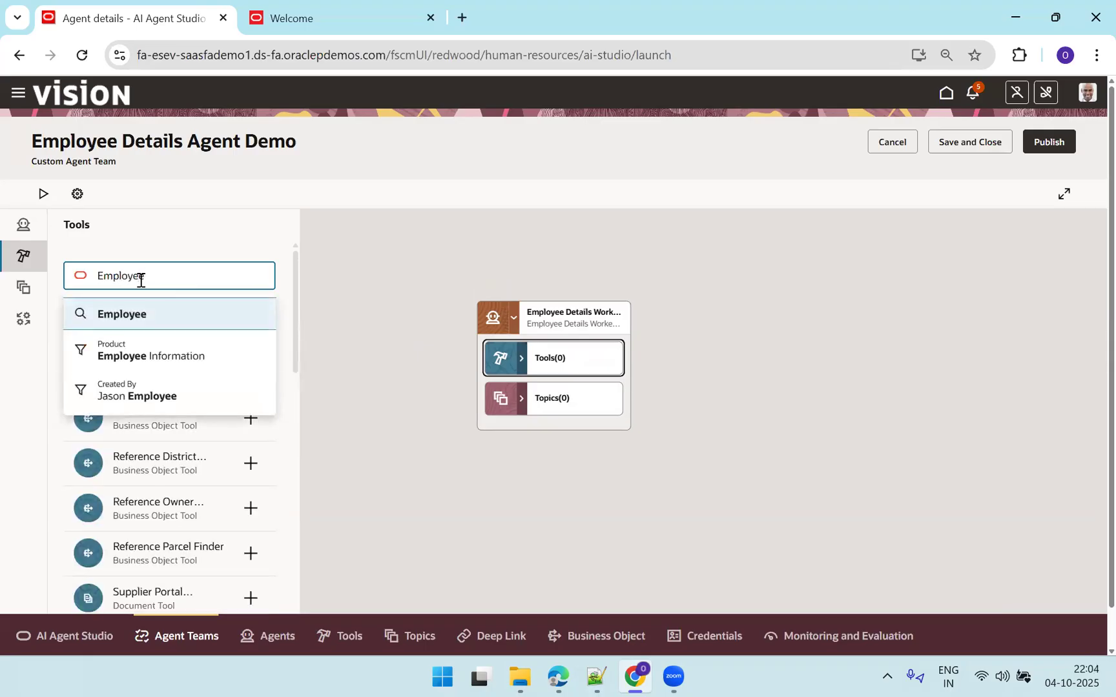
# Switch to Notepad++ and copy the tool name "Get Employee Details Tool BO Type Demo" from AIAgentNotes.txt.
pyautogui.hotkey('alt', 'Tab')
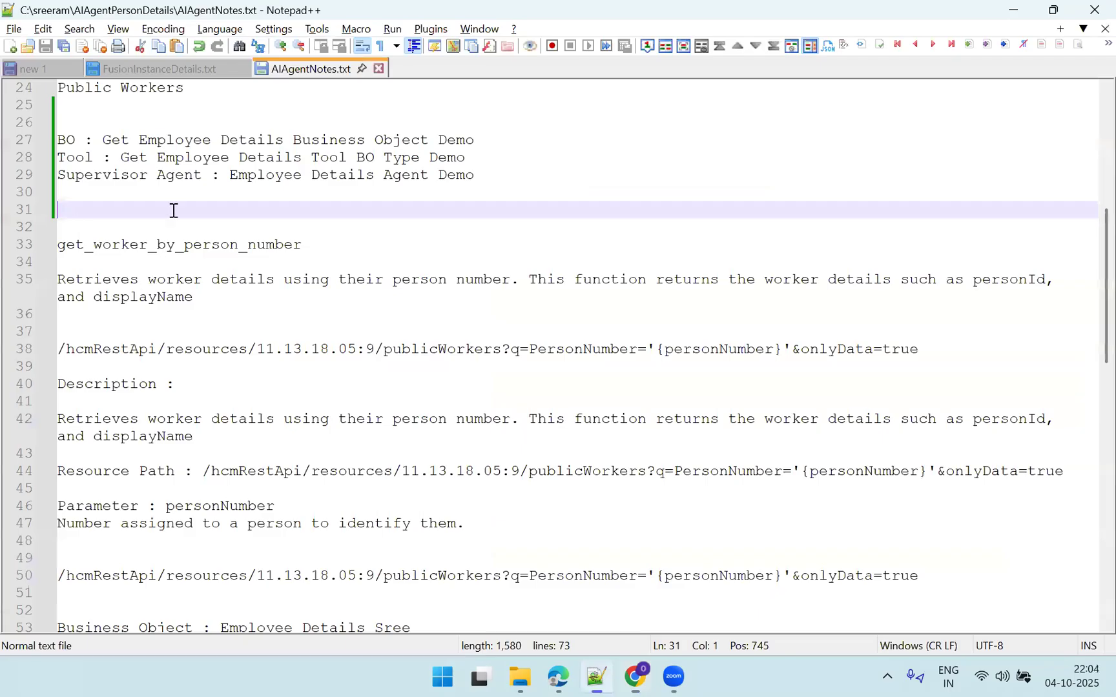
pyautogui.click(122, 157)
pyautogui.keyDown('shift'); pyautogui.click(470, 158); pyautogui.keyUp('shift')
pyautogui.hotkey('ctrl', 'c')
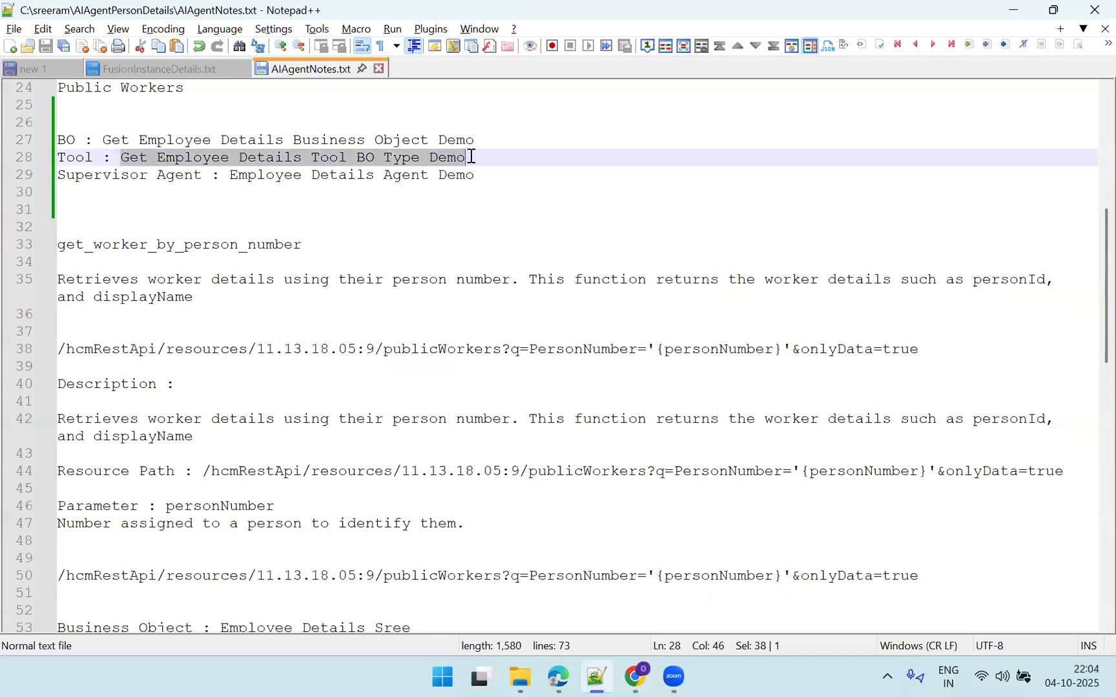
# Back in AI Agent Studio, find the tool "Get Employee Details Tool BO Type Demo" by its copied name and add it to the worker agent.
pyautogui.hotkey('alt', 'Tab')
pyautogui.click(188, 277)
pyautogui.hotkey('ctrl', 'v')
pyautogui.press('Return')
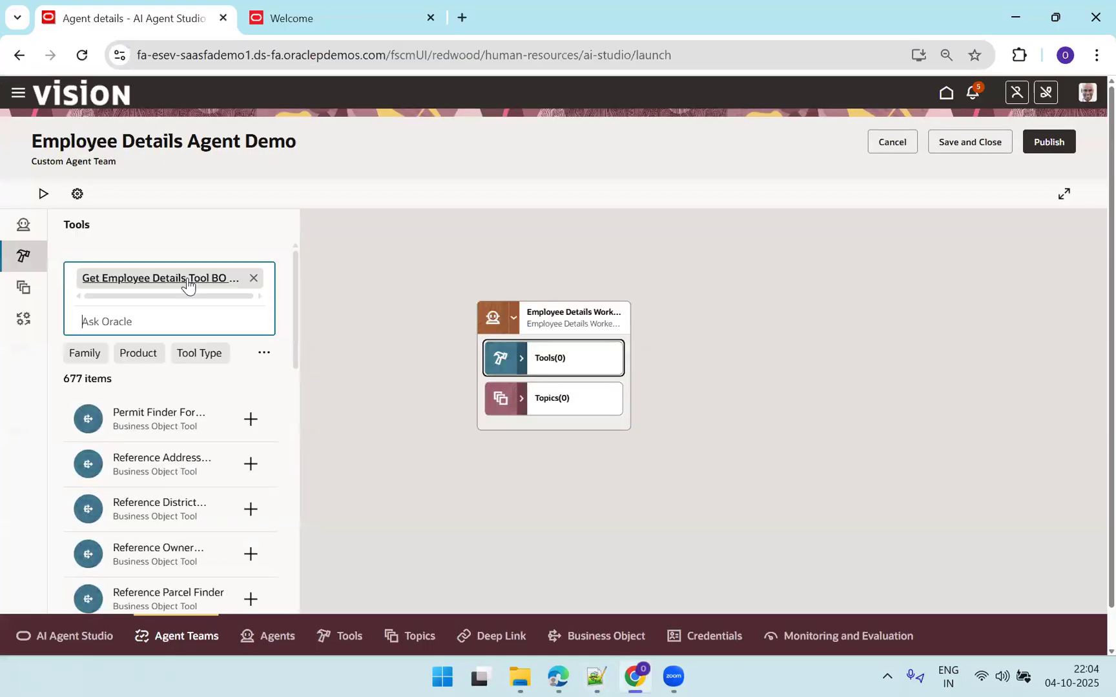
pyautogui.click(255, 416)
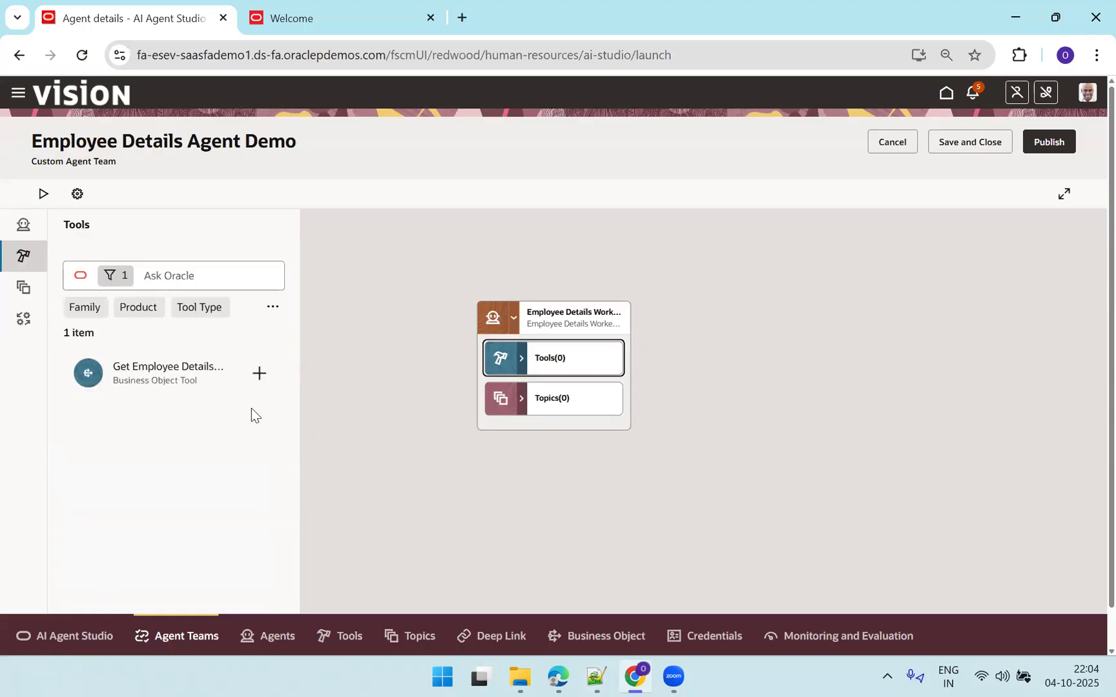
pyautogui.click(259, 373)
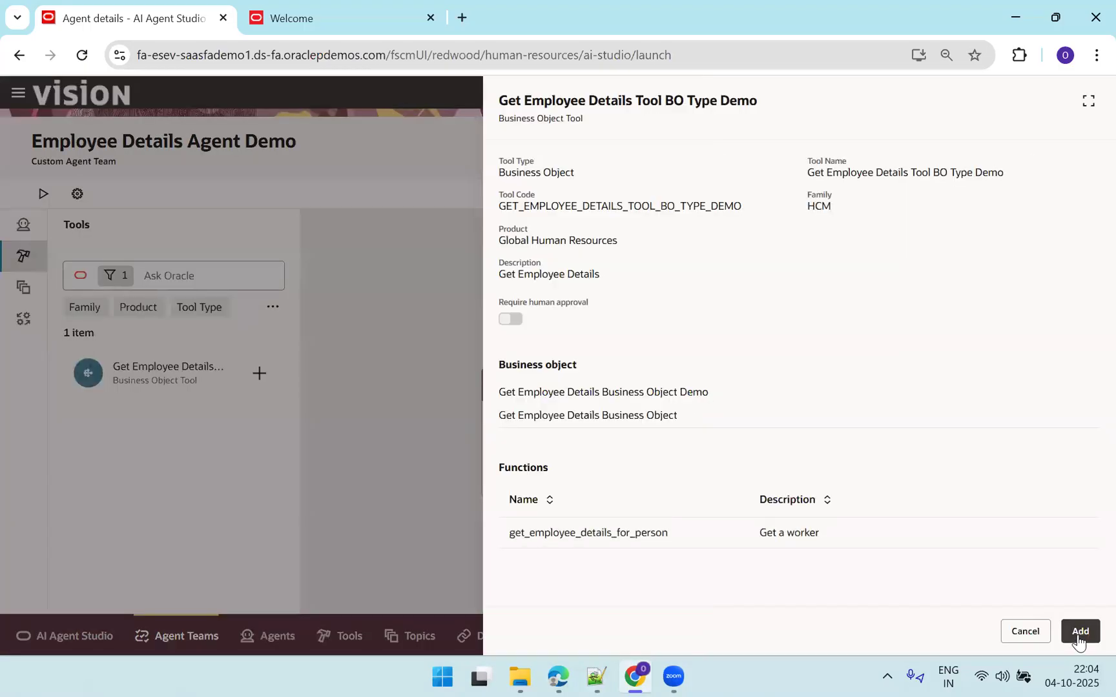
pyautogui.click(1077, 631)
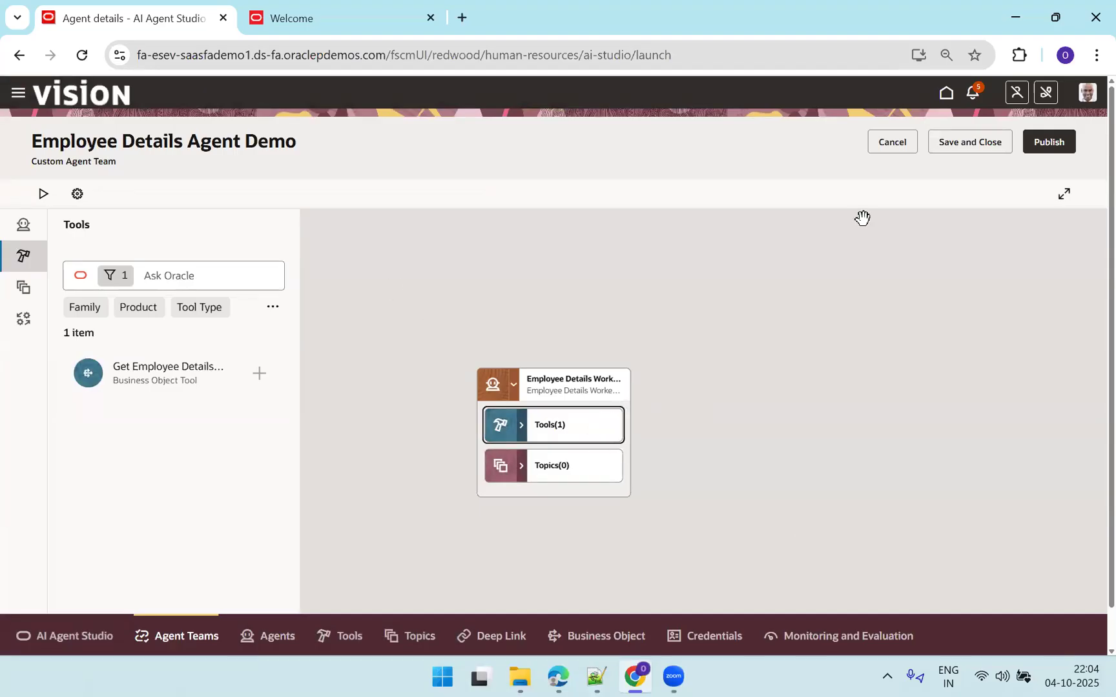
# Run the agent team in debug chat and submit a "Person Number" query with an employee's person number.
pyautogui.click(43, 195)
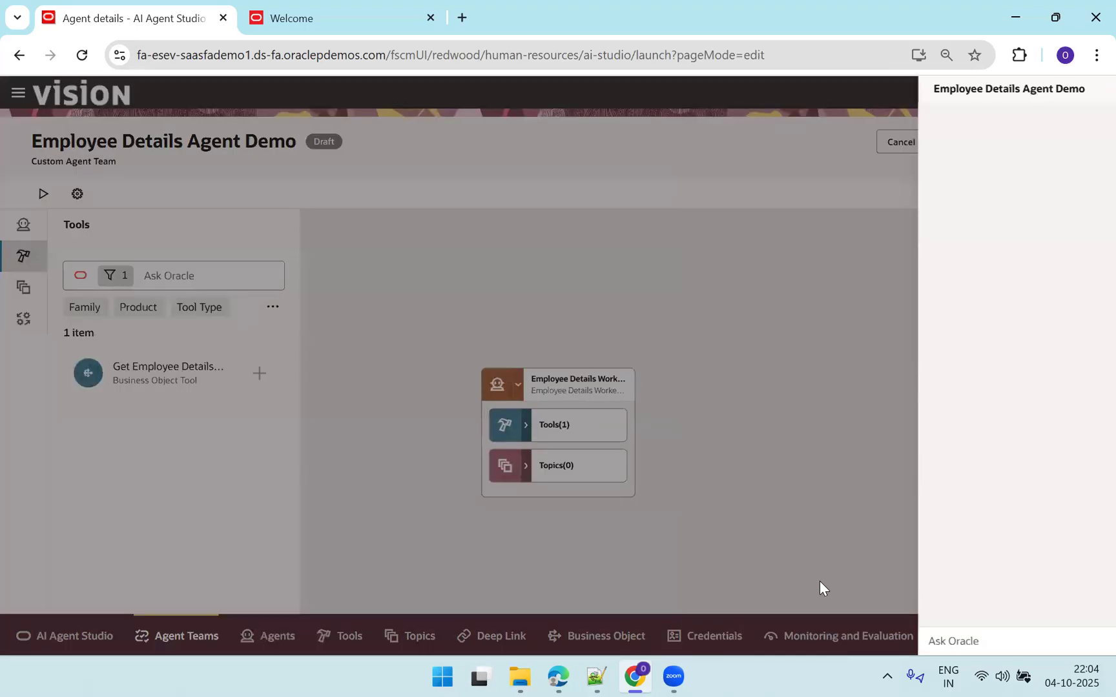
pyautogui.write('Person NUmber : 2')
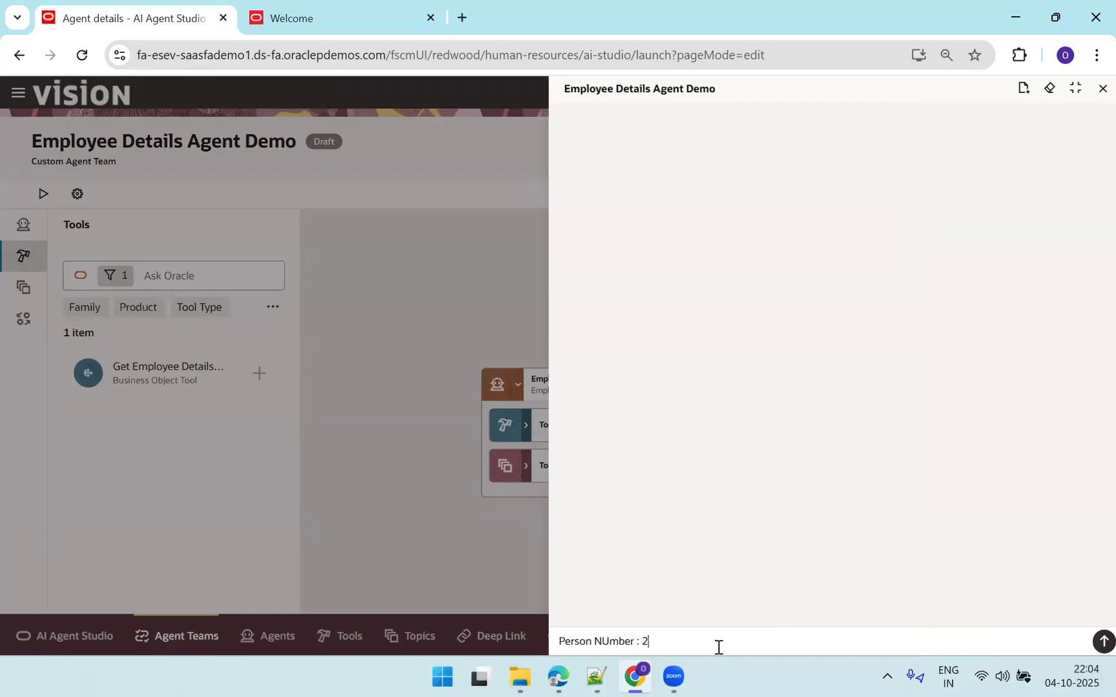
pyautogui.write('0')
pyautogui.press('Return')
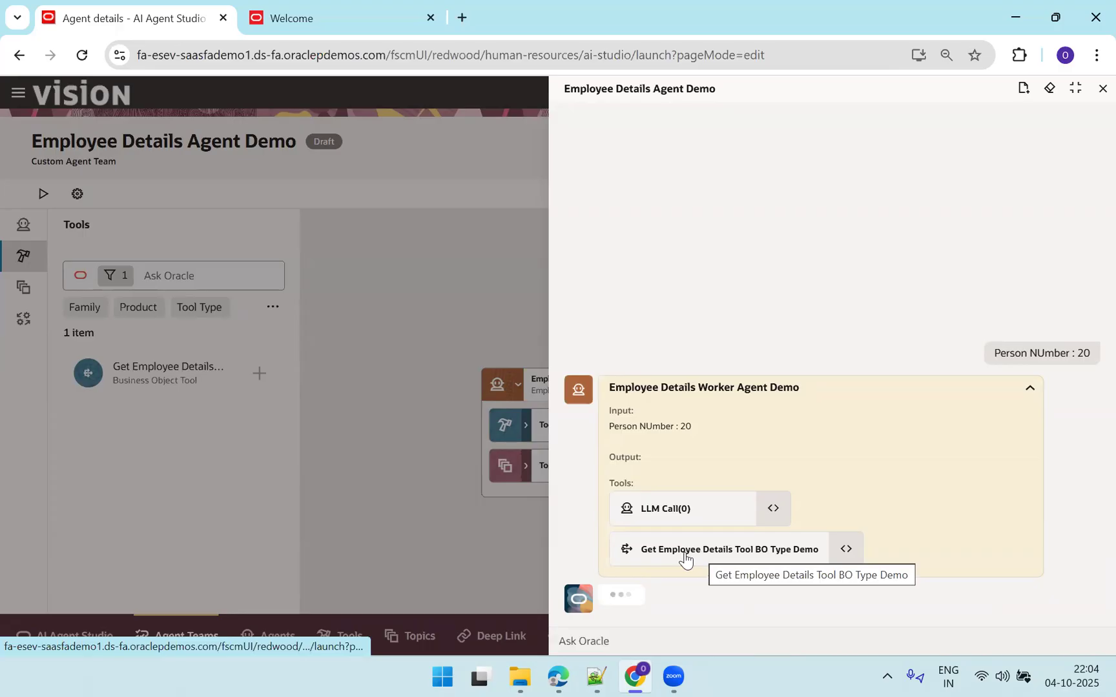
# Examine the input and output of the employee details tool call and the employee details in the agent's reply.
pyautogui.click(845, 510)
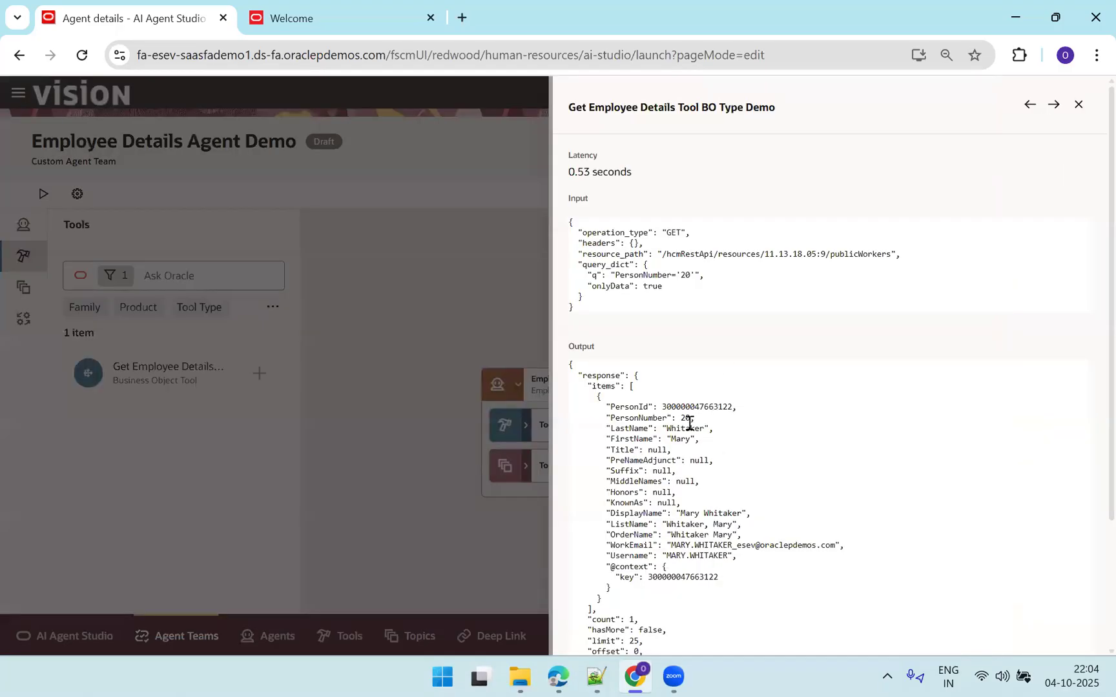
pyautogui.click(1077, 111)
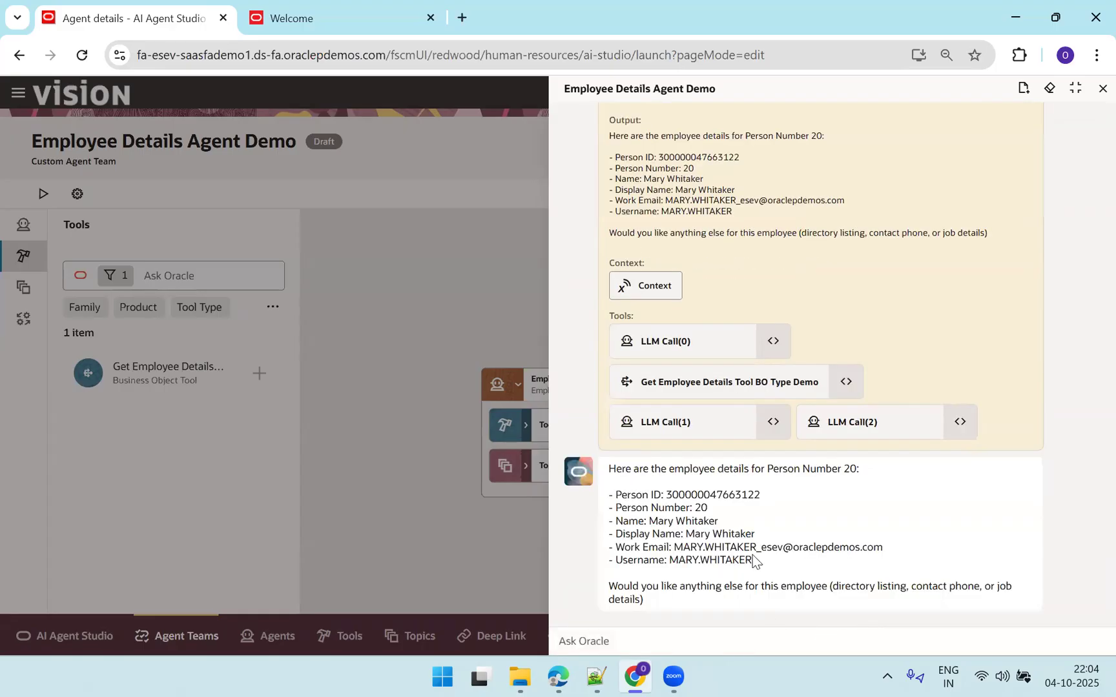
pyautogui.moveTo(609, 466); pyautogui.dragTo(769, 563)
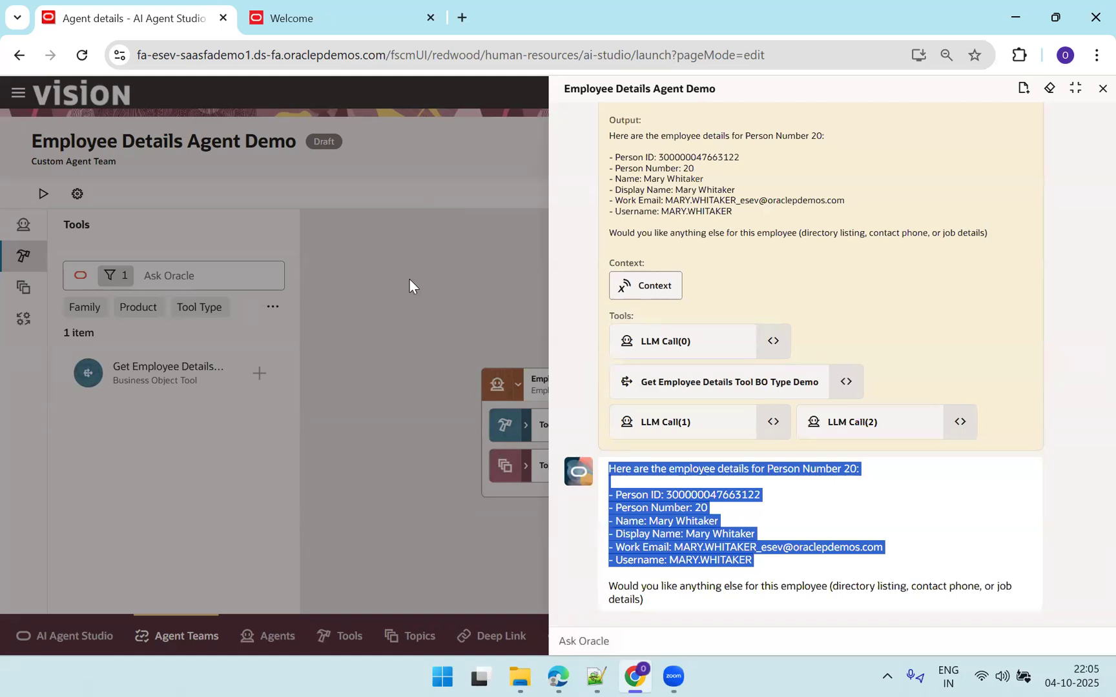
# Query the agent with a different employee's person number and inspect the resulting tool call's input and output.
pyautogui.click(660, 632)
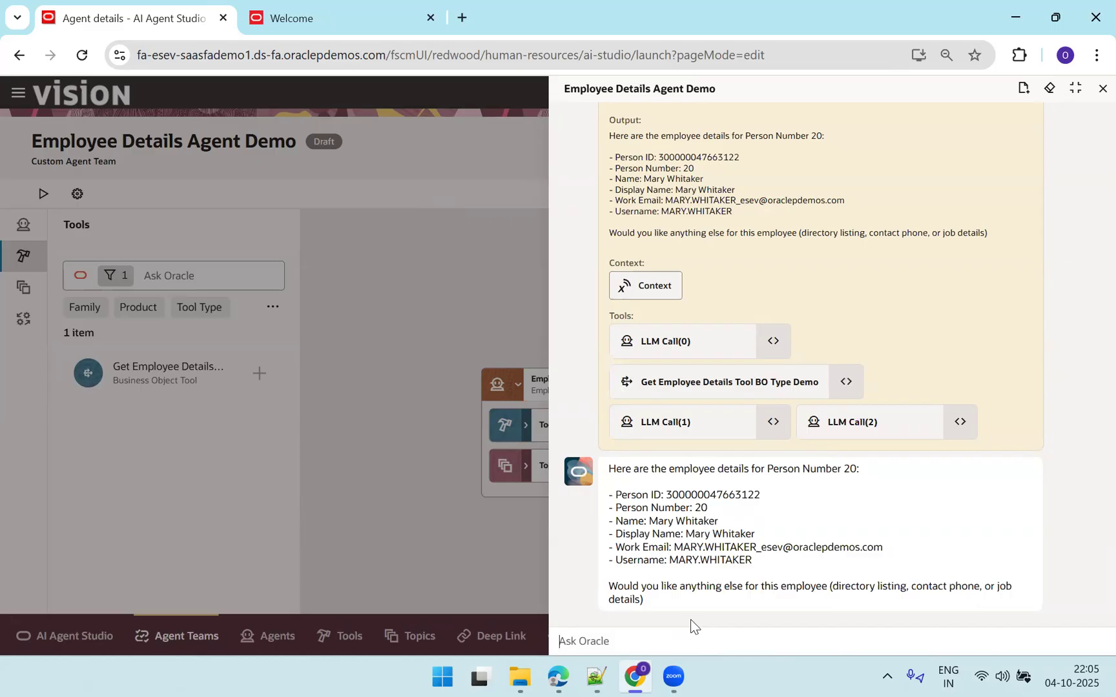
pyautogui.write('Person Num')
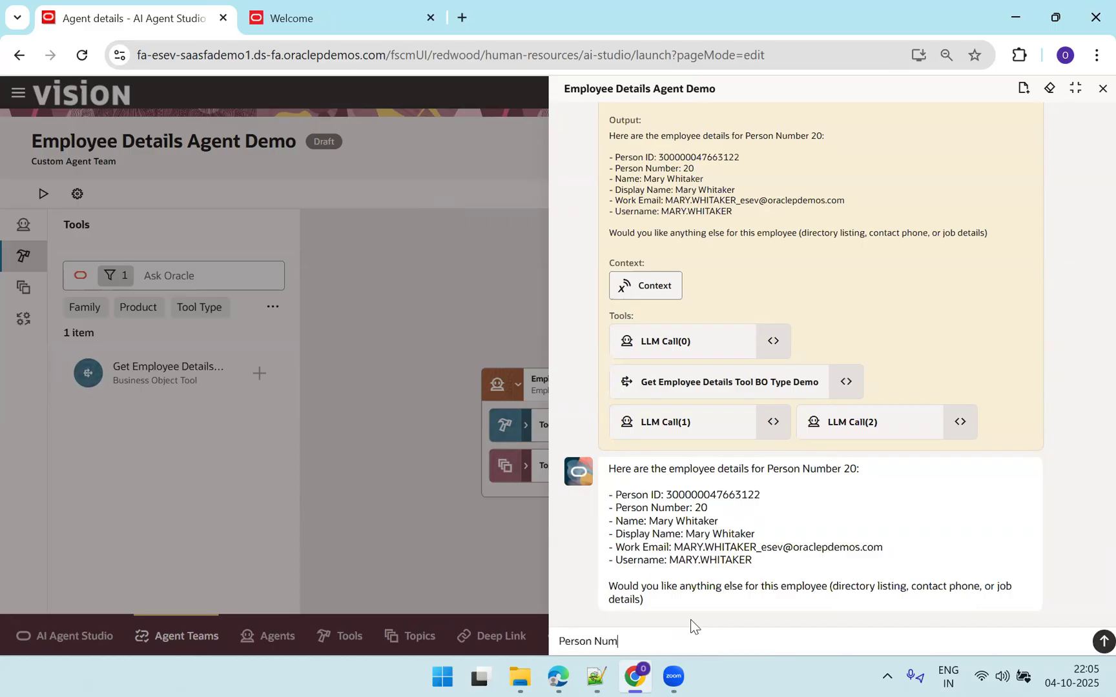
pyautogui.write('ber : 25')
pyautogui.press('Return')
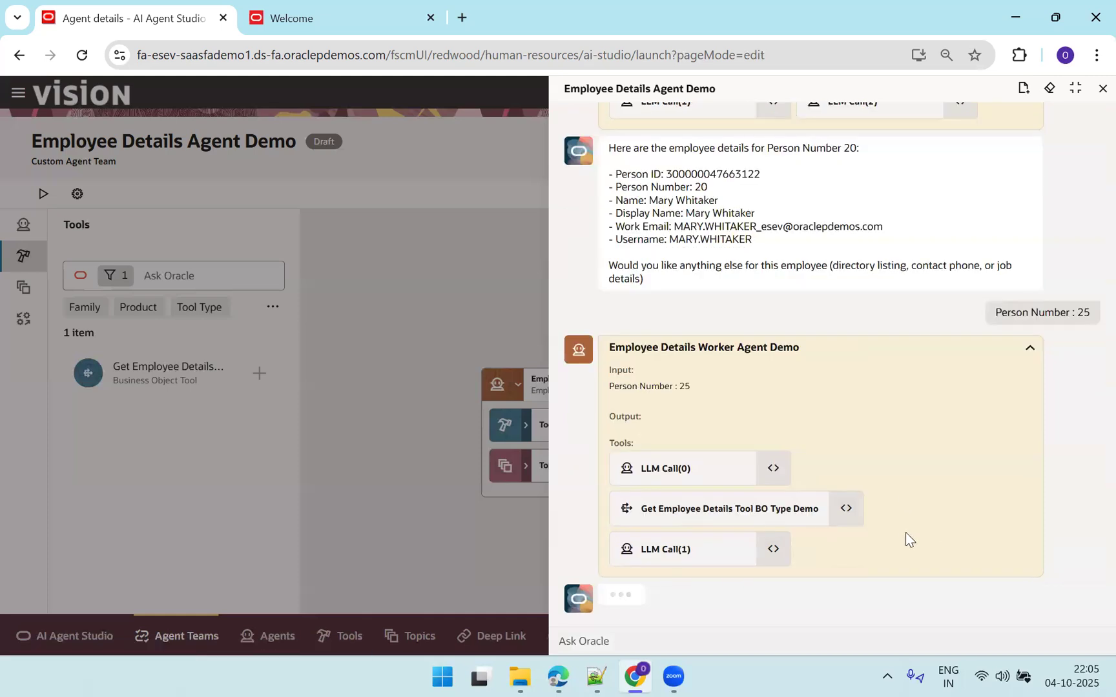
pyautogui.click(852, 511)
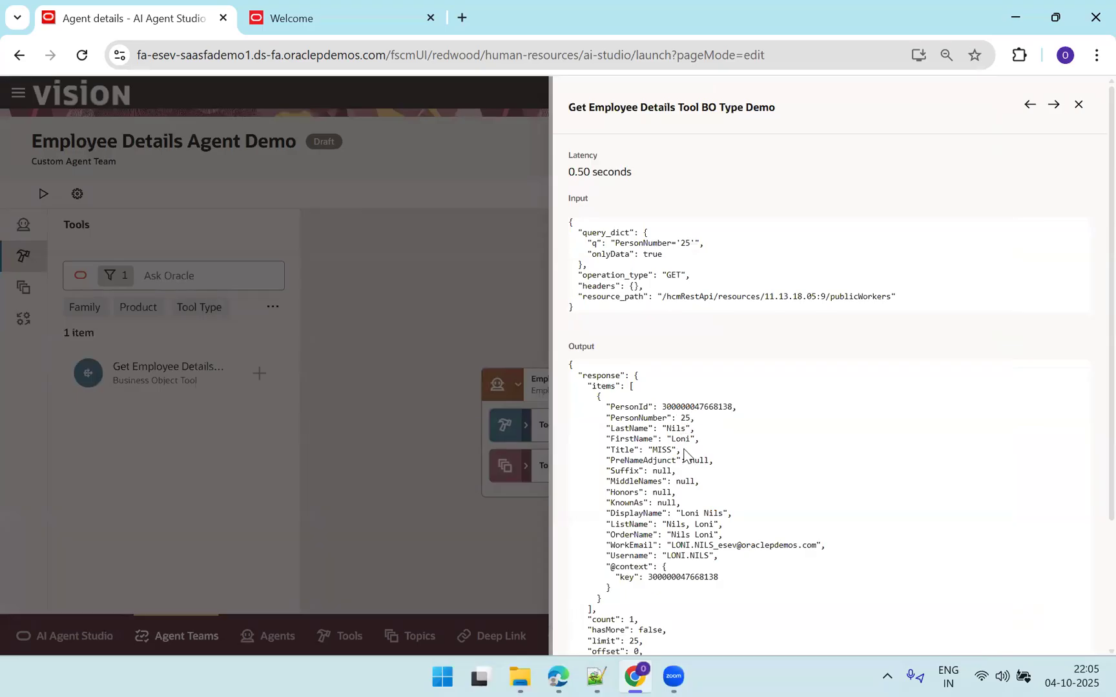
pyautogui.click(1078, 104)
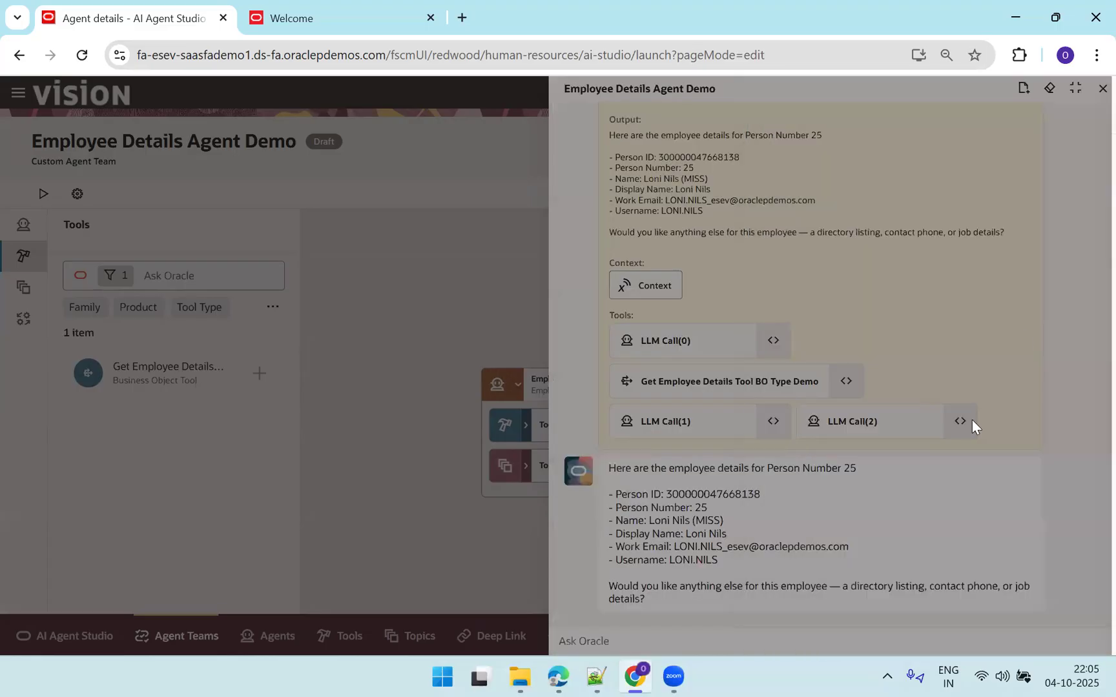